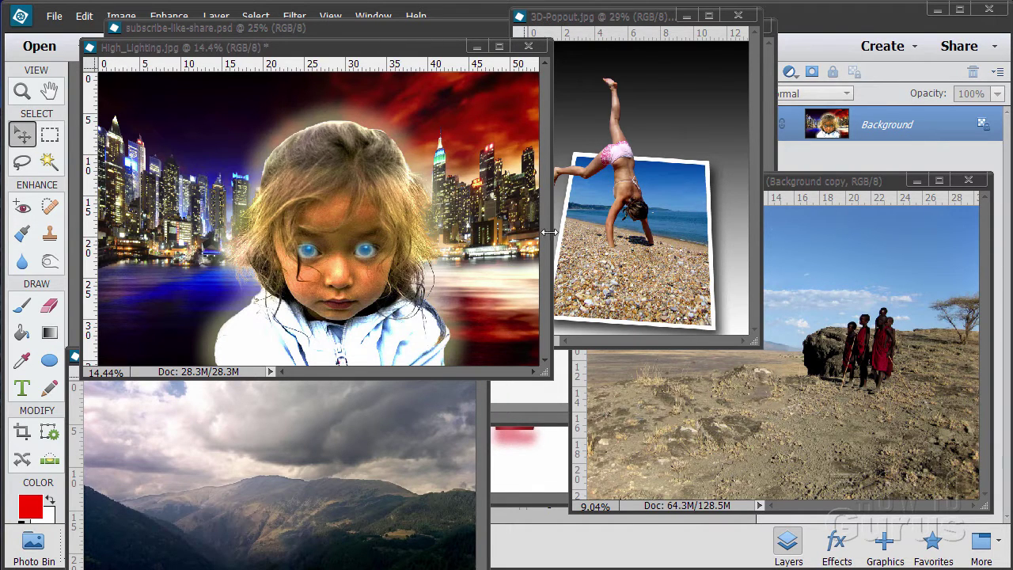
Step: Minimize the High_Lighting, 3D-Popout, Tanzania and mountains01 images, and close description.jpg
click(477, 46)
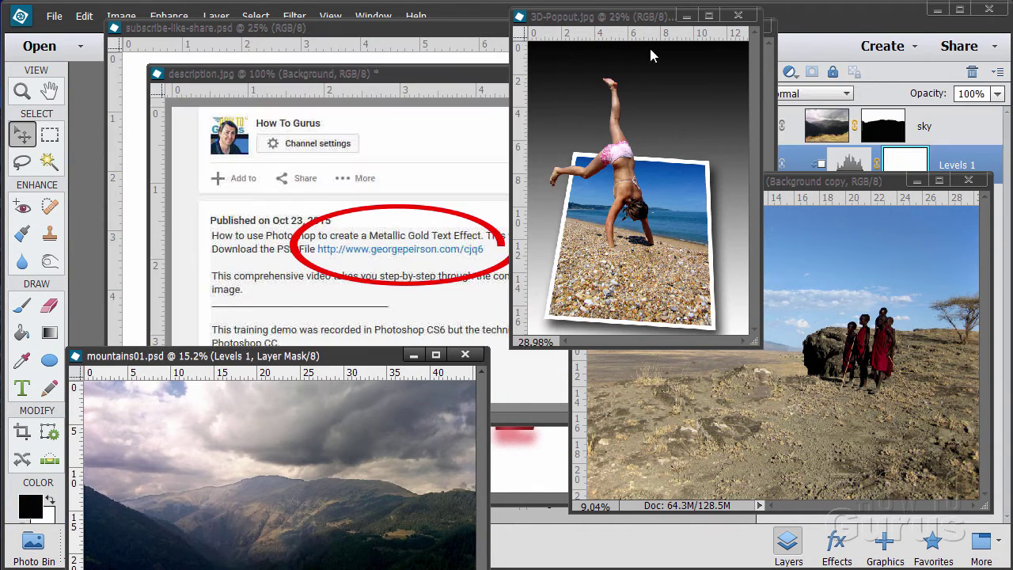
click(685, 16)
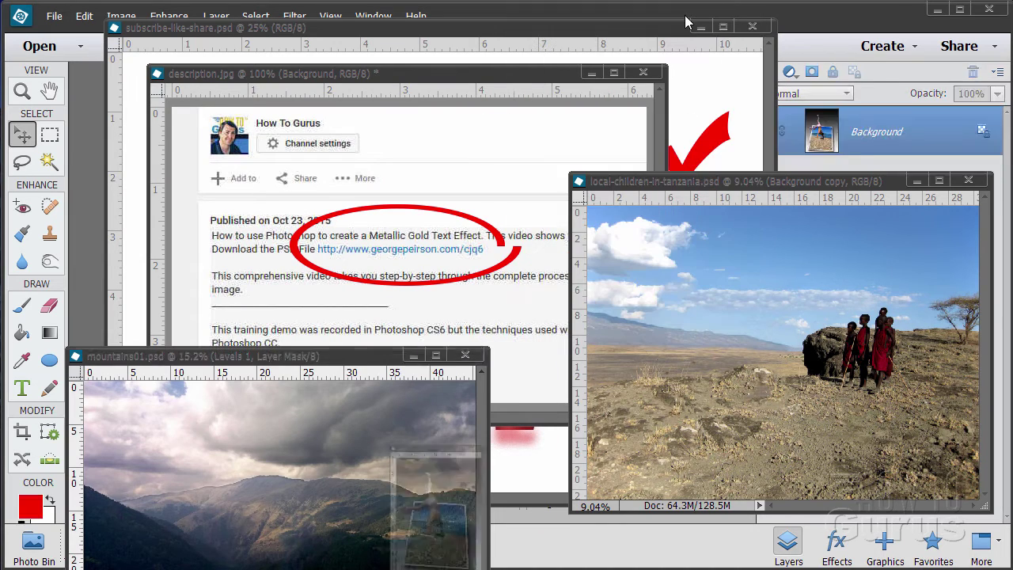
click(916, 180)
click(413, 355)
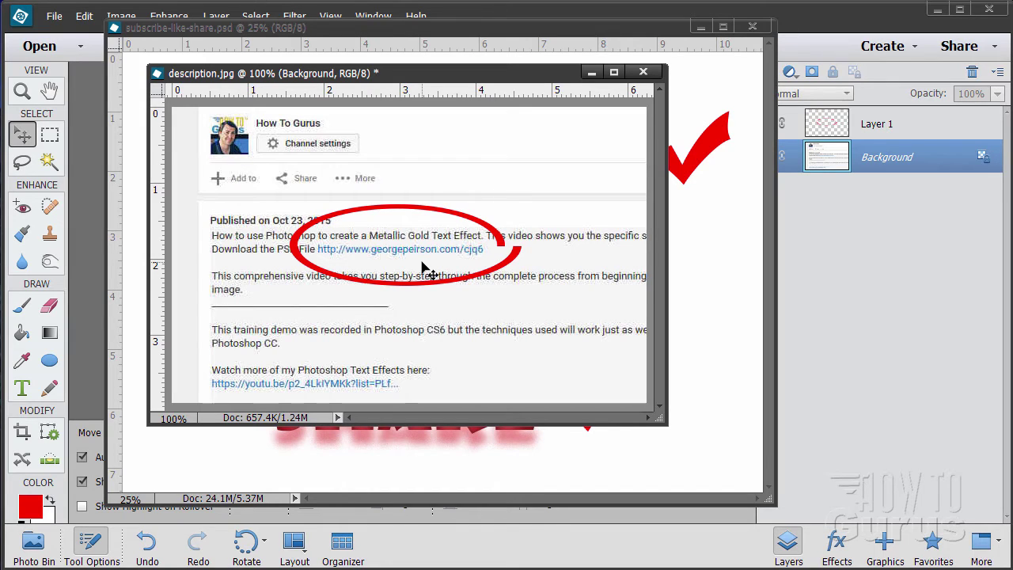
click(642, 71)
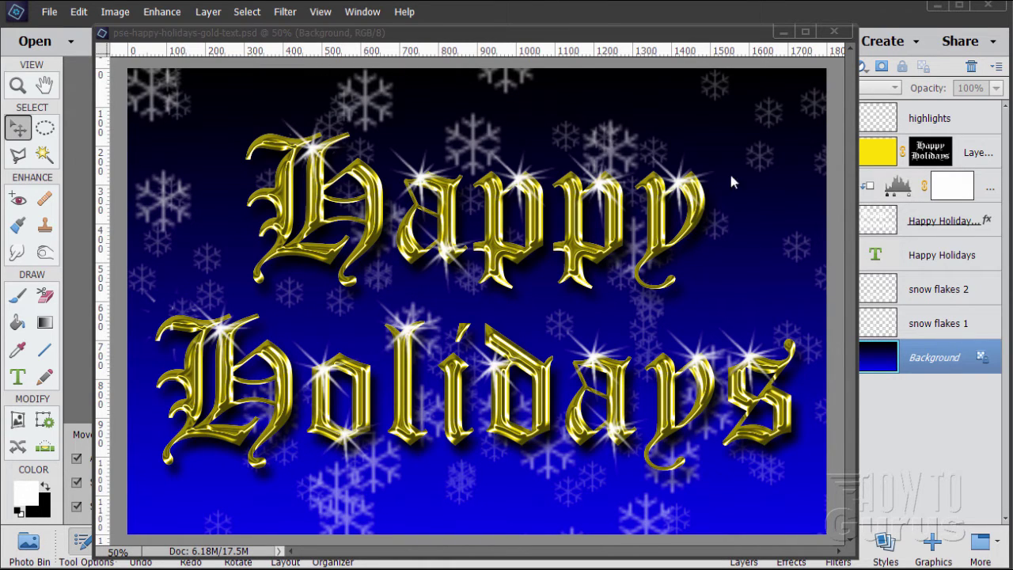
Step: Shift the finished card window aside to reveal its layers, then close it
drag(747, 37, 684, 33)
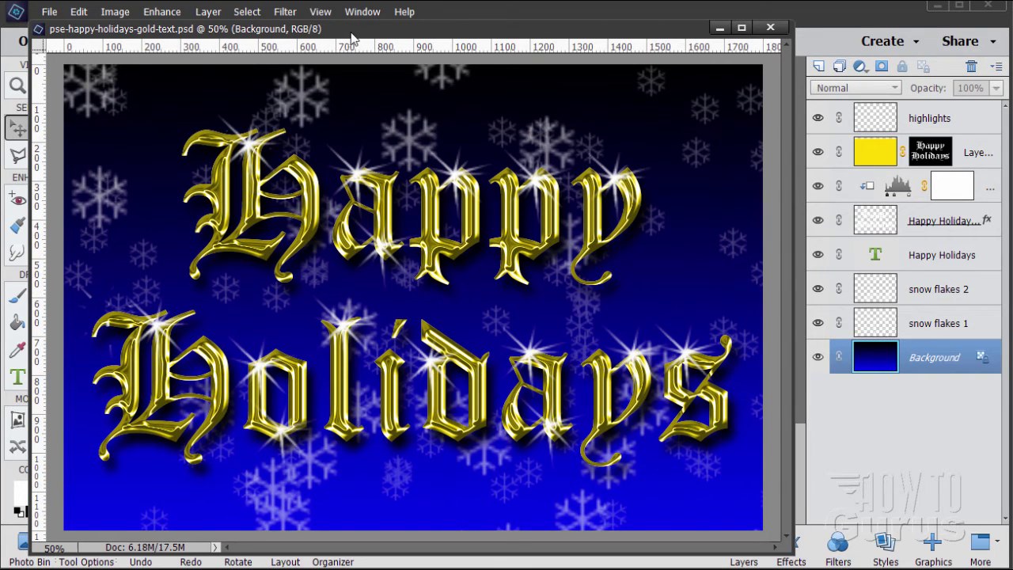
click(771, 29)
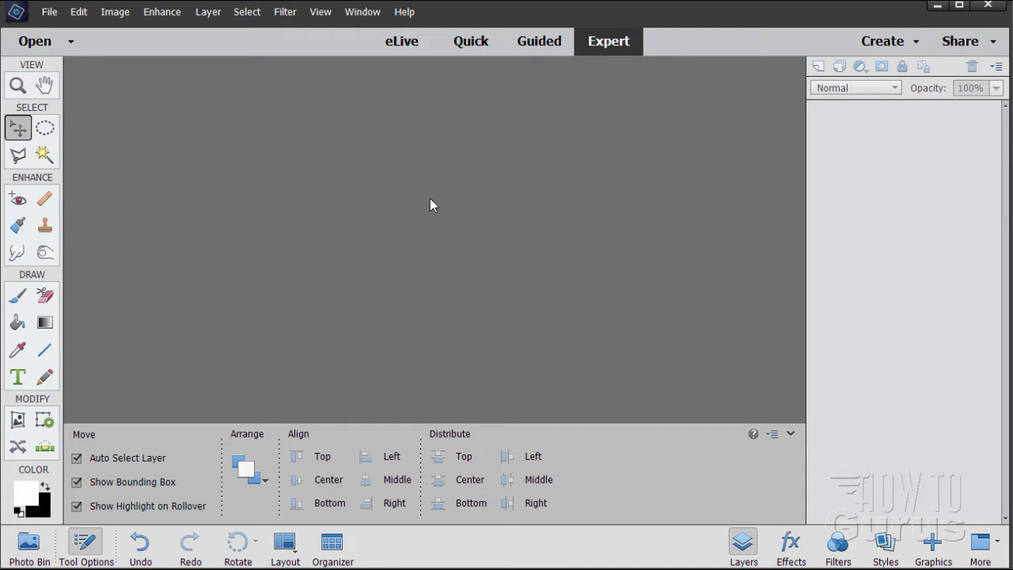
Step: Create a new blank white 6 × 4 inch document at 300 pixels/inch
click(49, 11)
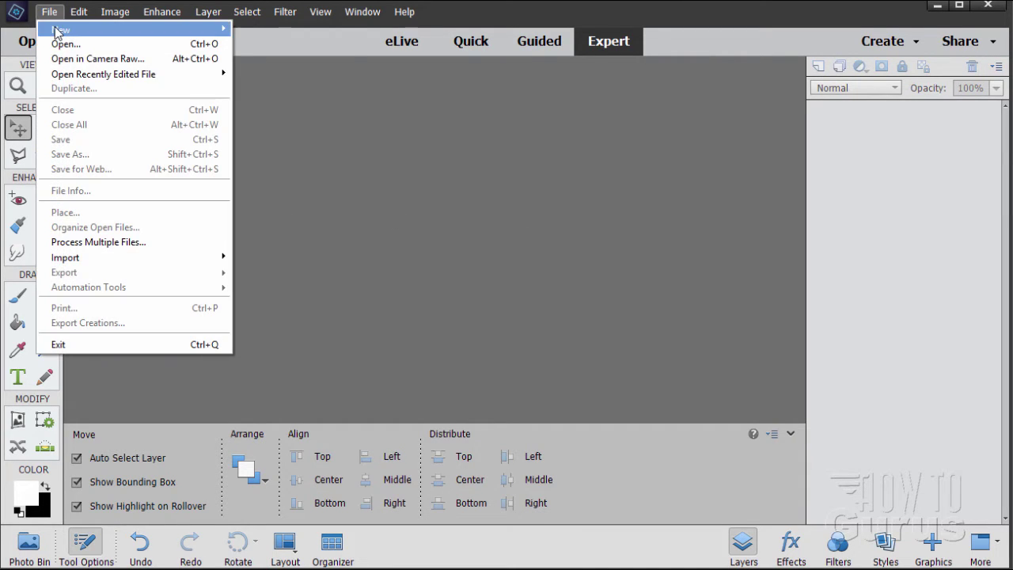
mouse_move(64, 31)
click(260, 30)
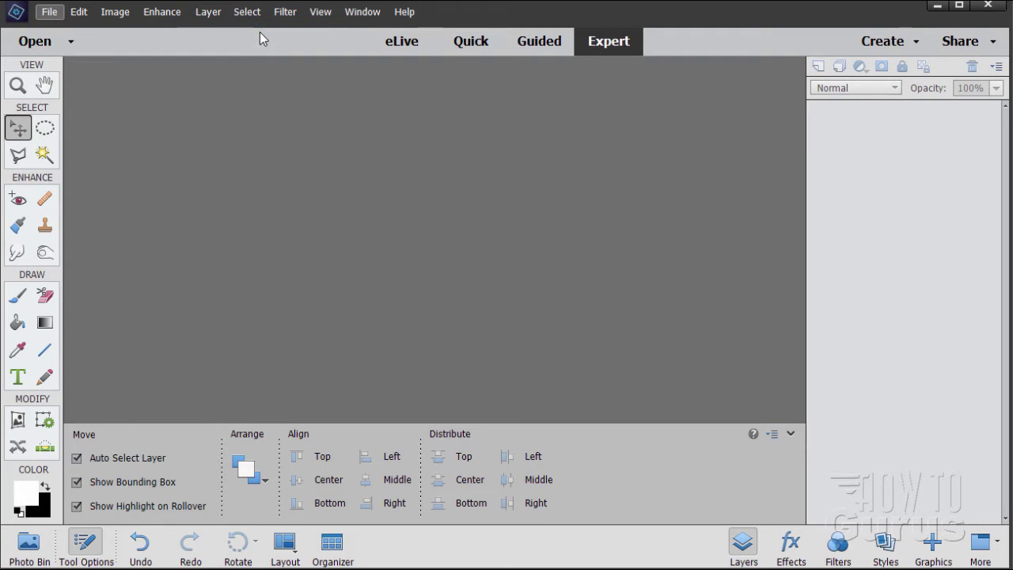
drag(487, 162, 363, 132)
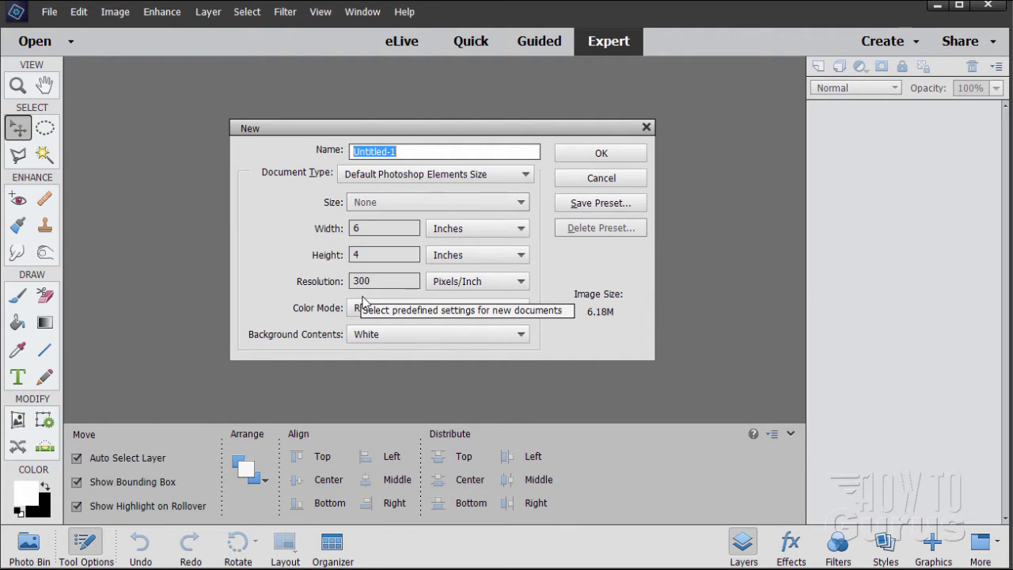
click(579, 155)
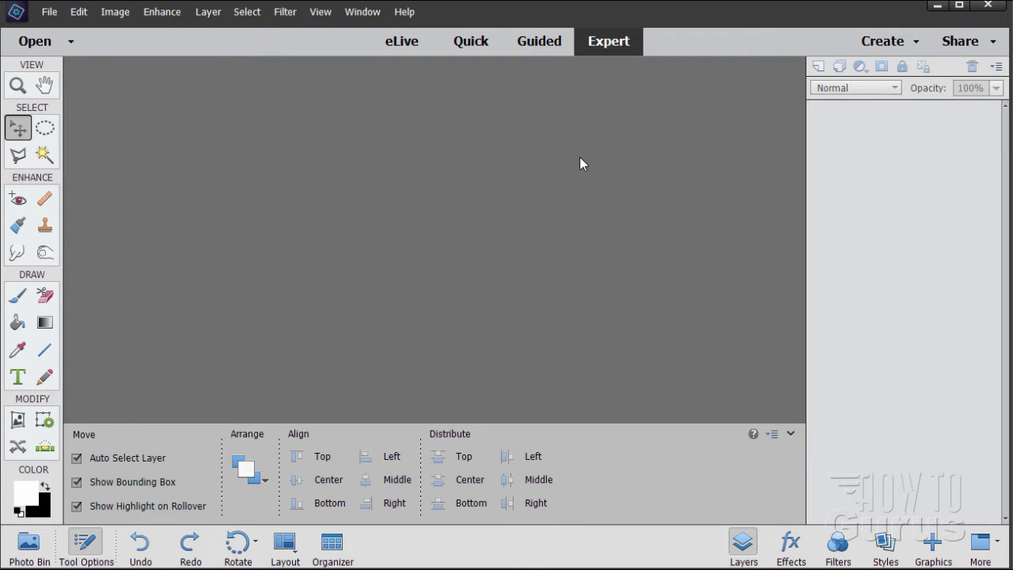
drag(315, 73, 401, 90)
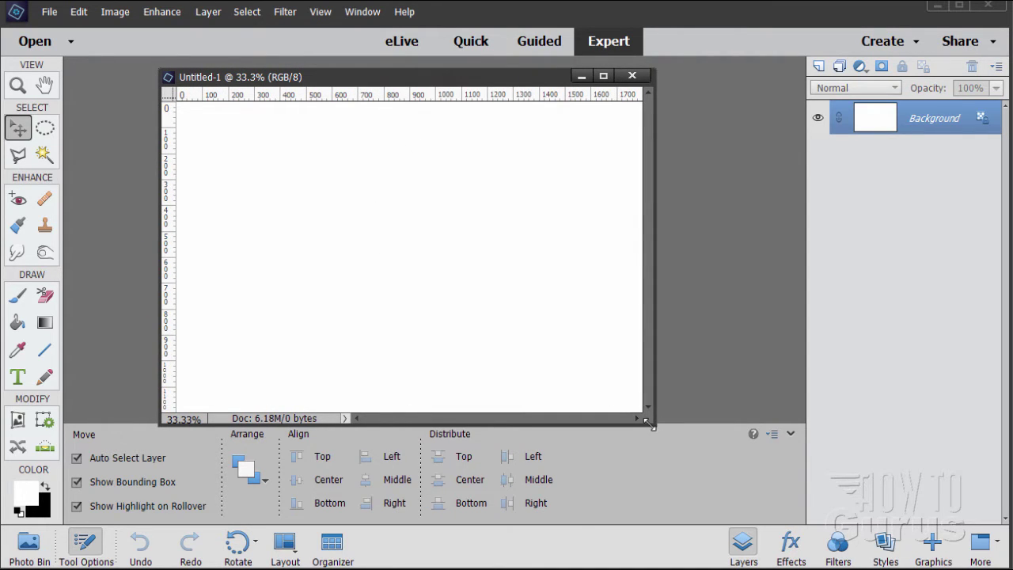
Step: Enlarge, dock, then undock and reposition the Untitled-1 document window
drag(647, 425, 678, 451)
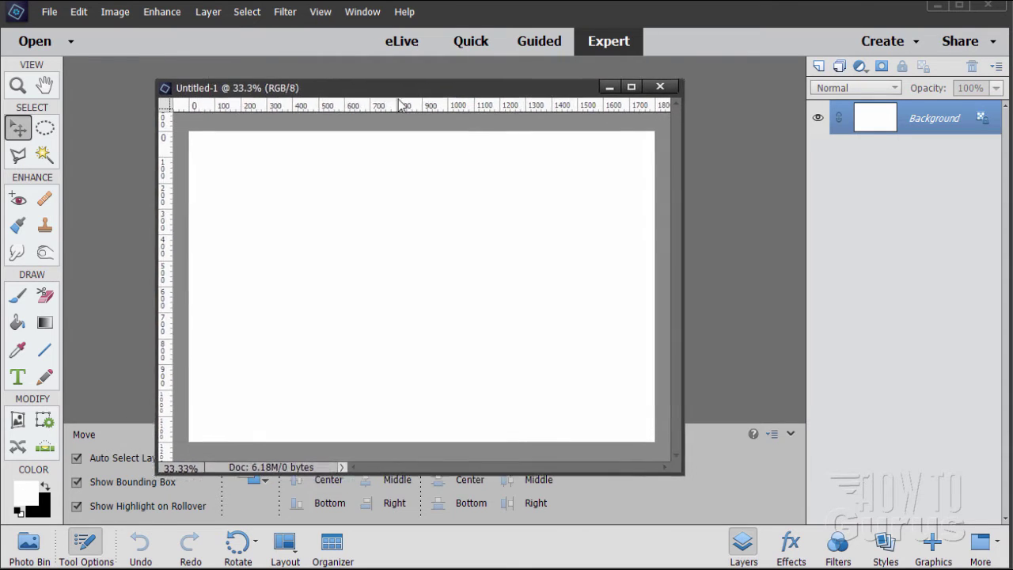
drag(379, 94, 351, 68)
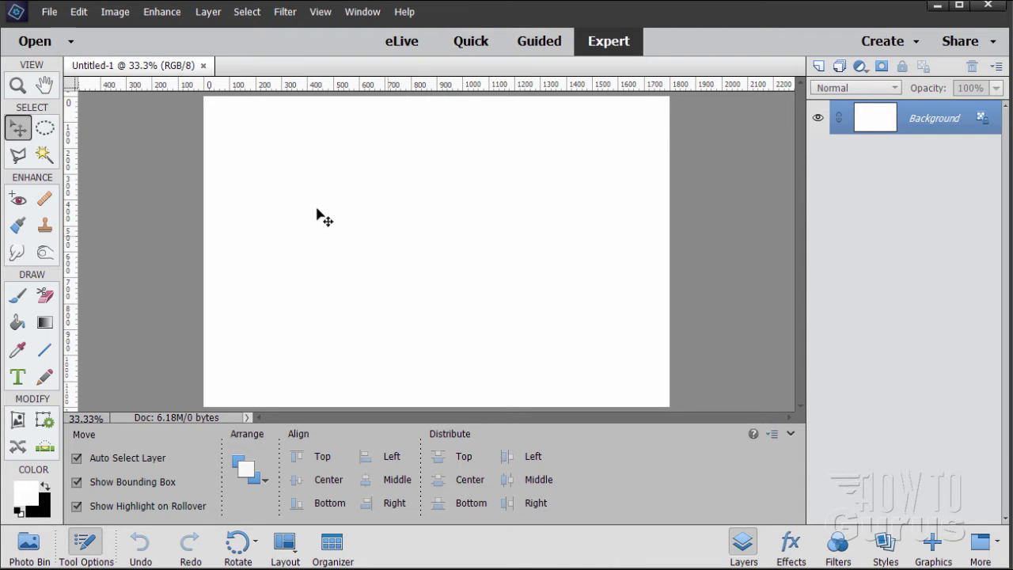
drag(136, 66, 185, 136)
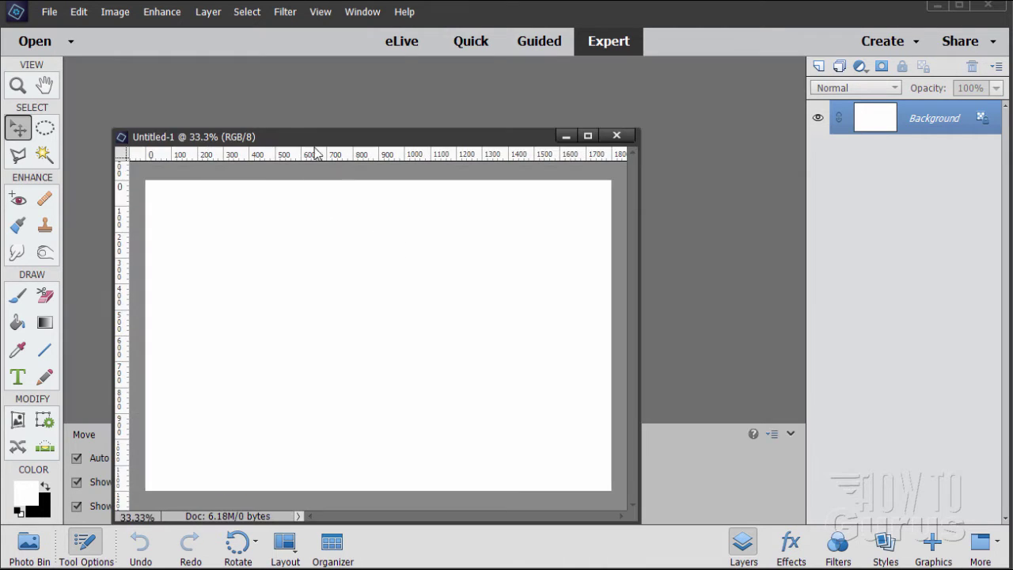
drag(313, 146, 365, 85)
Step: Enable Allow Floating Documents in Edit > Preferences > General
click(79, 11)
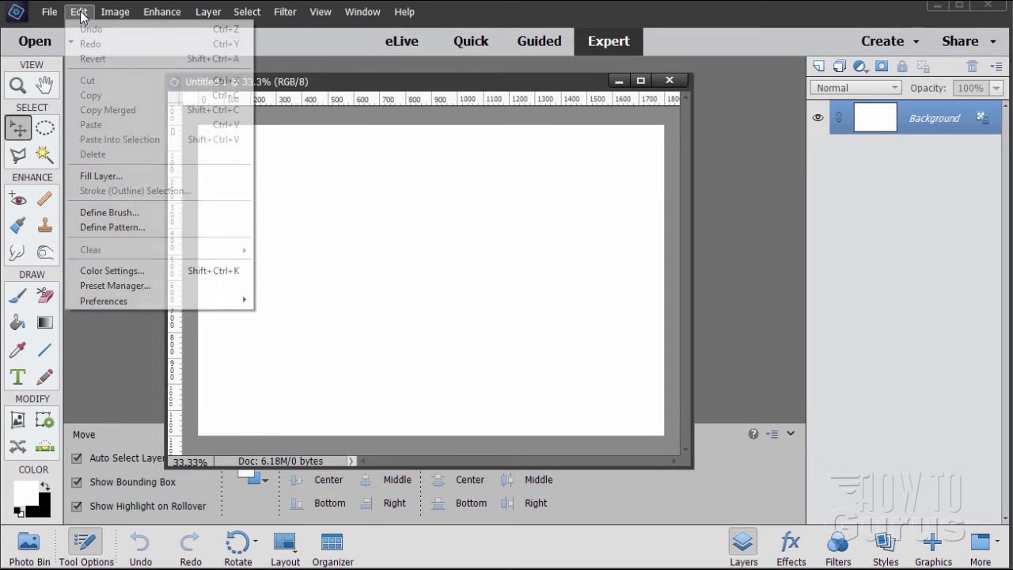
mouse_move(134, 303)
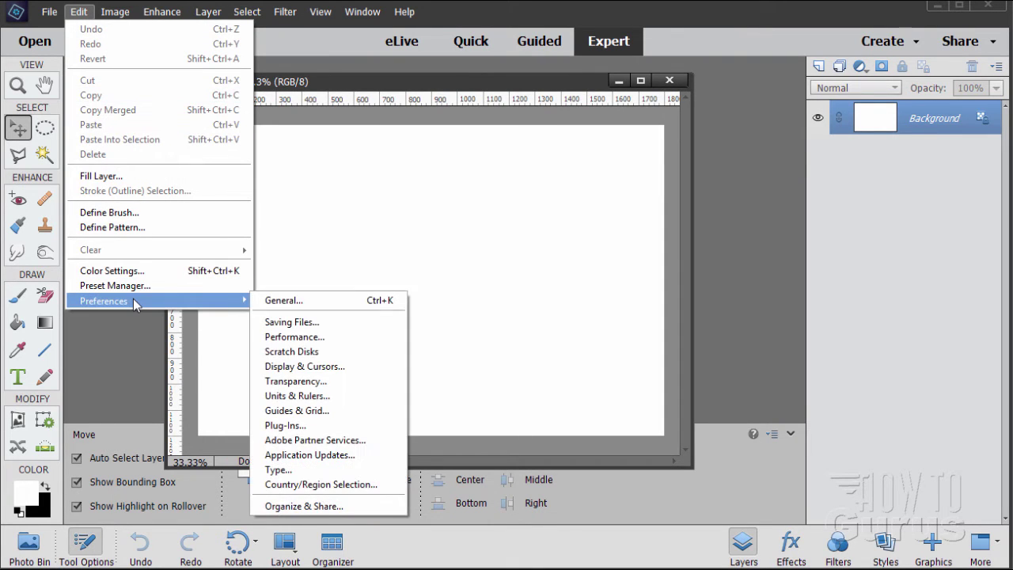
click(284, 302)
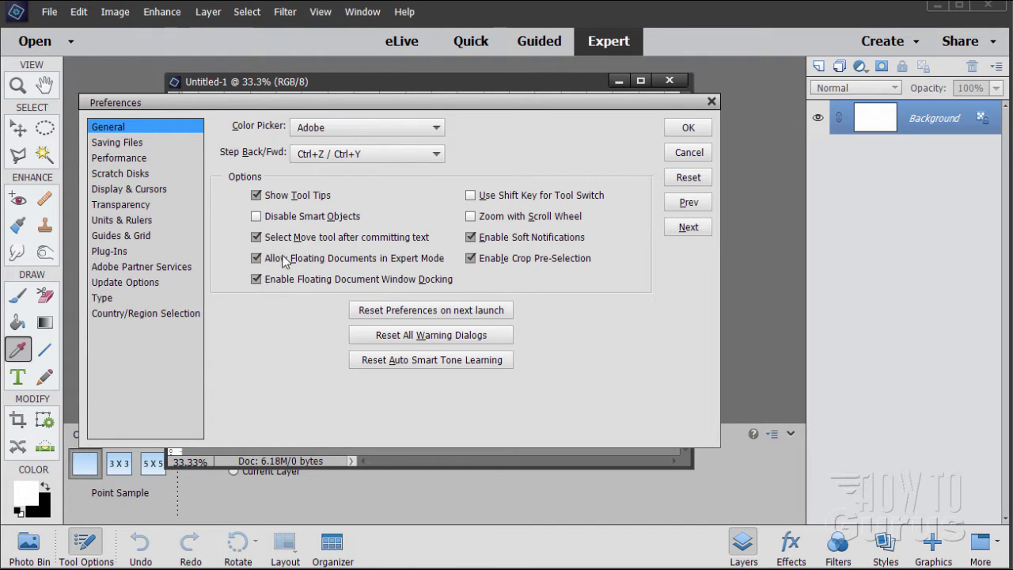
click(689, 128)
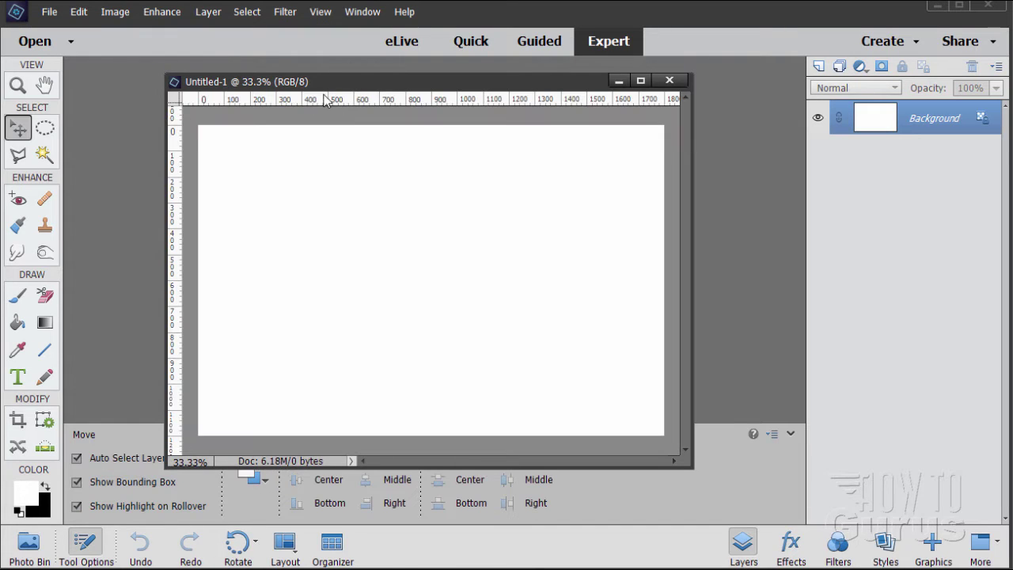
Step: Pull Untitled-1 out as a floating window, enlarge it and shift it slightly left
drag(322, 86, 314, 68)
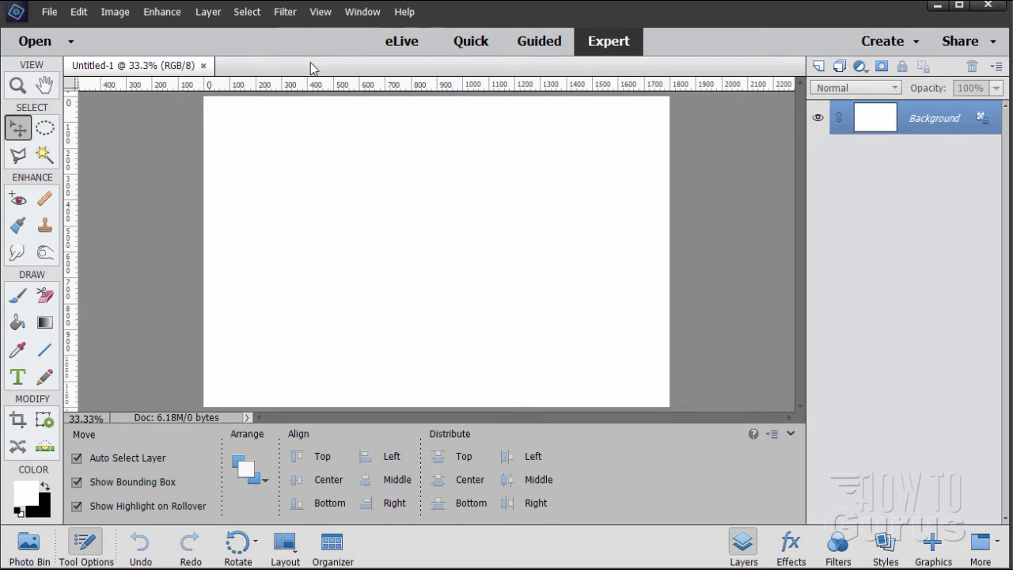
drag(166, 73, 361, 89)
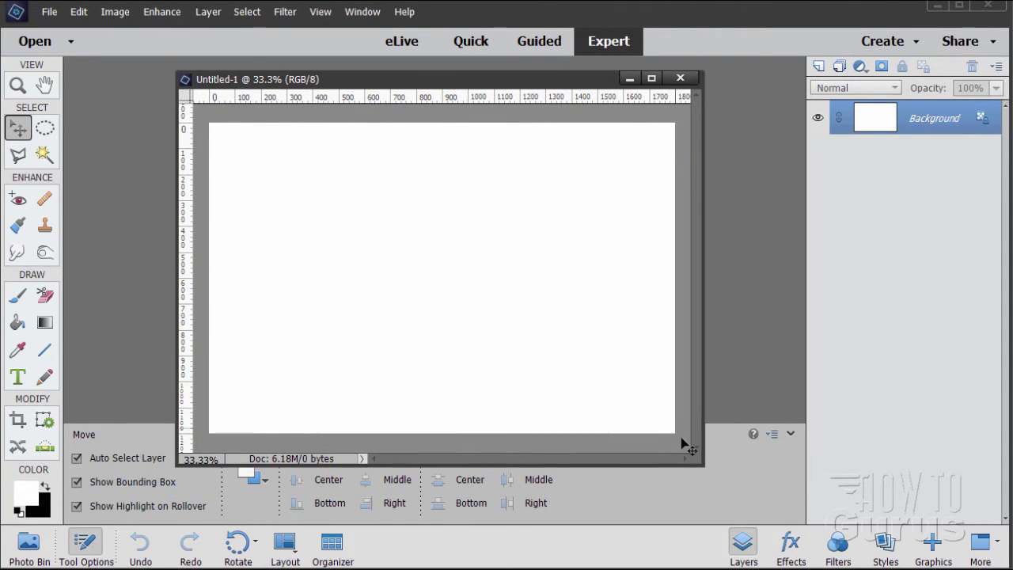
drag(701, 462, 760, 471)
drag(351, 87, 333, 86)
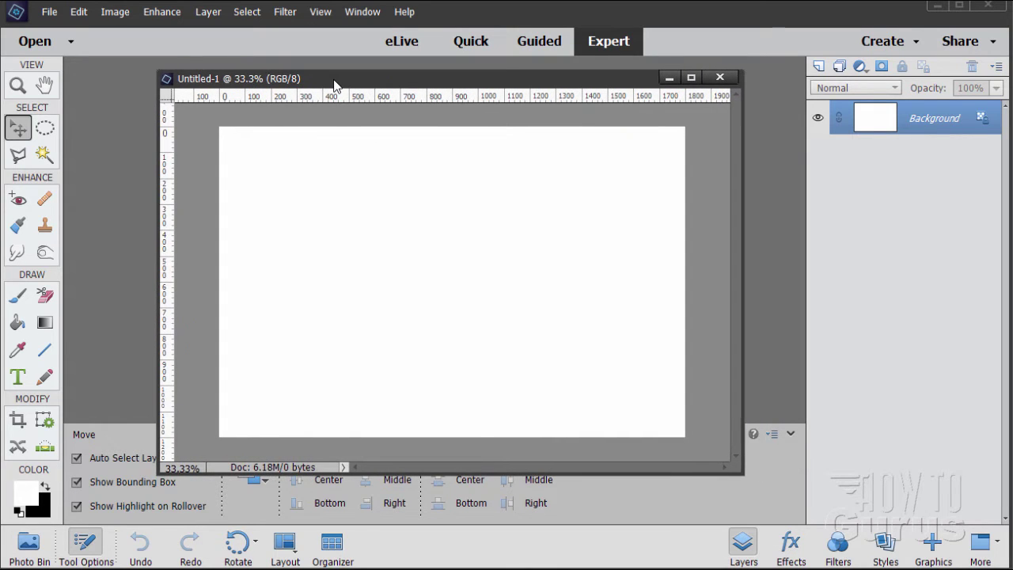
Step: Select the Gradient tool, reset colours to black and white, and load the Foreground to Background preset
click(46, 324)
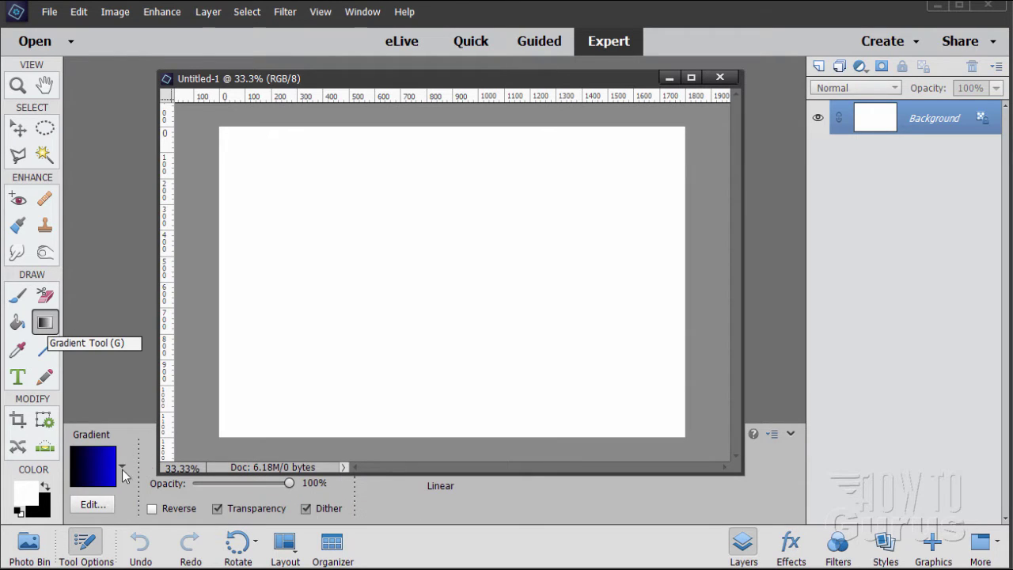
click(94, 466)
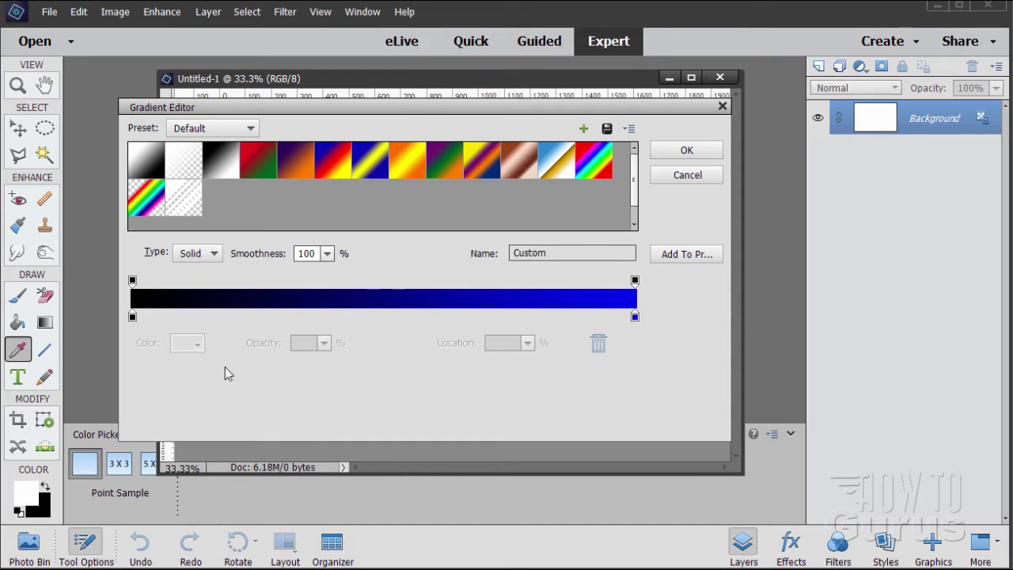
click(155, 162)
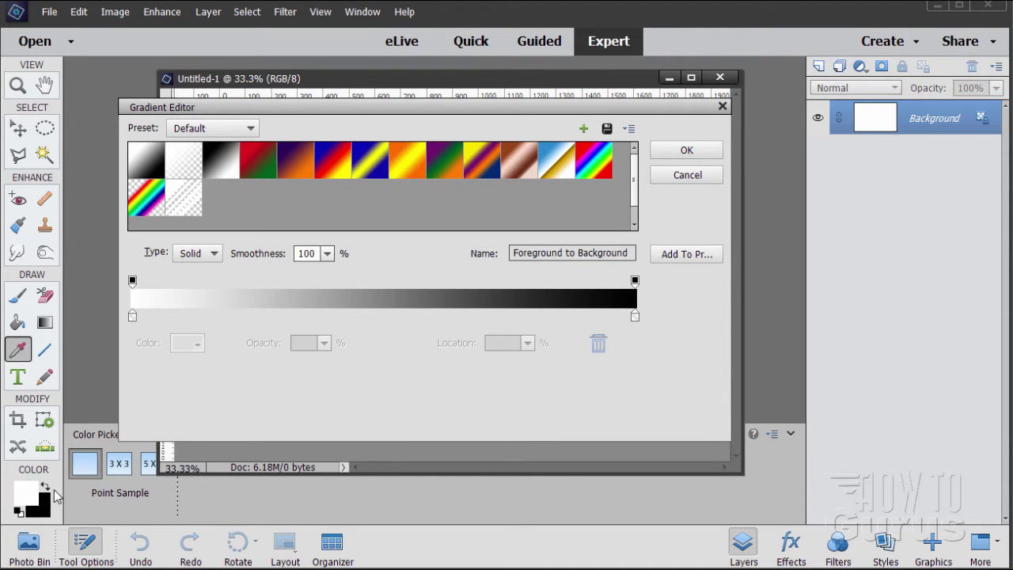
click(685, 174)
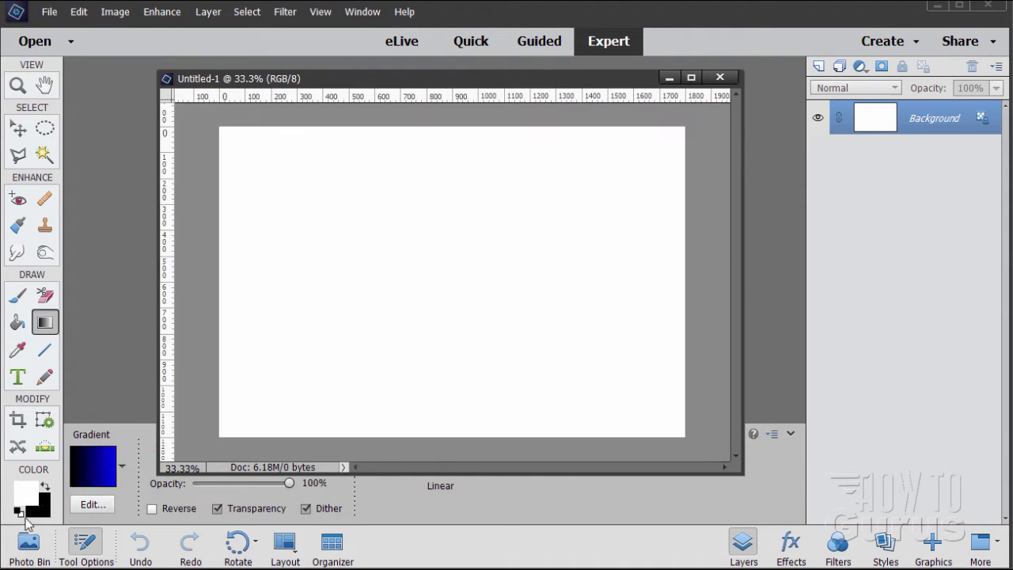
click(19, 511)
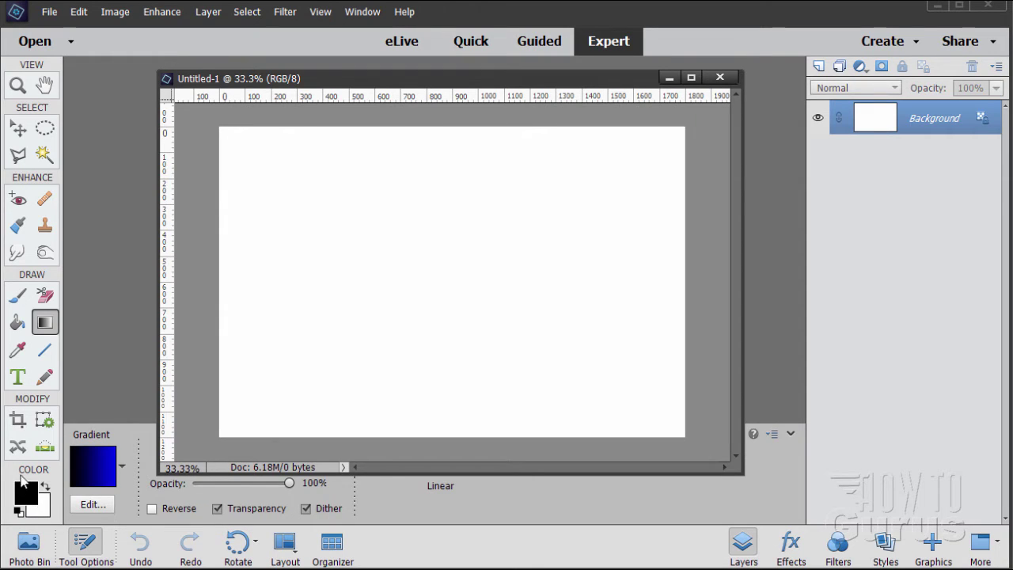
click(95, 477)
click(152, 169)
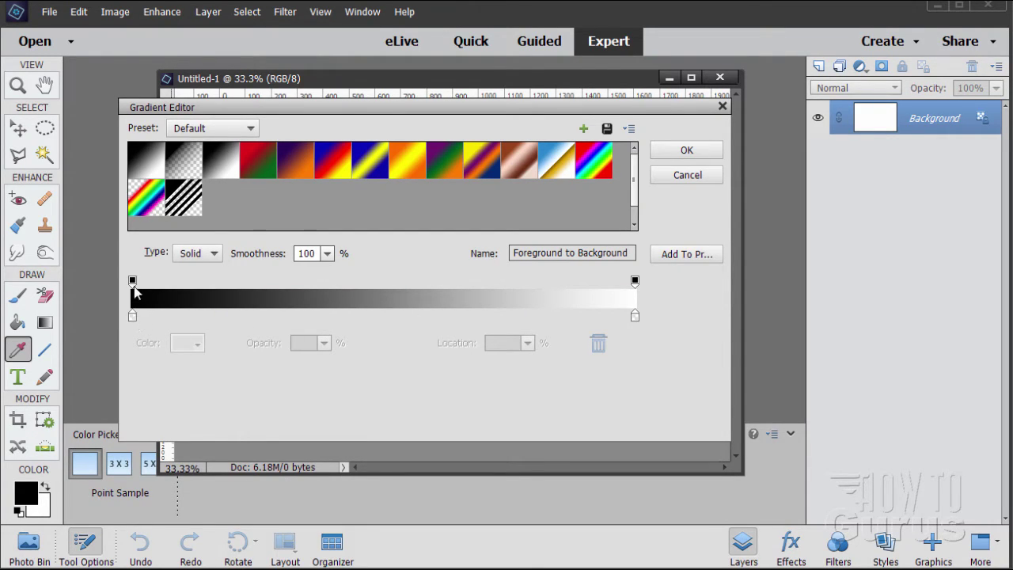
Step: Recolour the gradient's right stop to hex 0505f1, making a black-to-blue gradient
click(636, 323)
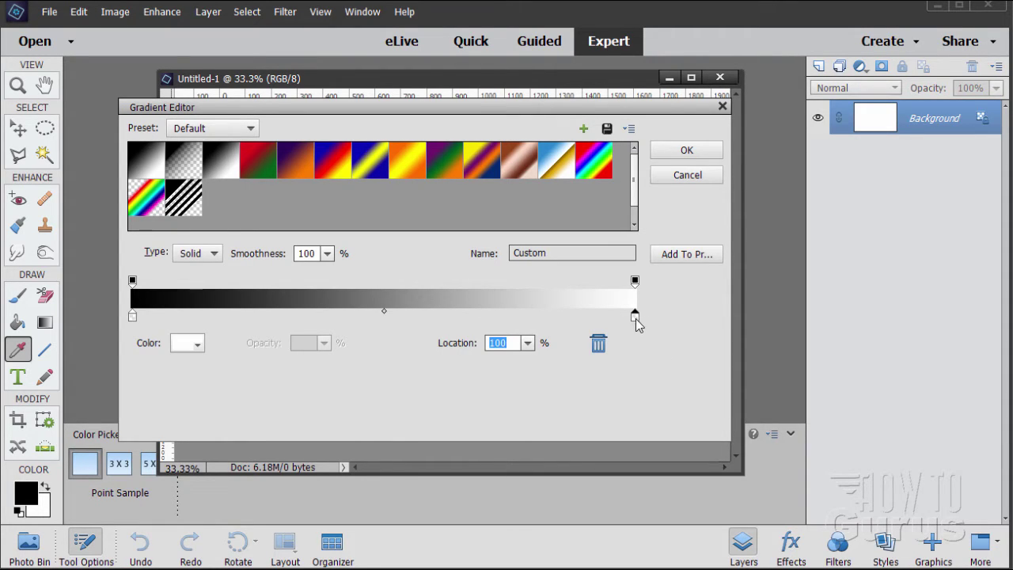
click(183, 349)
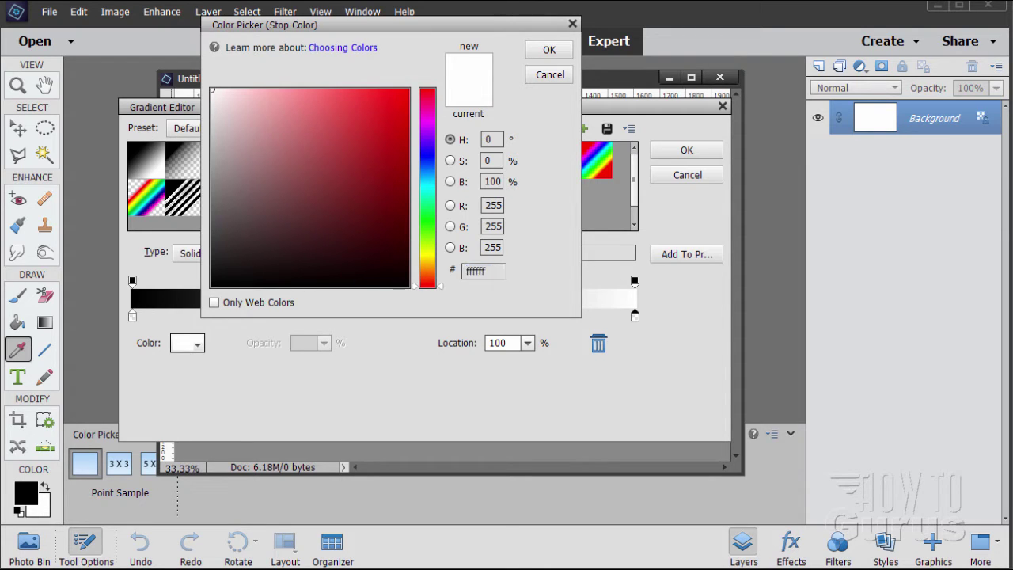
double_click(499, 272)
text(05)
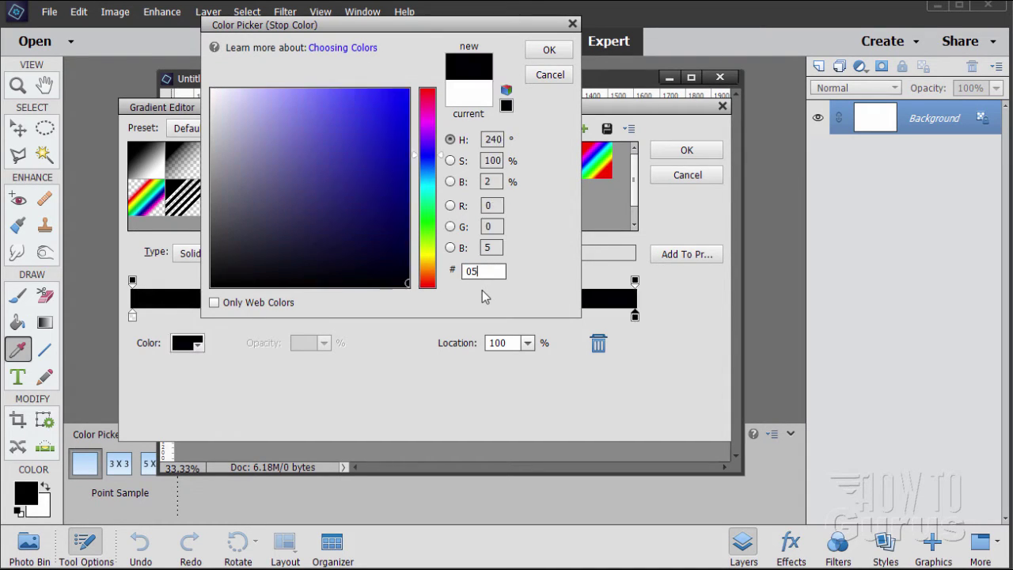
text(05)
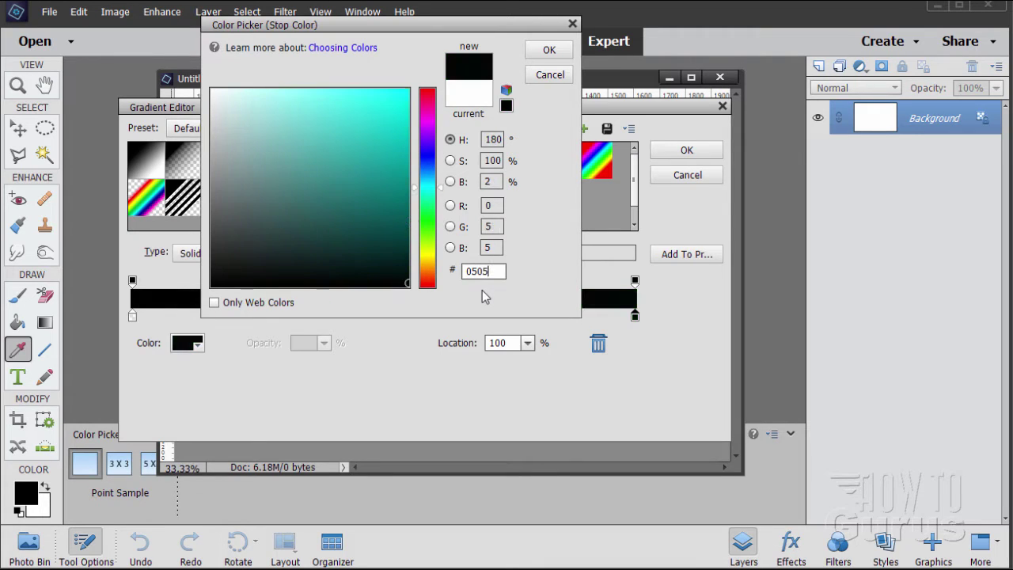
text(f1)
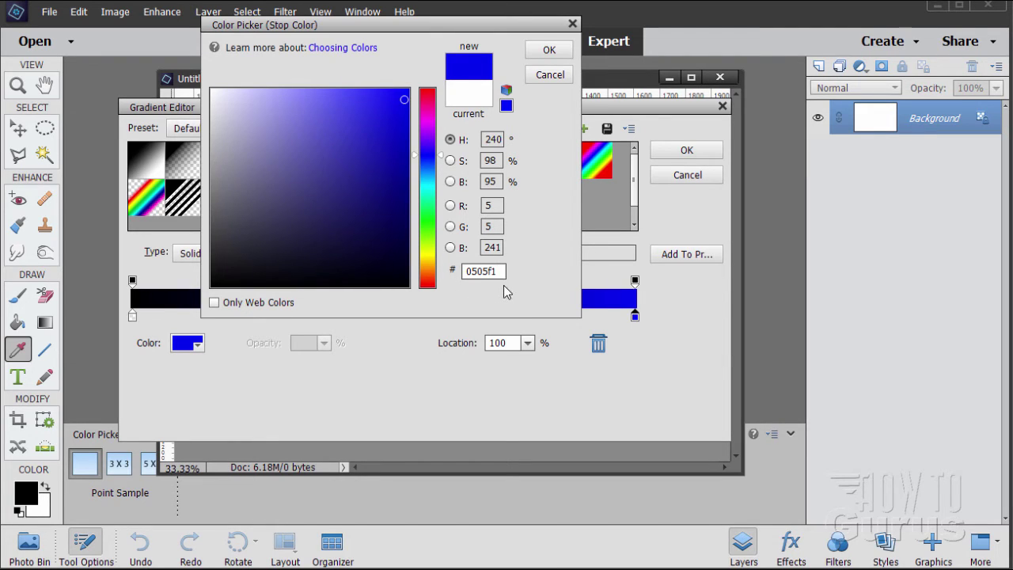
click(536, 55)
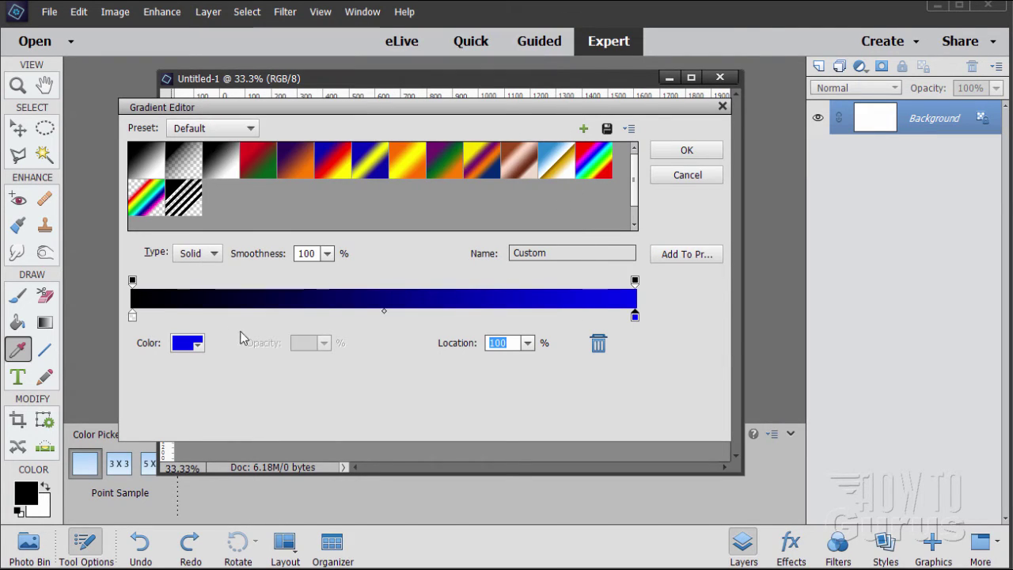
click(682, 149)
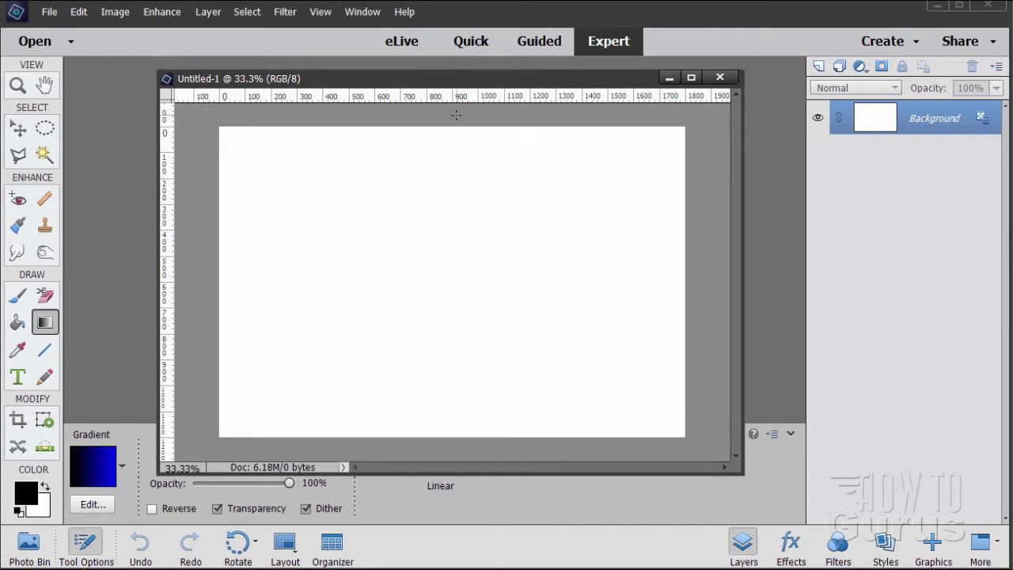
Step: Shift-drag the gradient from canvas top to bottom for a vertical black-to-blue fill
drag(452, 118, 459, 145)
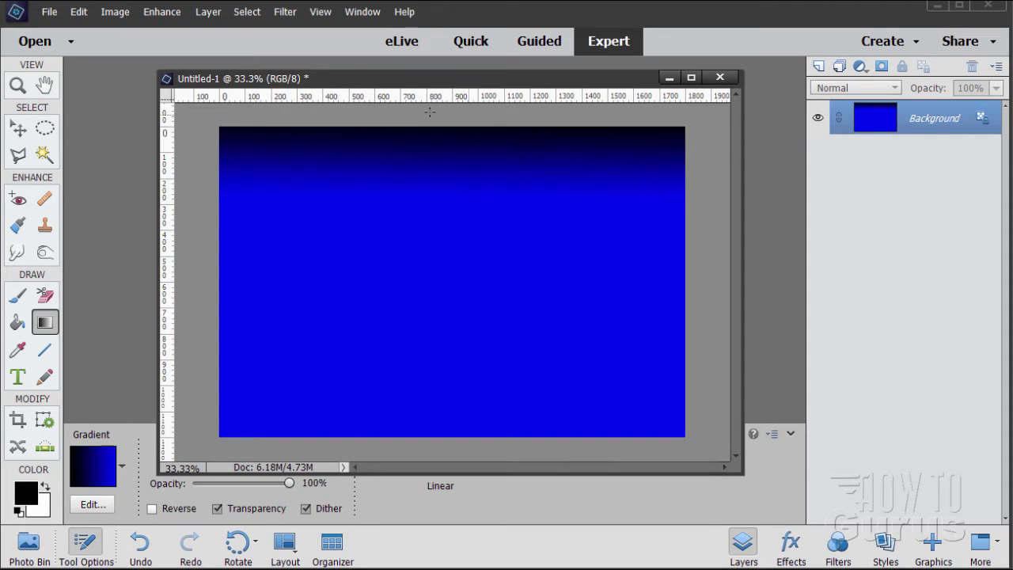
drag(449, 112, 429, 387)
key(shift)
key(shift)
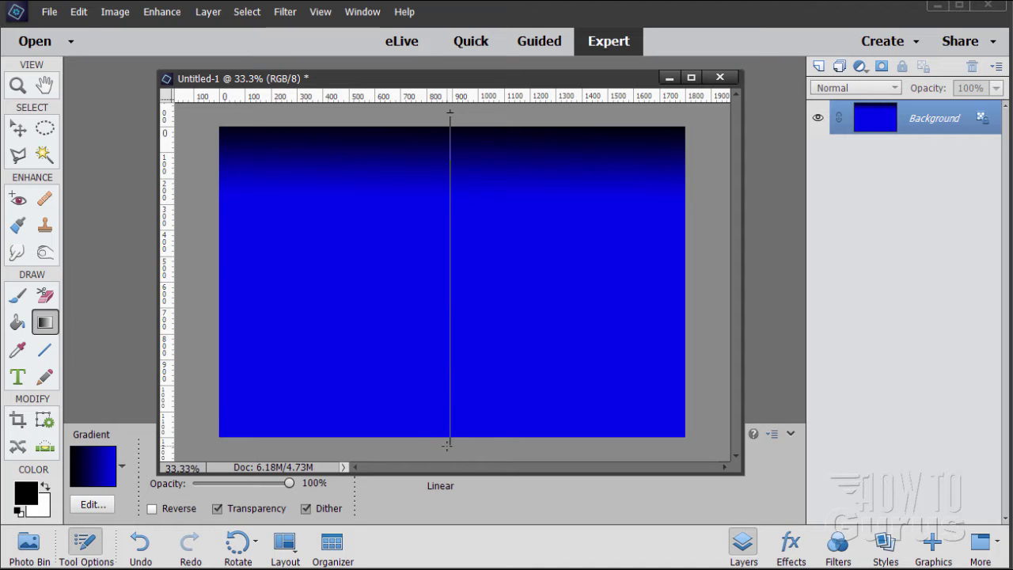
drag(447, 445, 447, 446)
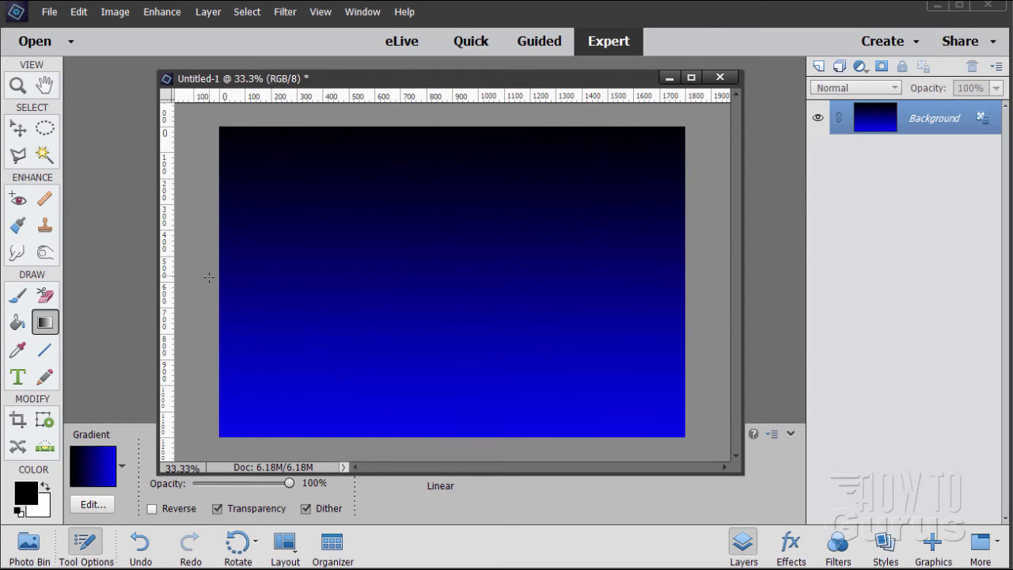
Step: Set the Horizontal Type tool to white Old English Text MT at 110 pt, docking the document
click(18, 378)
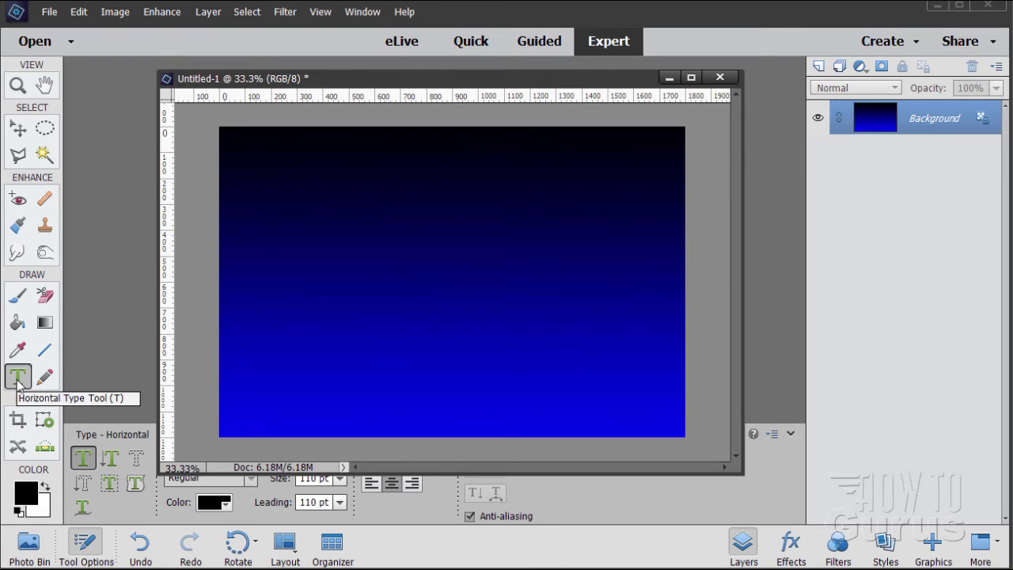
drag(382, 88, 361, 64)
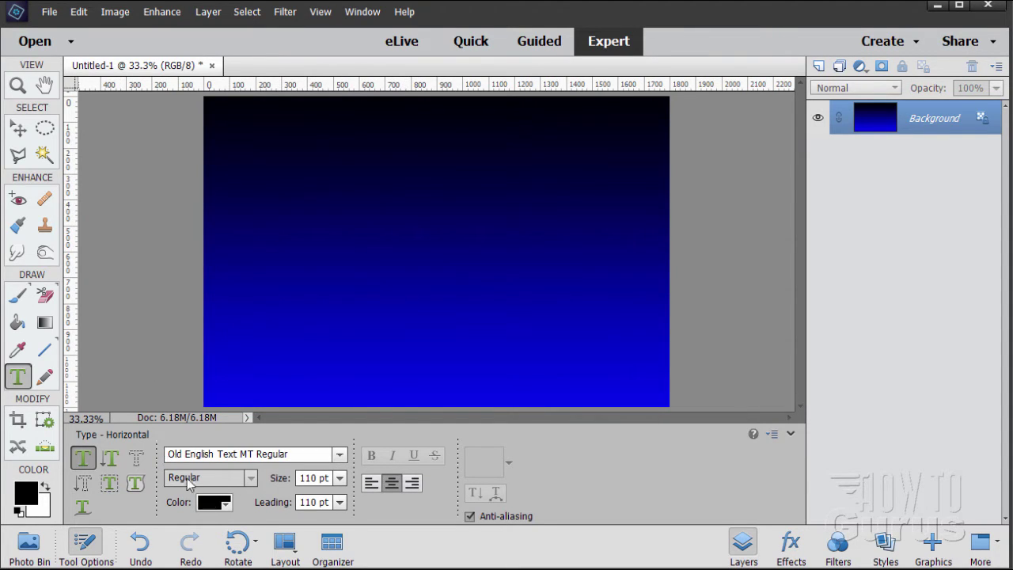
click(205, 510)
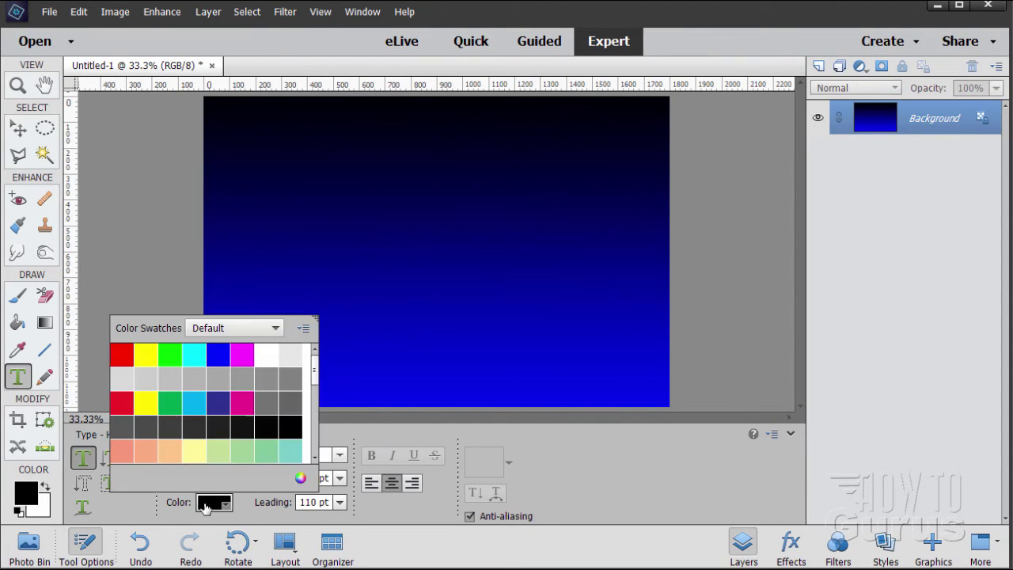
click(265, 357)
click(264, 358)
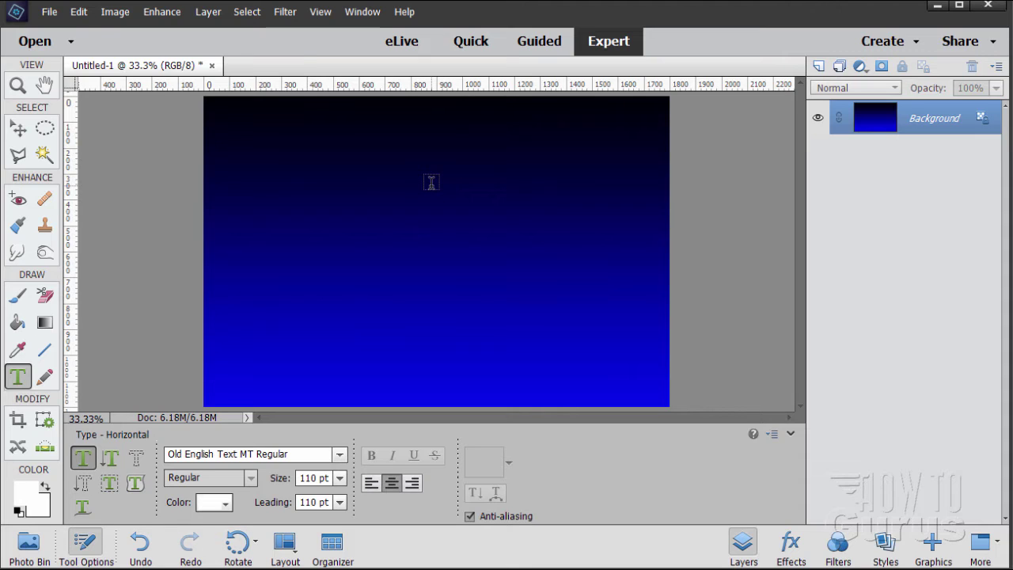
Step: Type 'Happy' and 'Holidays' on two lines near the canvas top and commit the text
click(433, 183)
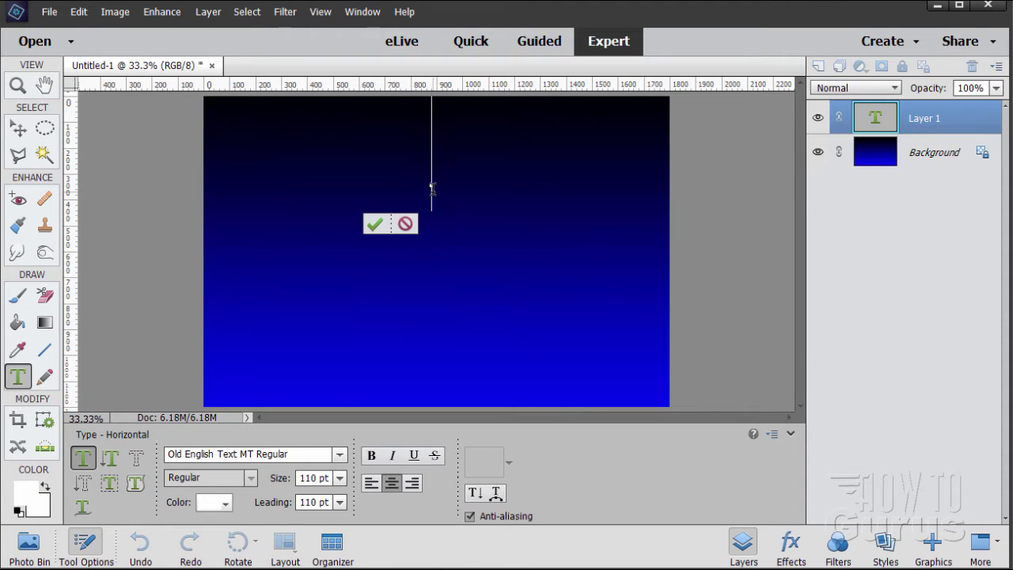
text(Happ)
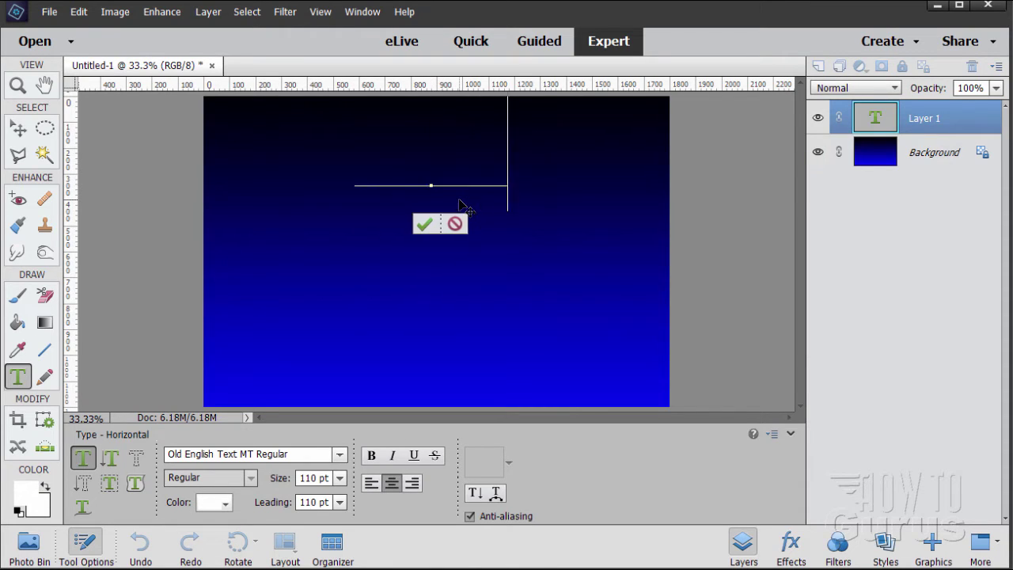
text(y)
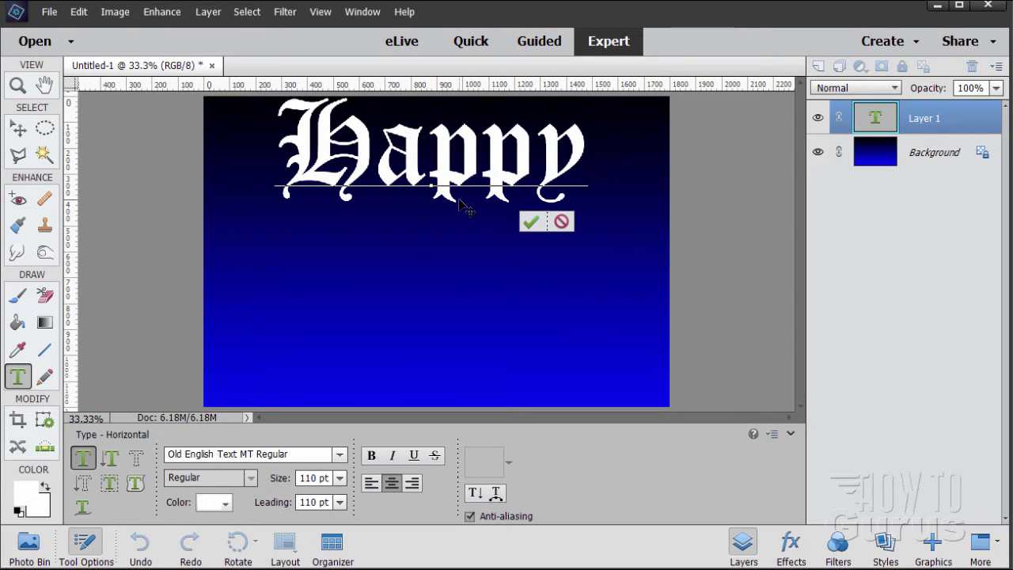
key(Return)
text(Holidays)
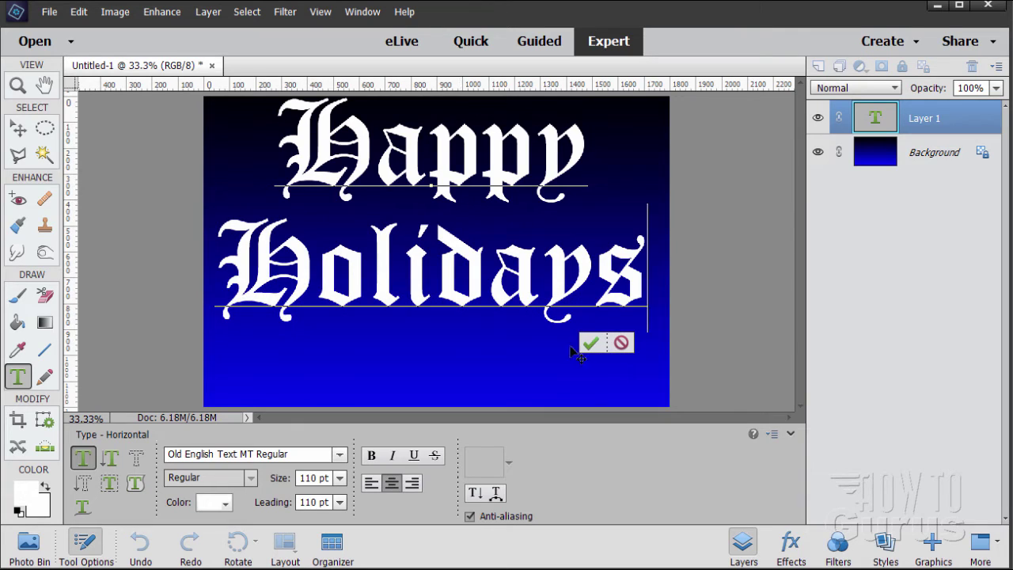
click(590, 343)
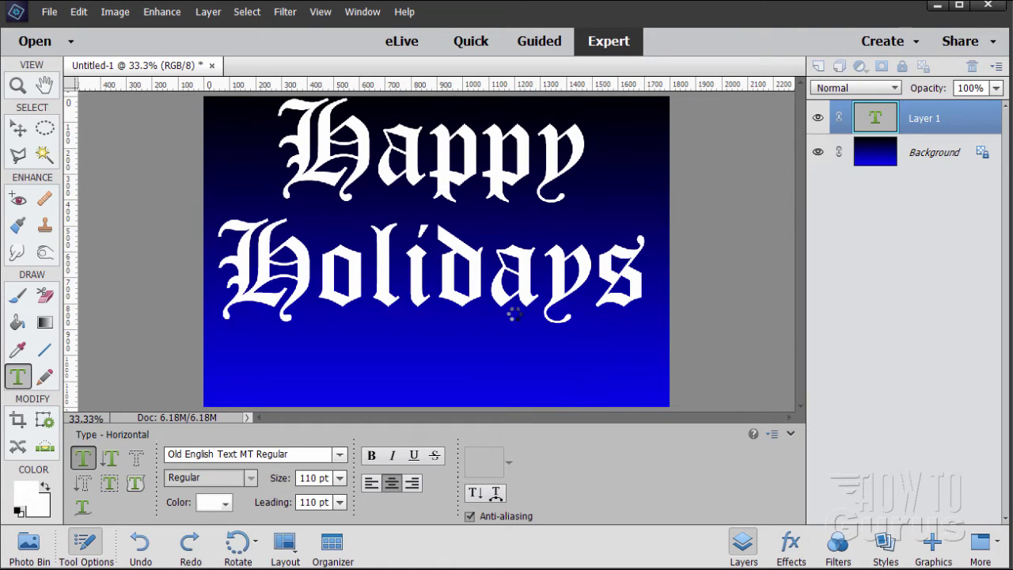
Step: Centre the text on the canvas with the Move tool and arrow-key nudges
key(v)
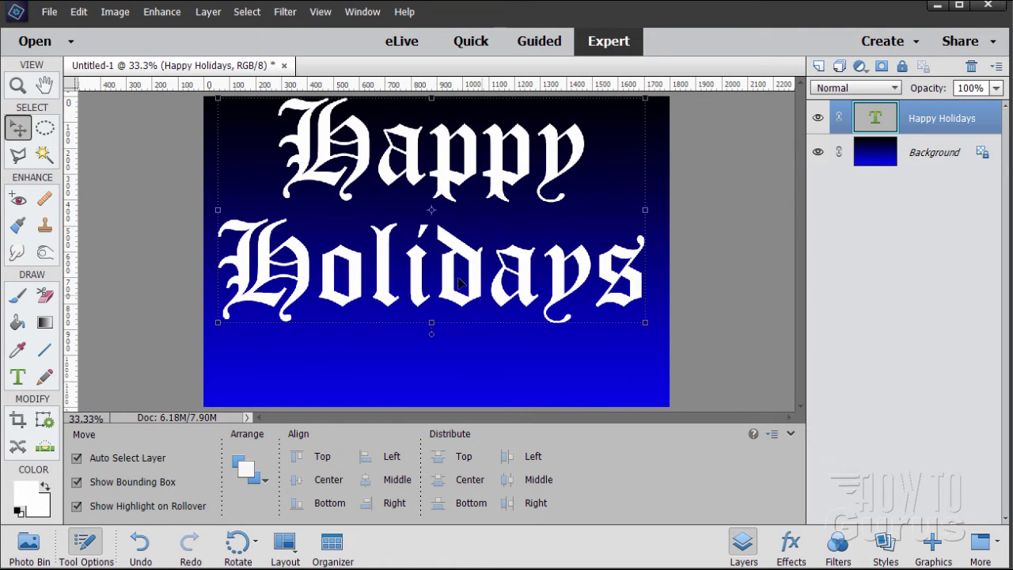
drag(448, 243, 450, 290)
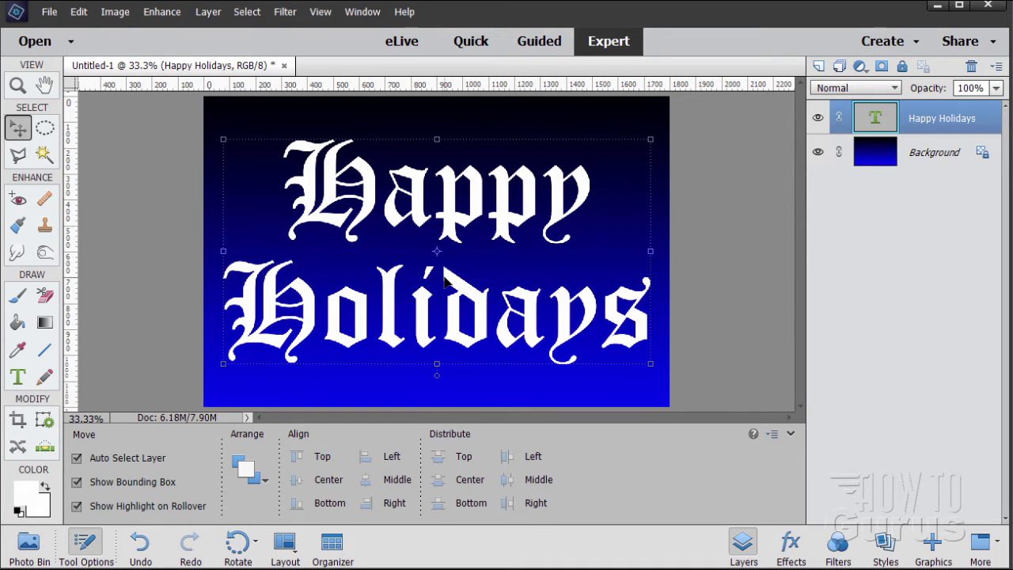
key(Down)
key(Down)
key(Down)
key(Down)
key(Down)
key(Down)
key(Down)
key(Down)
key(Down)
key(Down)
key(Down)
key(Down)
key(Down)
key(Down)
key(Down)
key(Down)
key(Down)
key(Down)
key(Down)
key(Down)
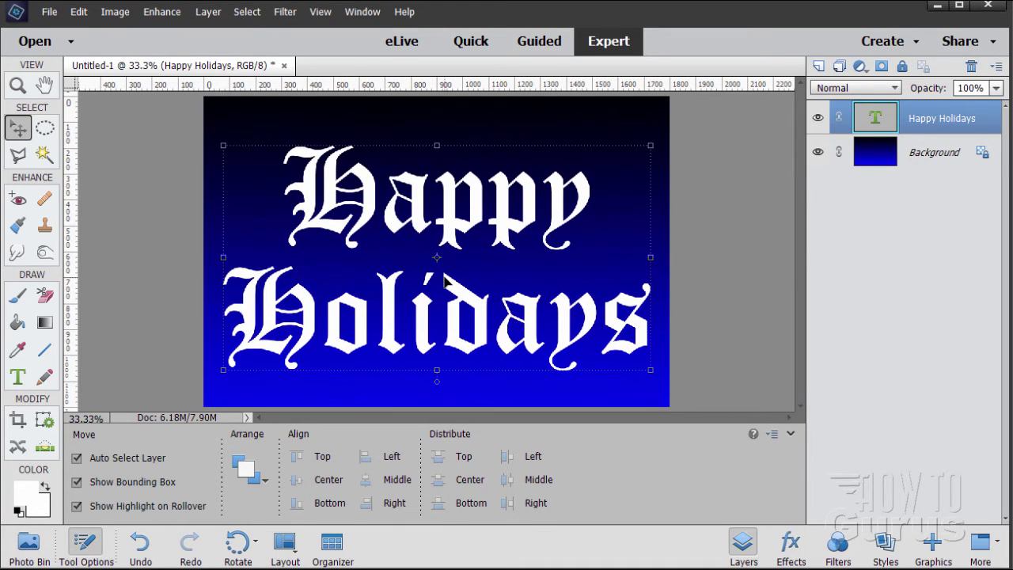
key(Up)
key(Up)
key(Up)
key(Up)
key(Up)
key(Up)
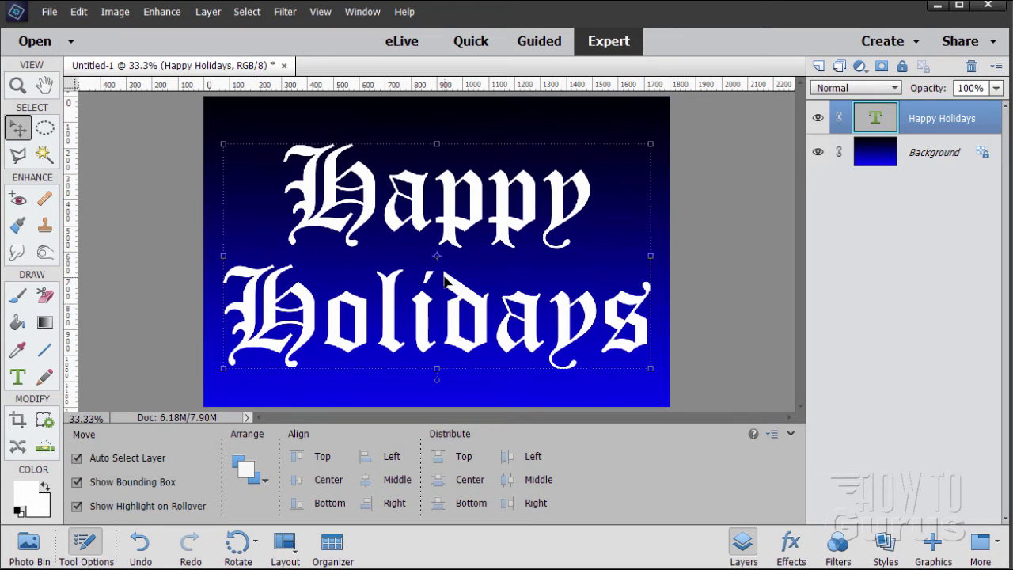
key(Down)
key(Down)
key(Down)
key(Right)
key(Right)
key(Right)
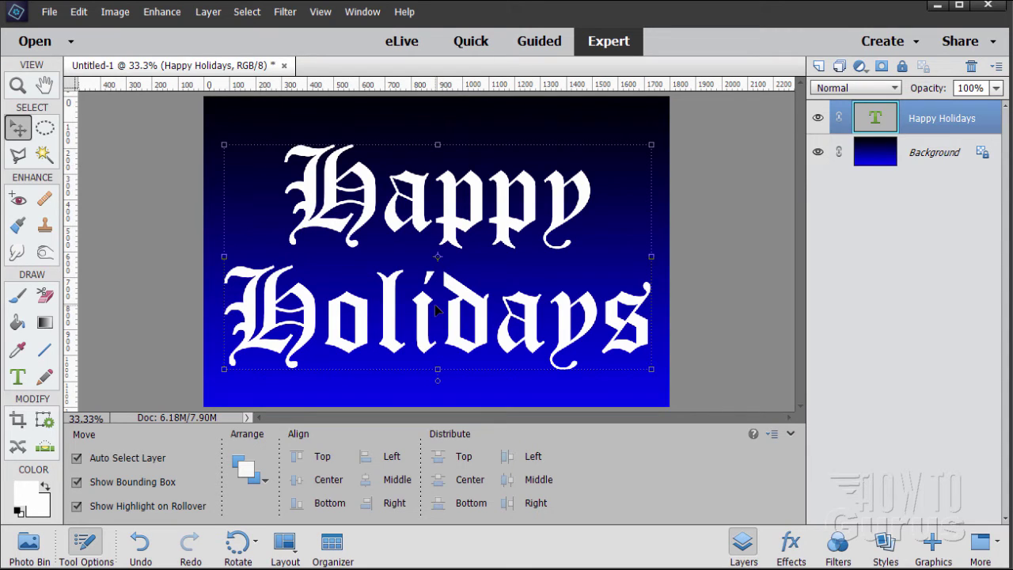
key(Up)
key(Up)
key(Up)
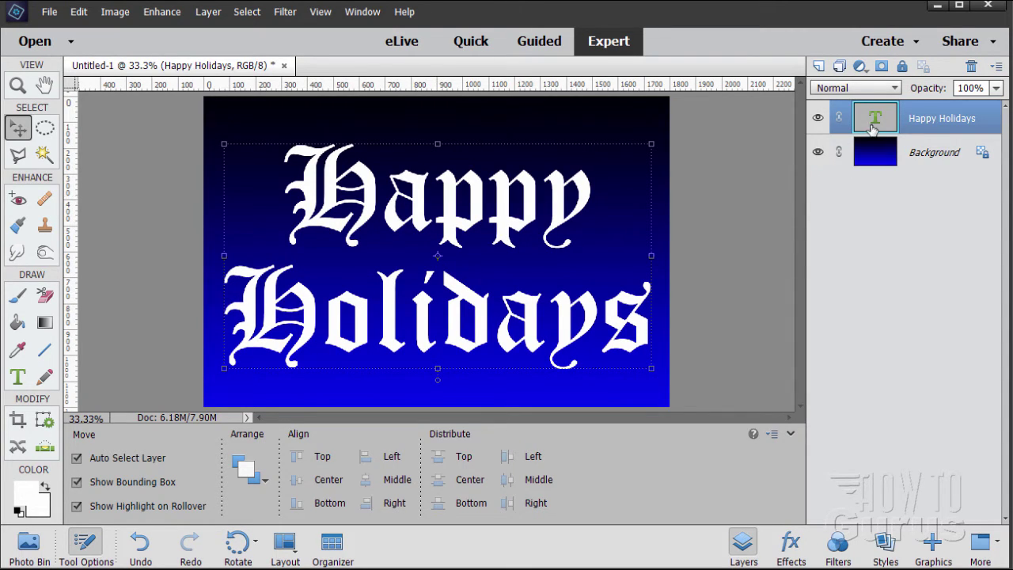
Step: Duplicate the Happy Holidays text layer and simplify the copy to pixels
drag(854, 109, 819, 66)
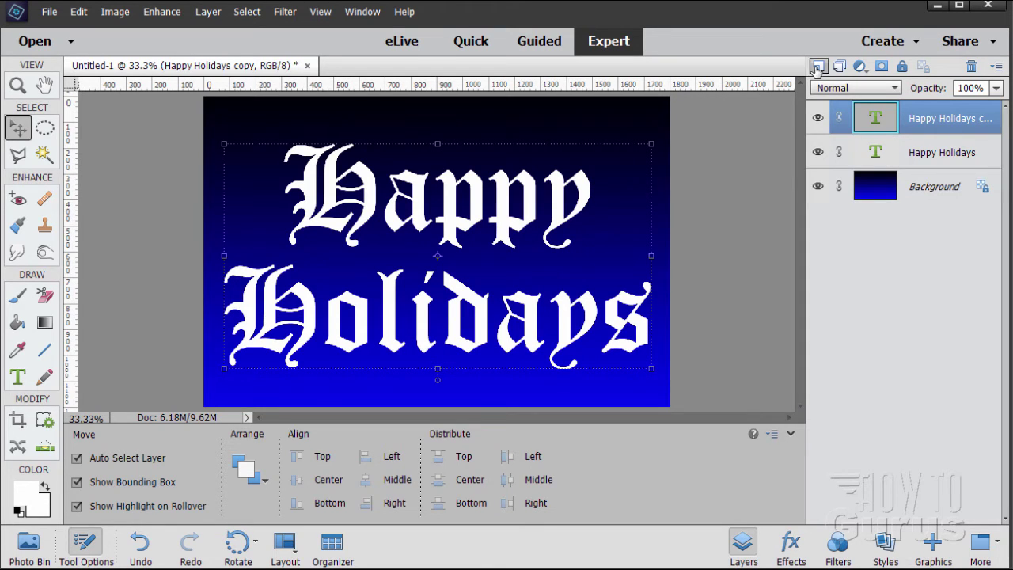
right_click(911, 120)
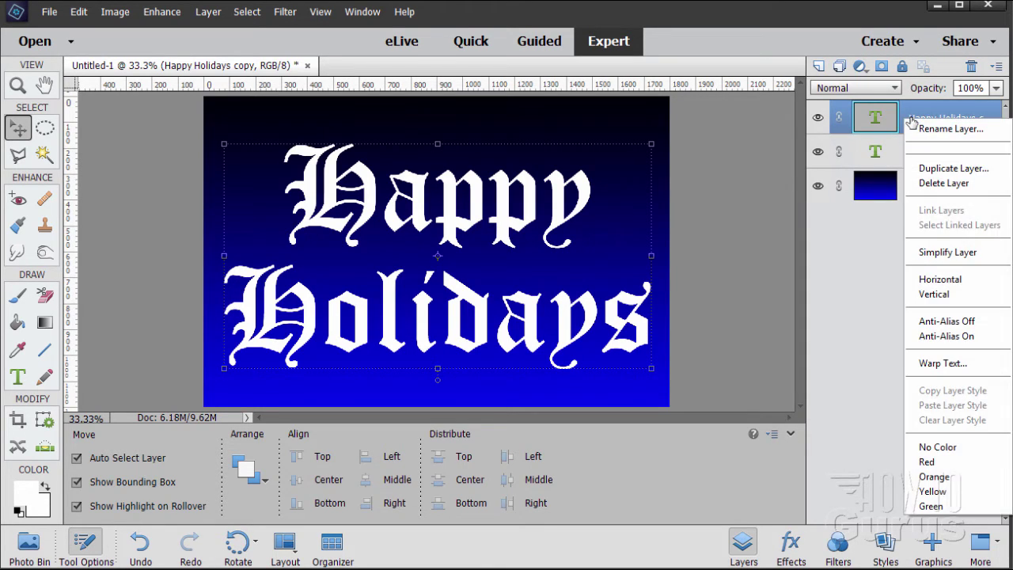
click(947, 251)
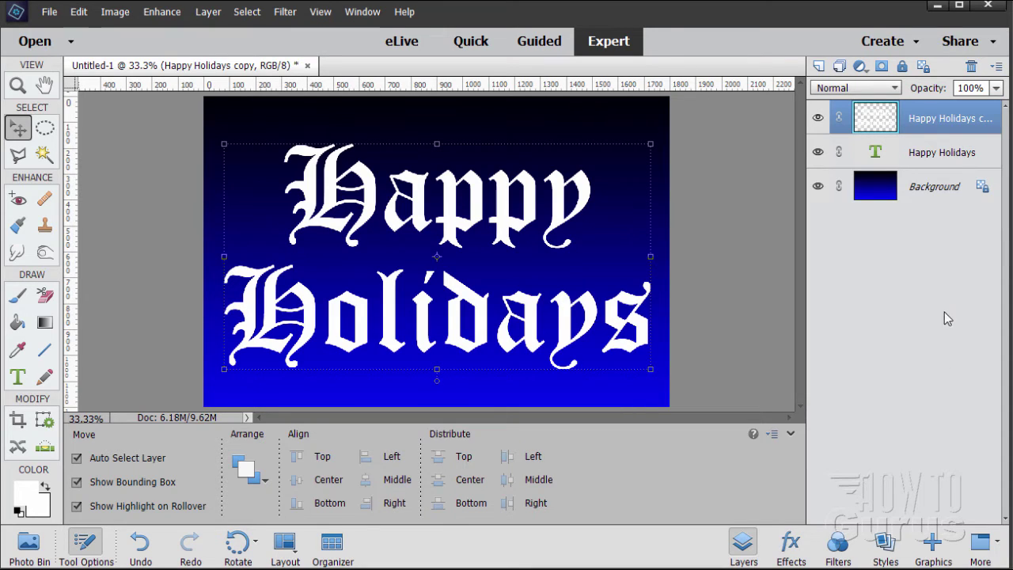
Step: Apply the Wow-Chrome Beveled Edge style to the Happy Holidays copy text and show the Layers panel
click(884, 543)
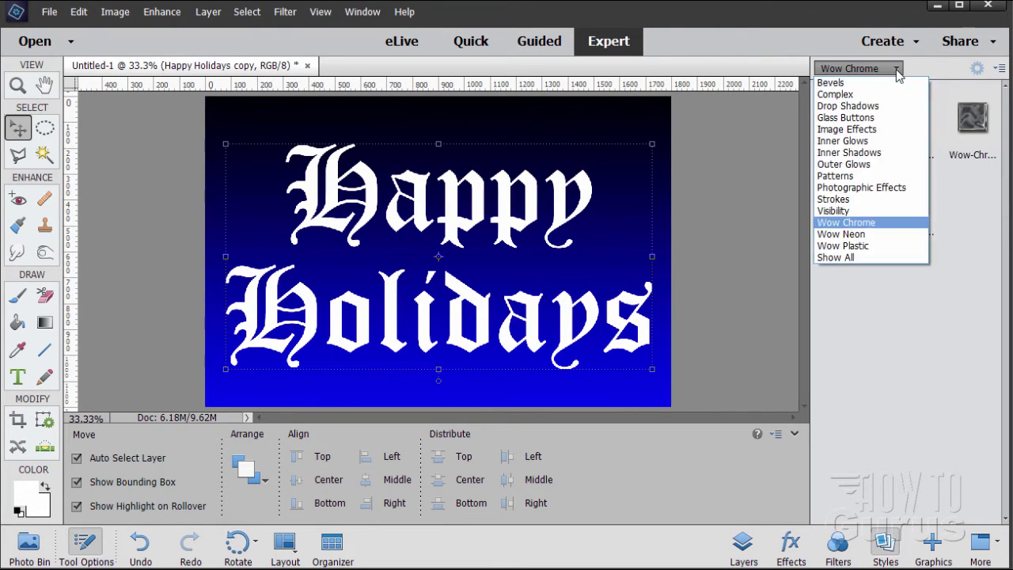
click(862, 223)
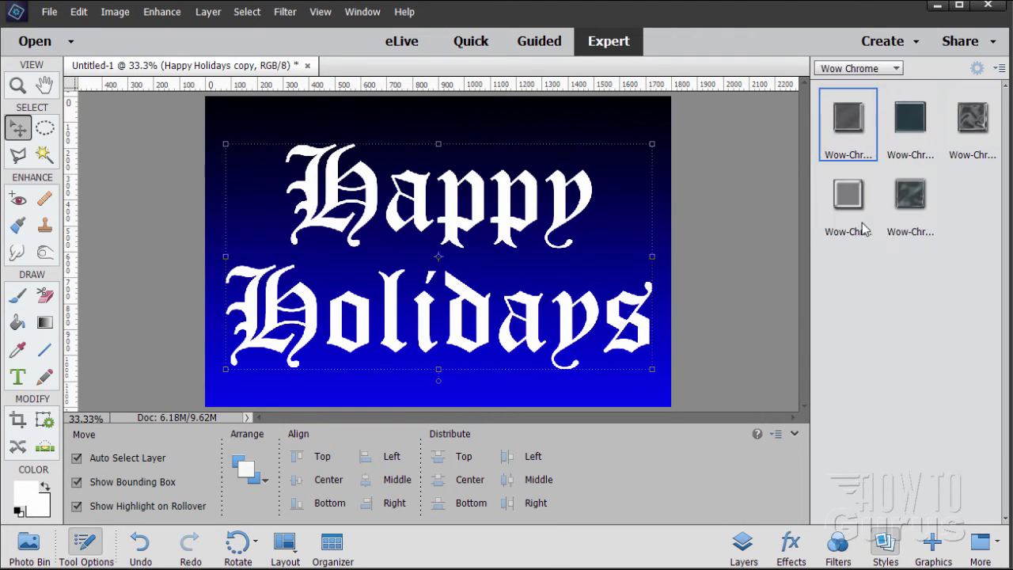
click(843, 128)
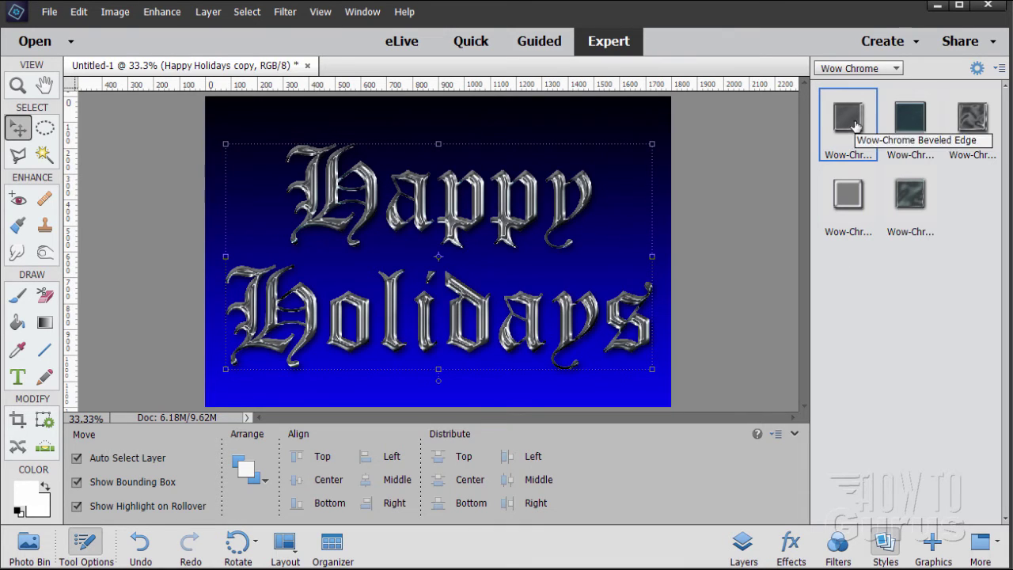
key(F11)
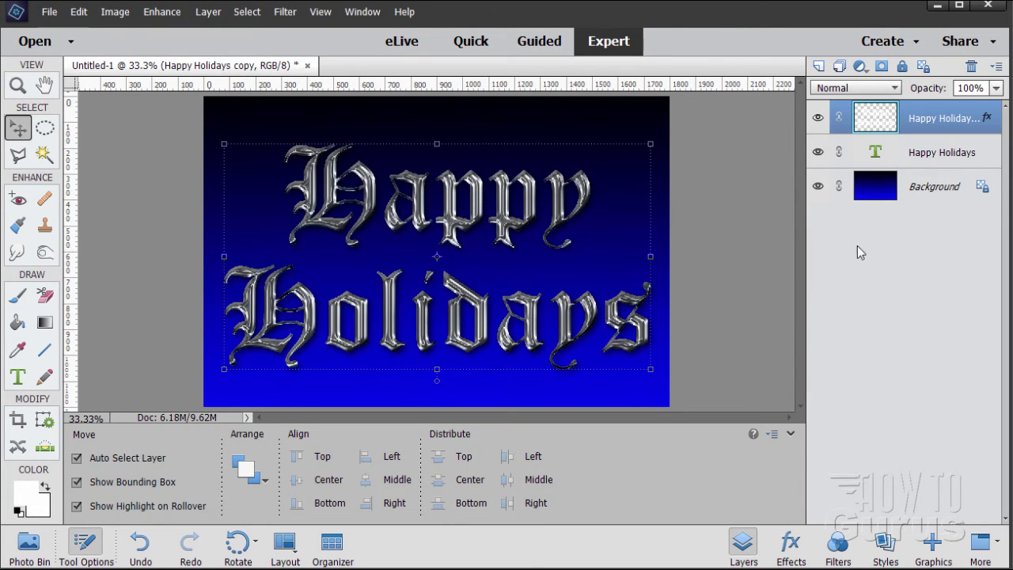
Step: Add a new empty Layer 1 and set the foreground colour to yellow fcdc00
click(819, 67)
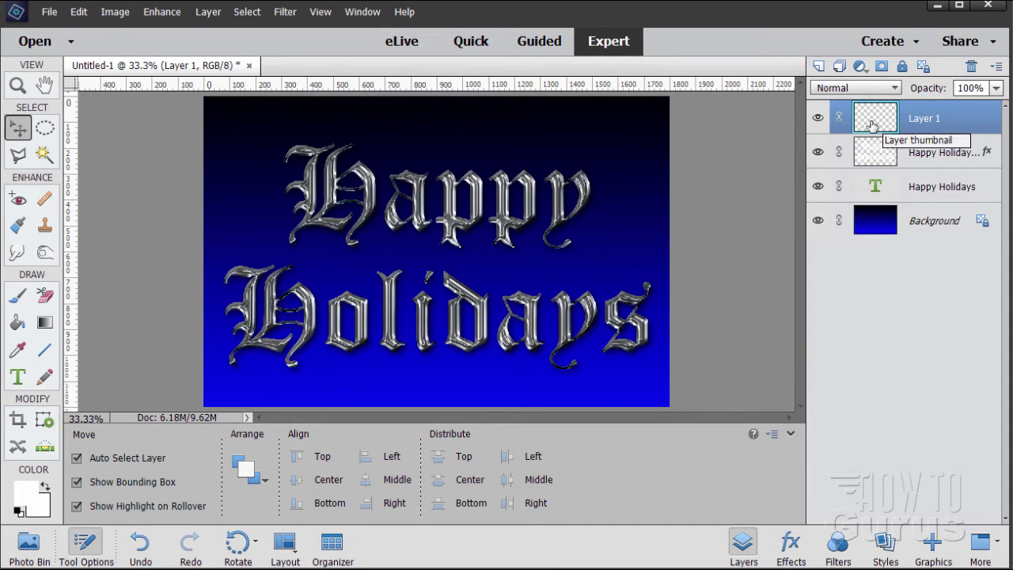
click(36, 497)
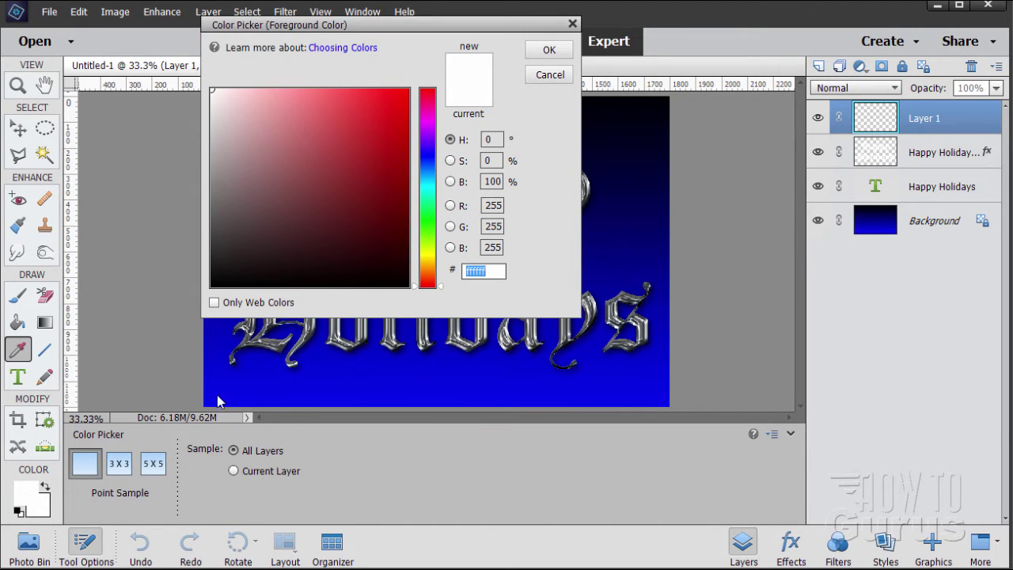
click(427, 260)
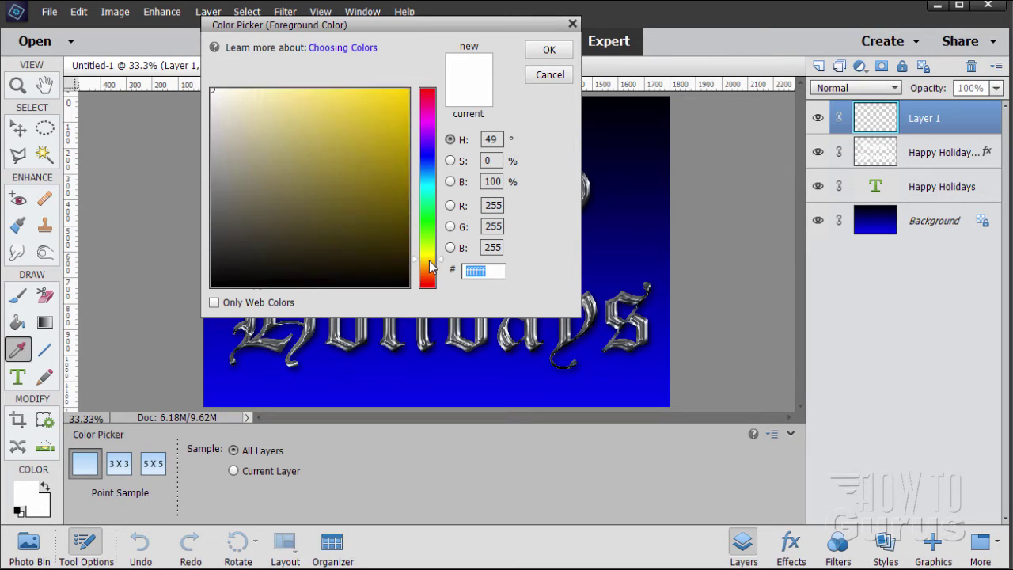
drag(402, 98, 401, 94)
click(396, 89)
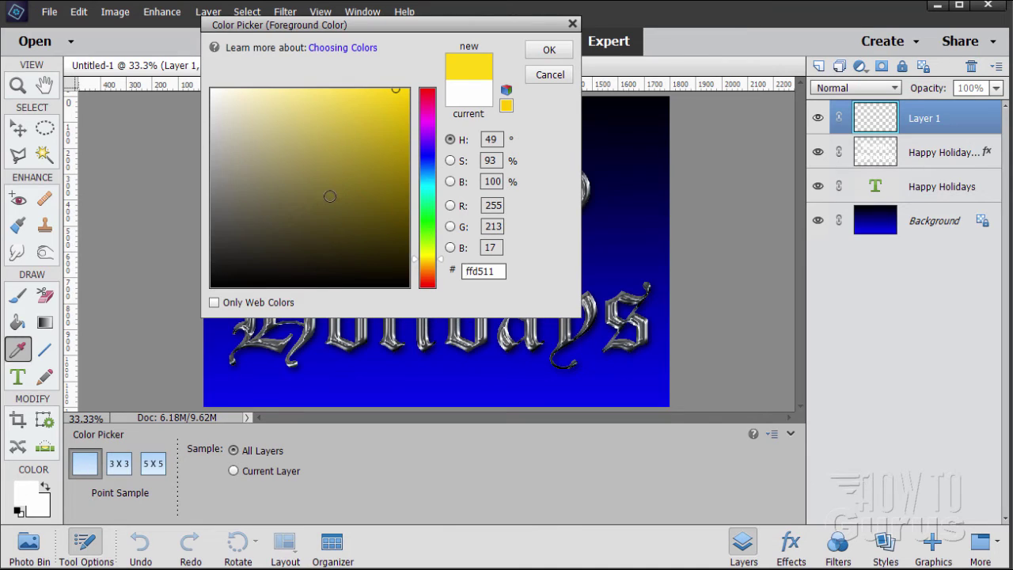
double_click(477, 271)
text(fcdc)
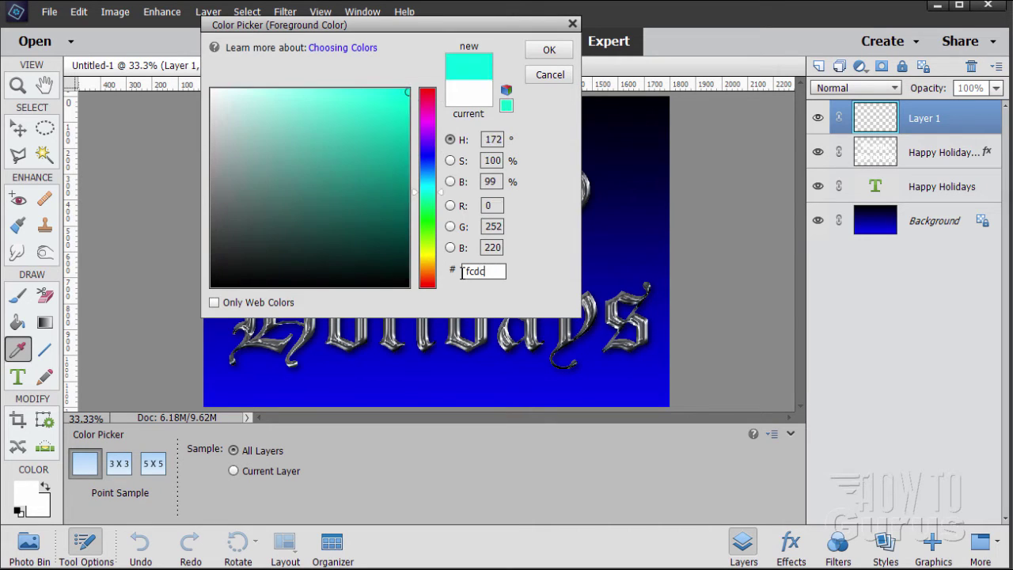
text(00)
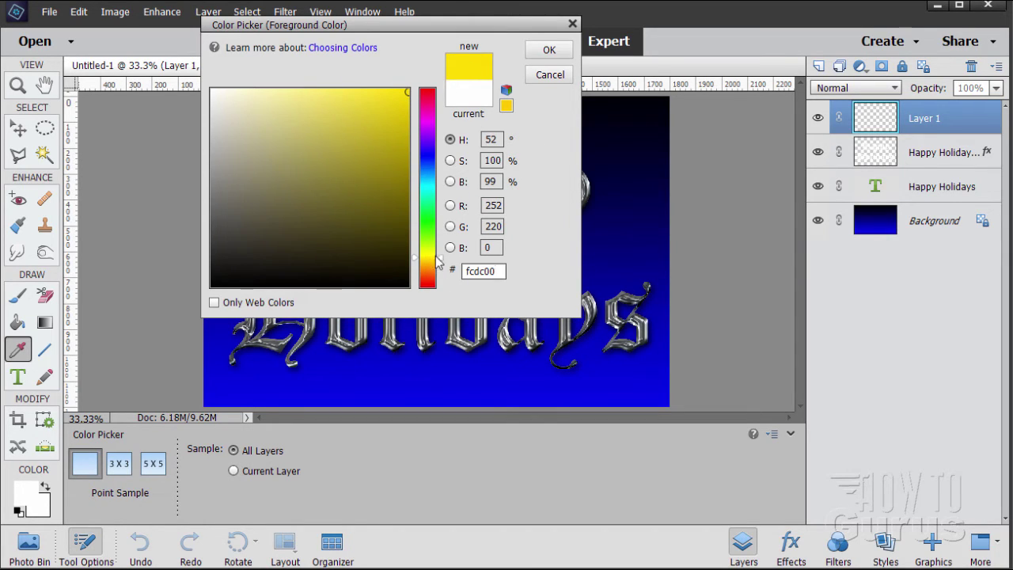
click(549, 51)
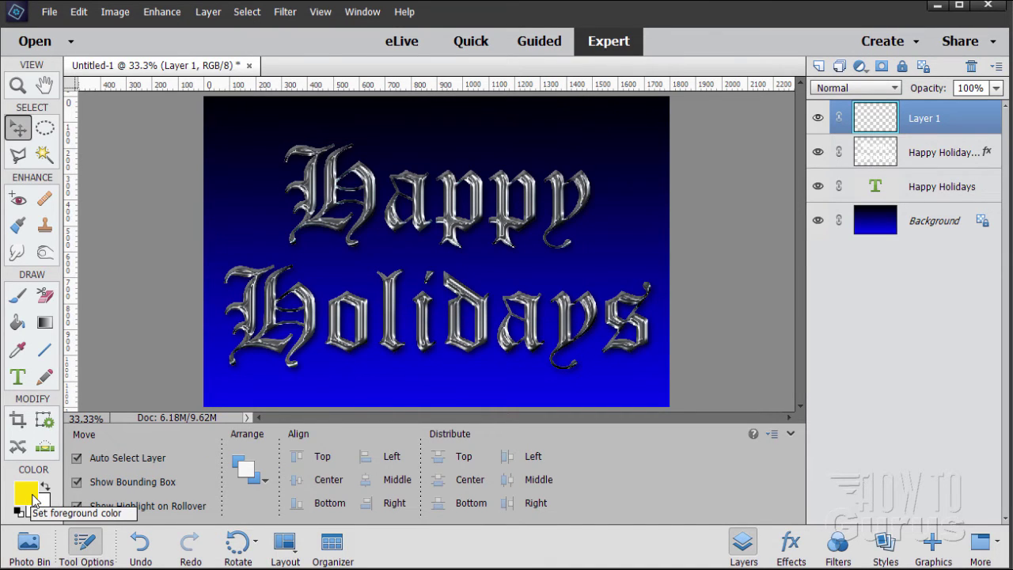
Step: Fill Layer 1 with the yellow using the Paint Bucket and set its blend mode to Color
click(18, 322)
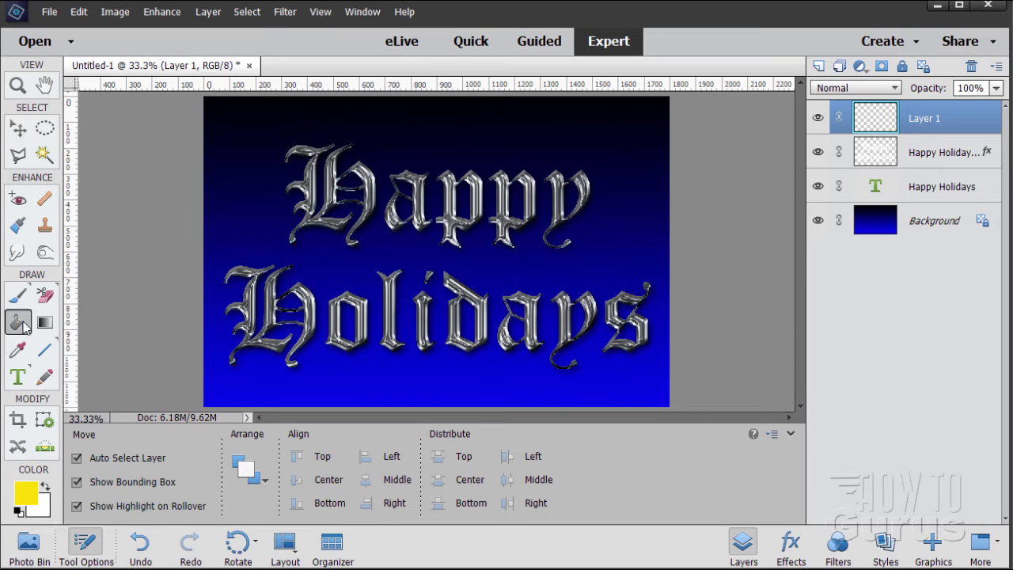
click(276, 225)
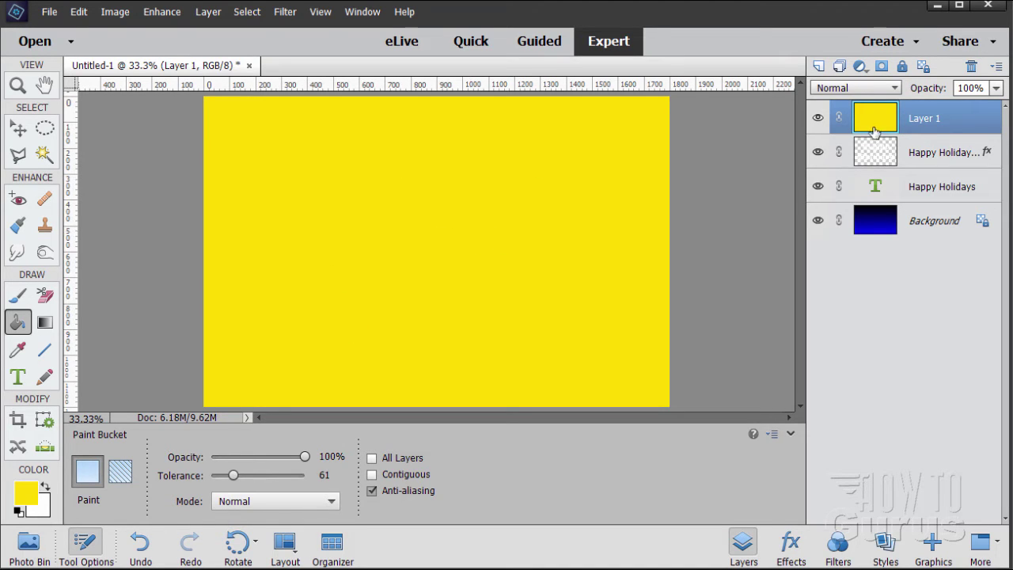
click(837, 89)
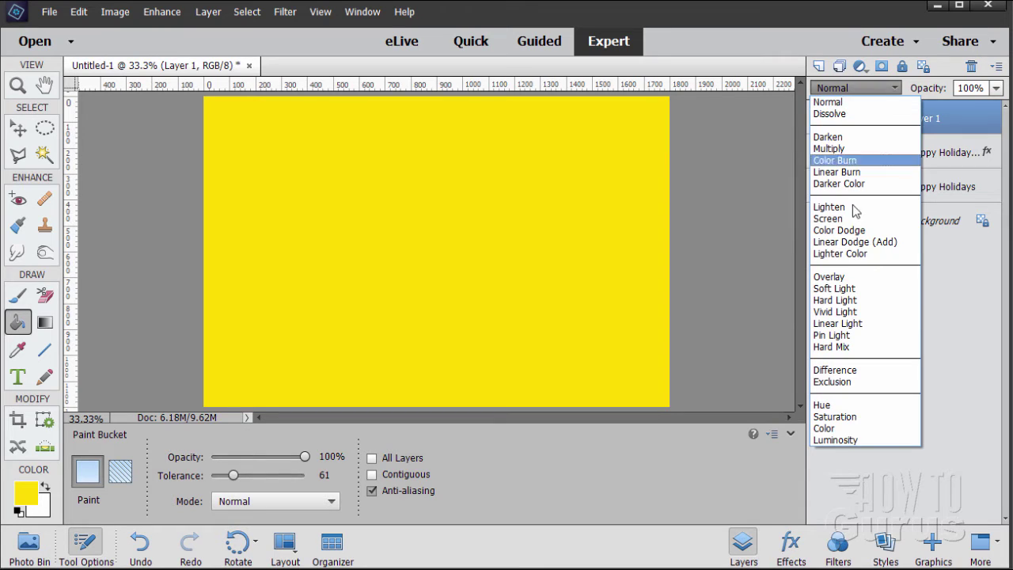
click(824, 428)
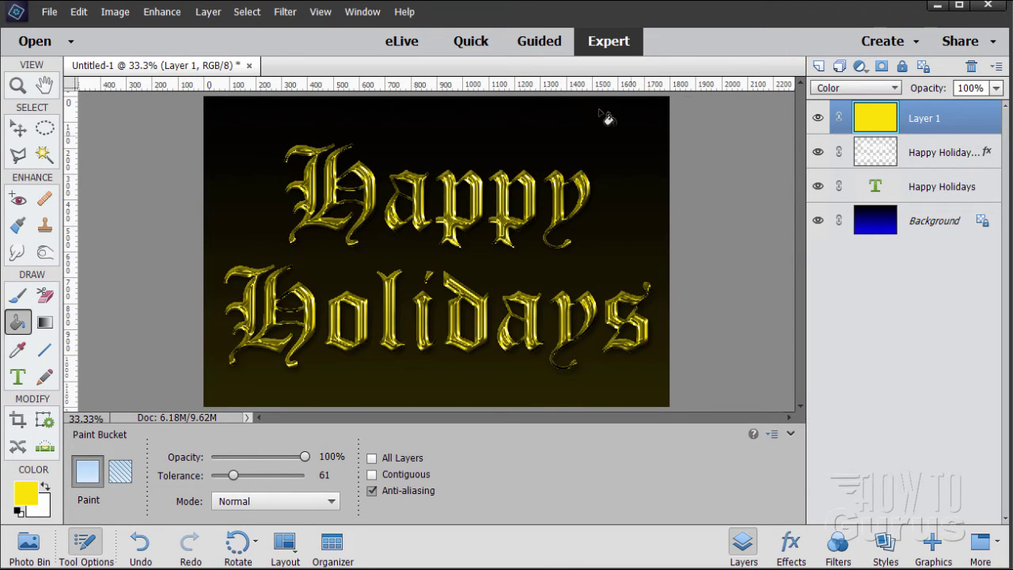
click(18, 128)
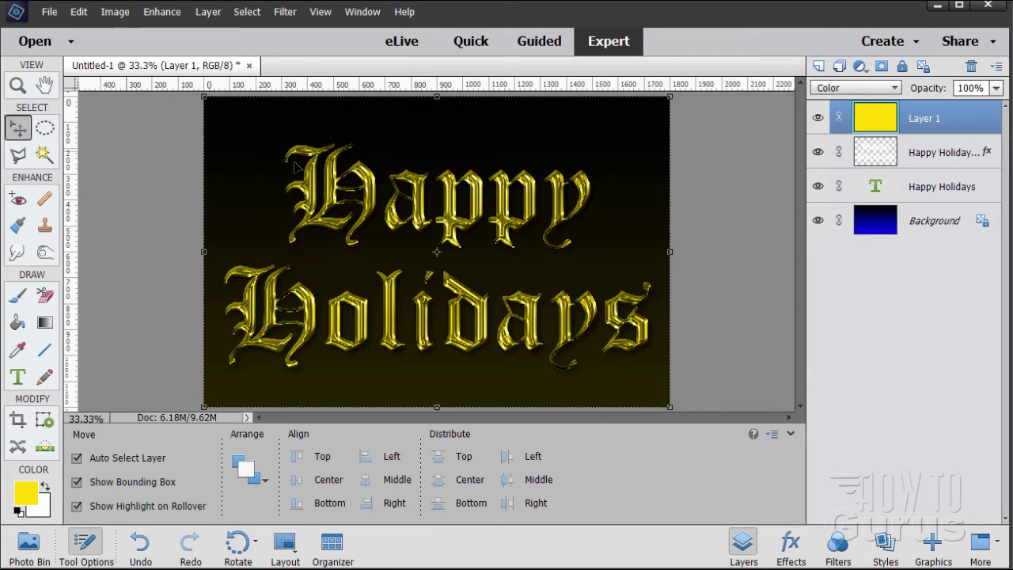
Step: Magic Wand the background of the text layer, invert to select the letters, then activate Layer 1
click(933, 190)
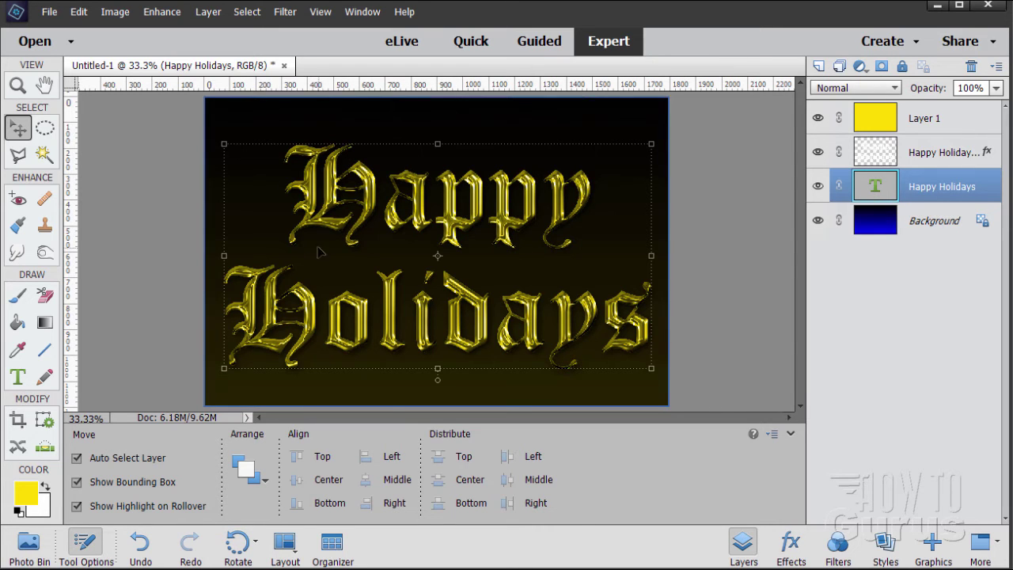
click(43, 155)
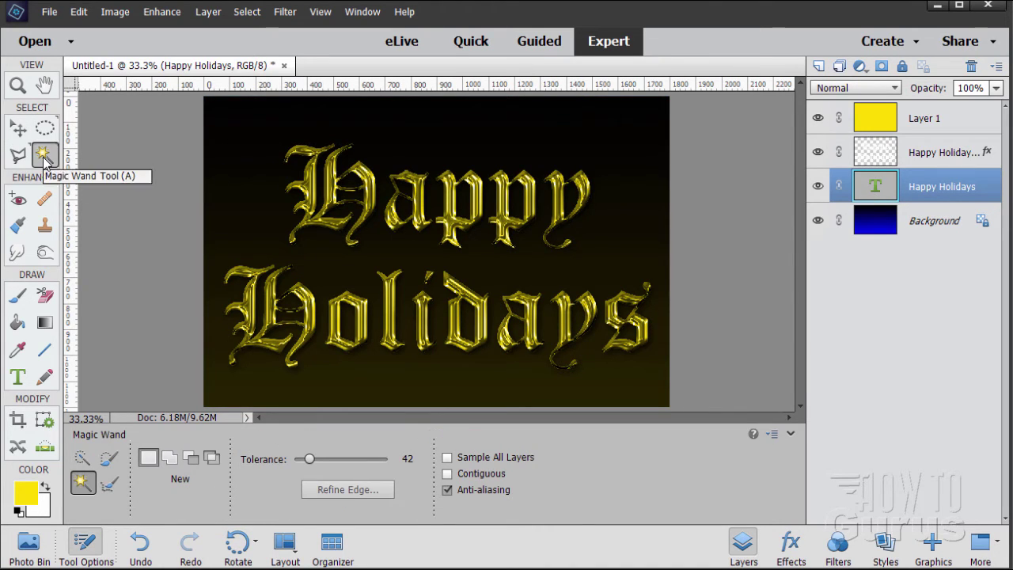
click(622, 229)
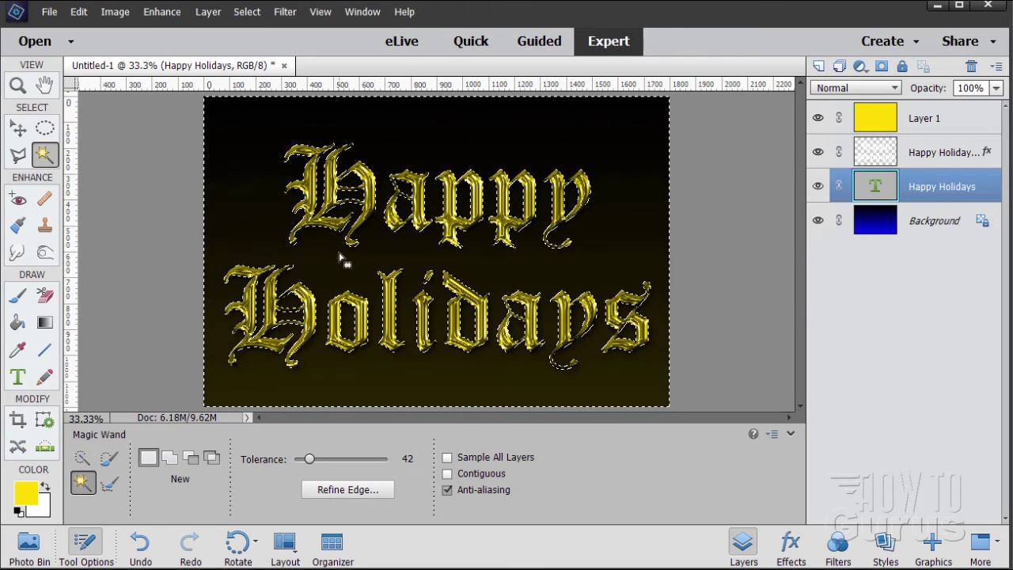
click(252, 11)
click(257, 74)
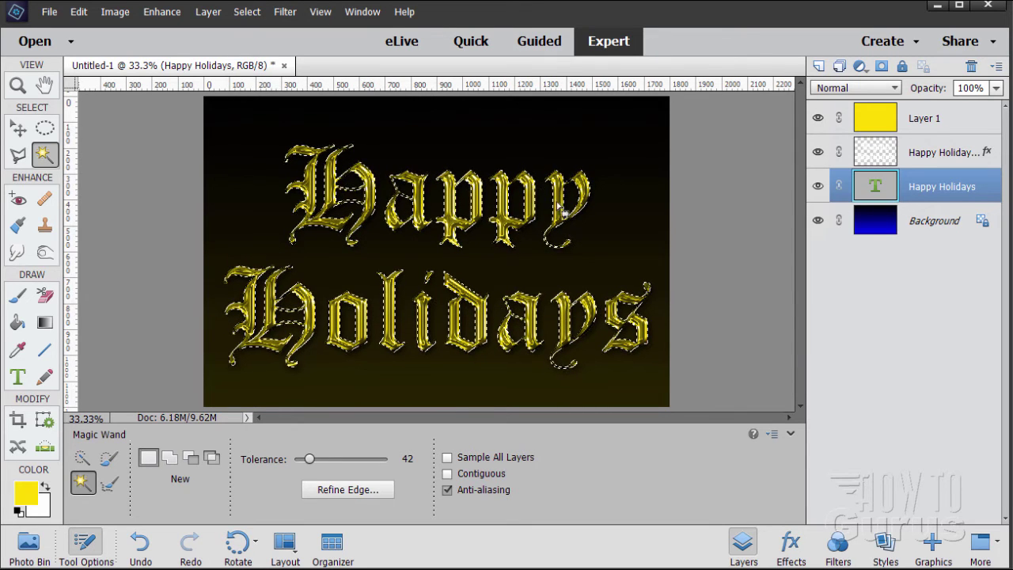
click(934, 120)
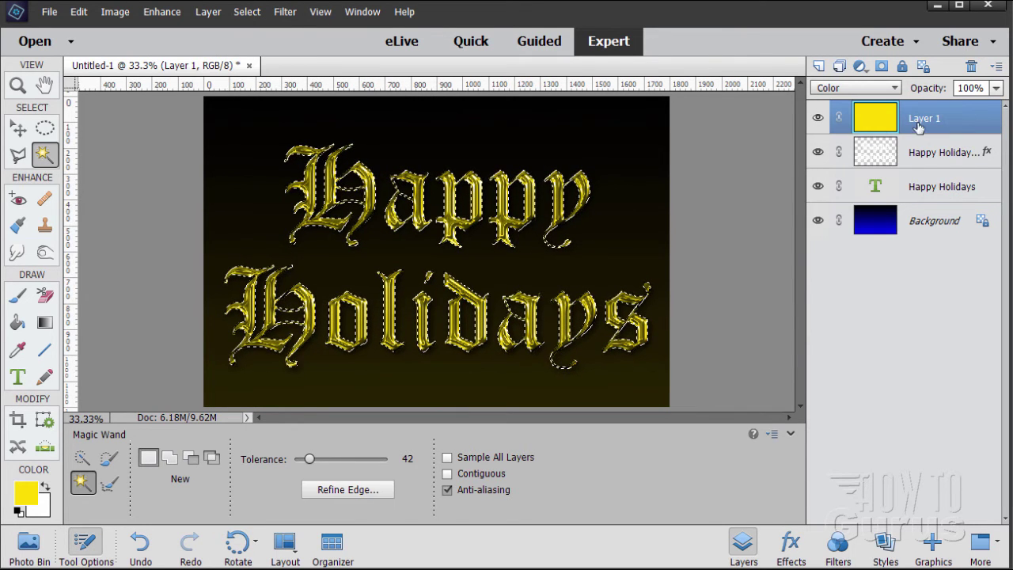
Step: Mask Layer 1 to the letter selection, compare by toggling the text layer, then select the copy layer
click(881, 67)
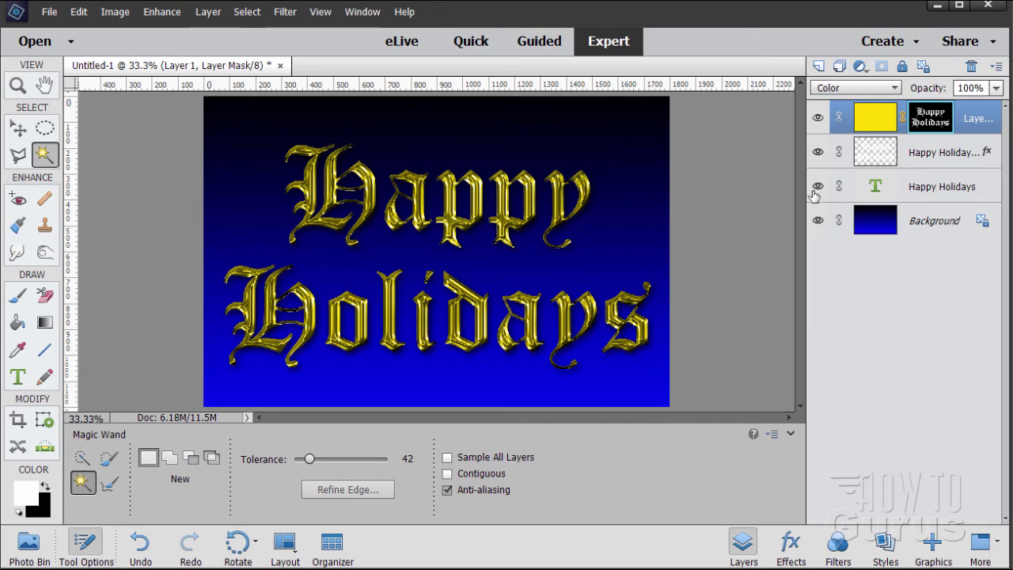
click(912, 197)
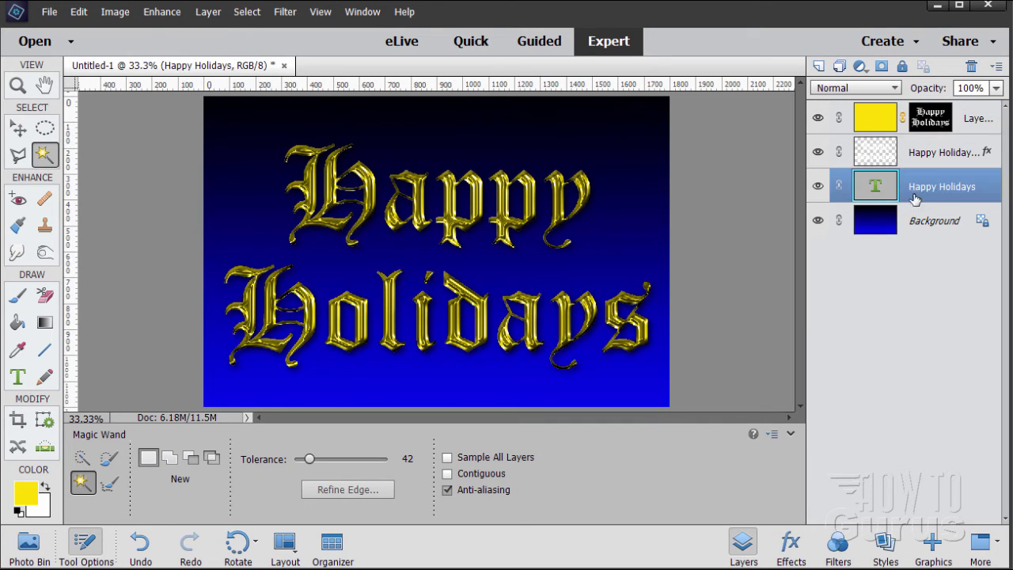
click(818, 187)
click(818, 187)
click(818, 187)
click(818, 187)
click(818, 187)
click(818, 188)
click(818, 190)
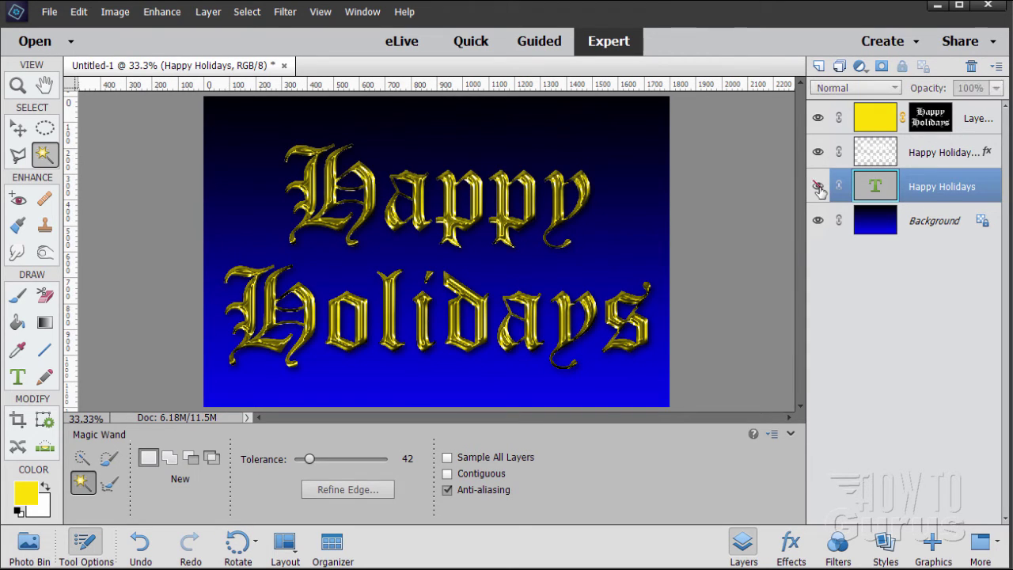
click(818, 188)
click(818, 188)
click(818, 188)
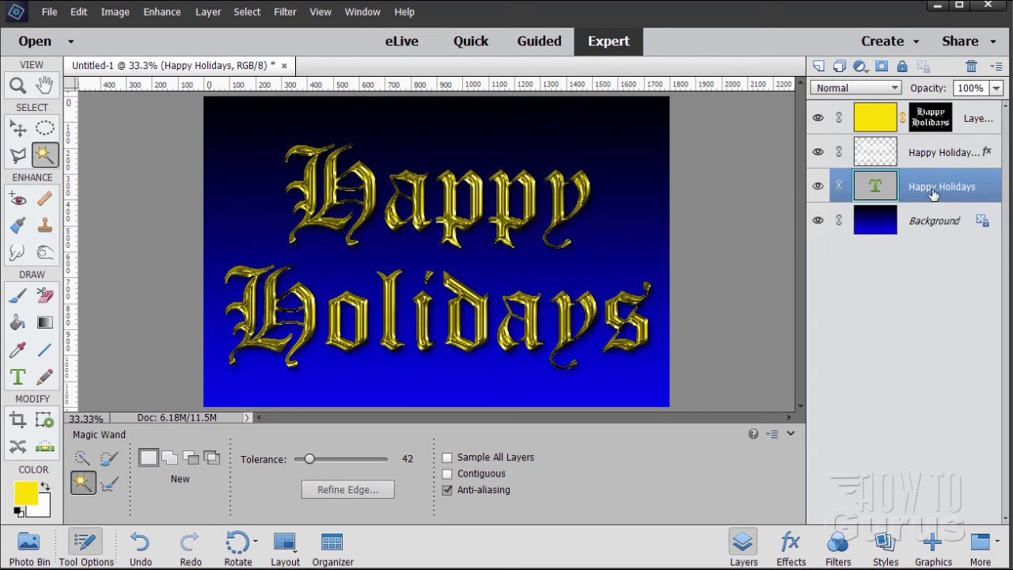
click(937, 158)
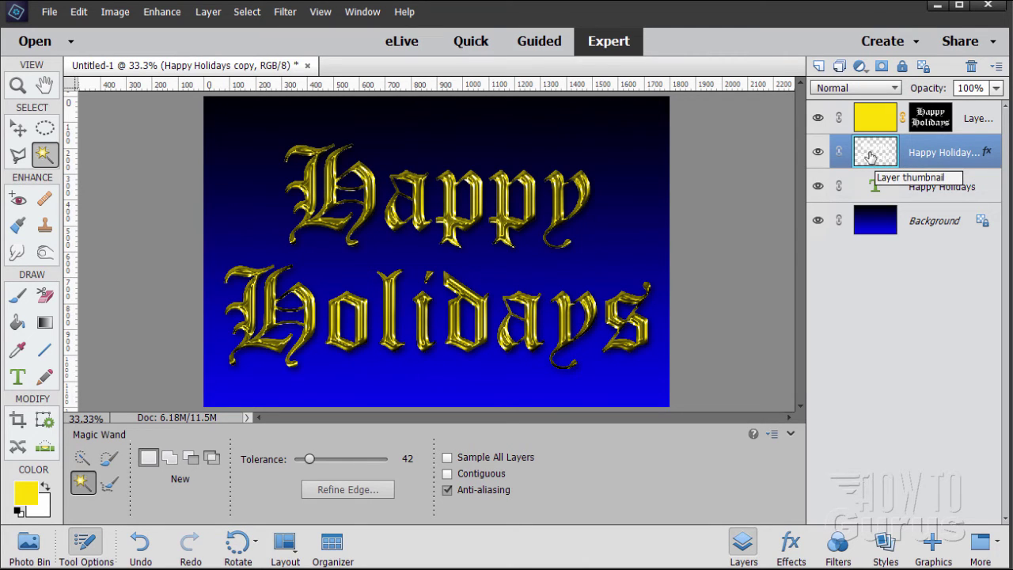
Step: Add a Levels adjustment layer clipped to the Happy Holidays copy layer
click(209, 12)
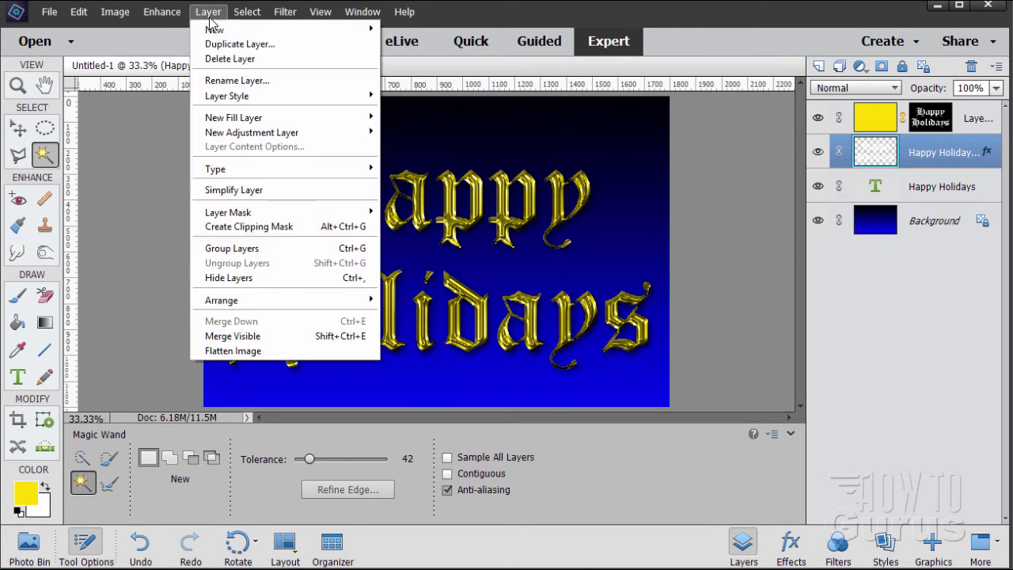
mouse_move(250, 134)
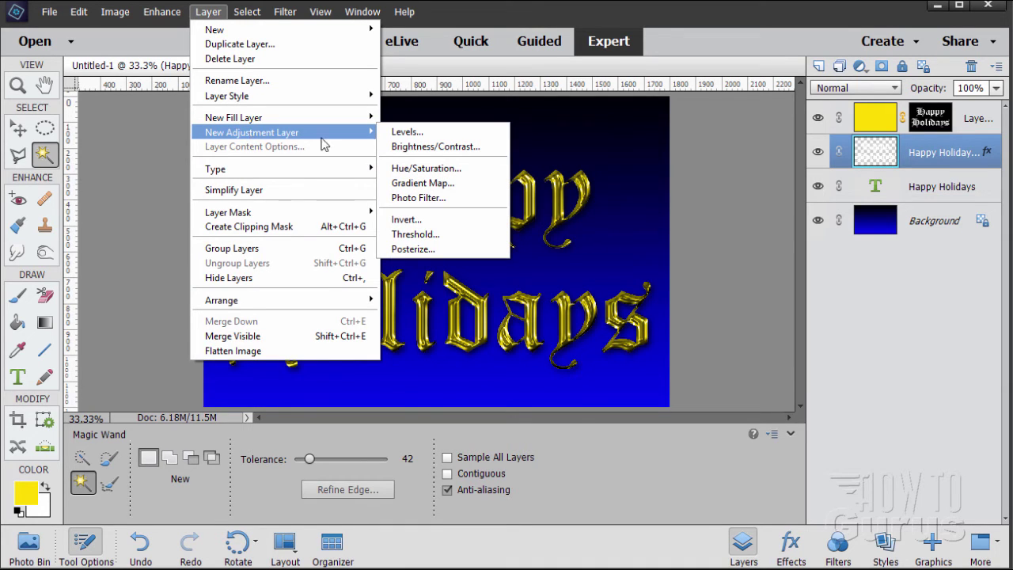
click(410, 135)
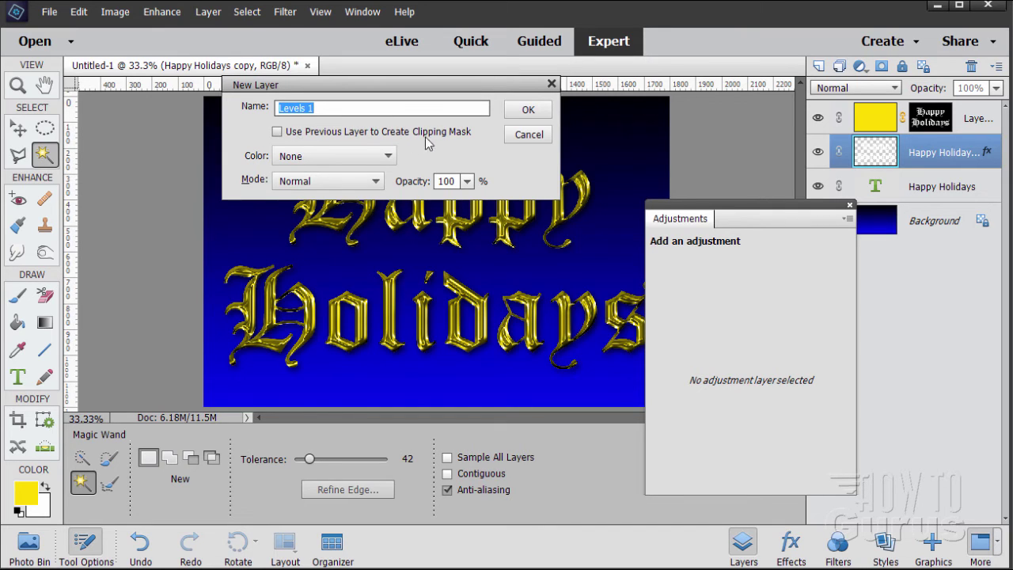
click(278, 132)
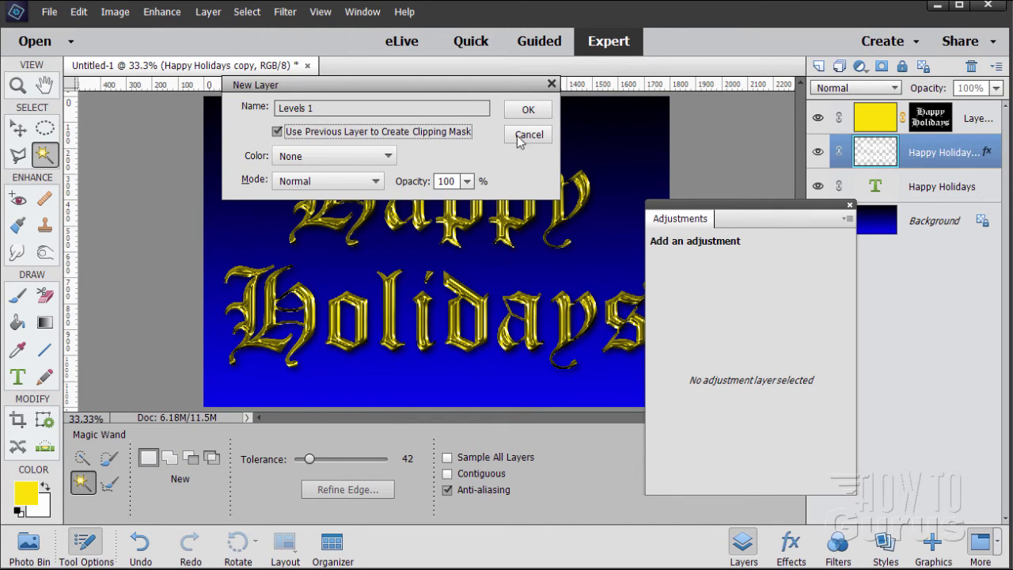
click(527, 109)
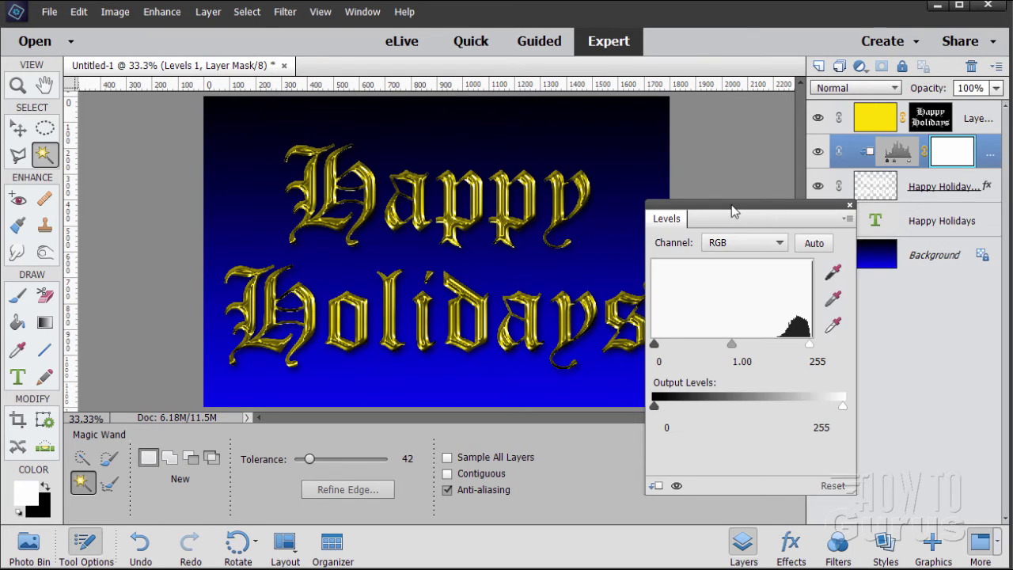
Step: Try a white input of 190, return it to 255, and close the Levels panel
drag(732, 211, 736, 254)
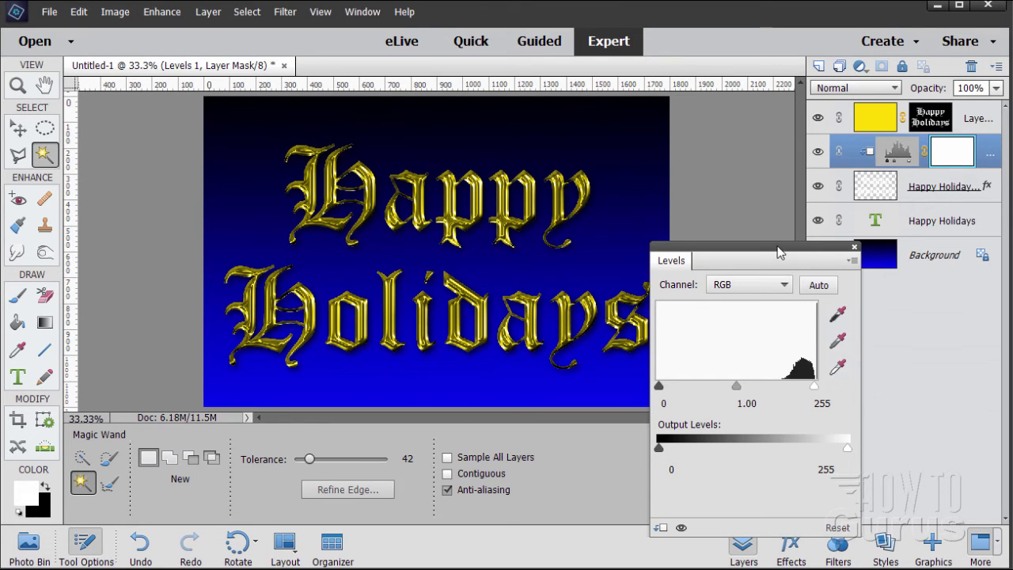
drag(777, 252, 746, 197)
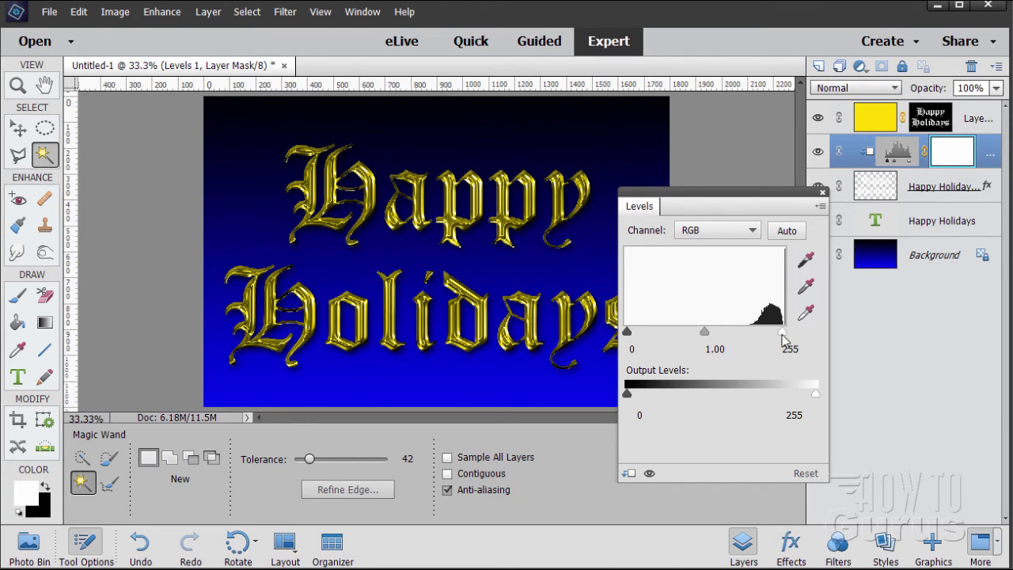
drag(781, 335, 744, 335)
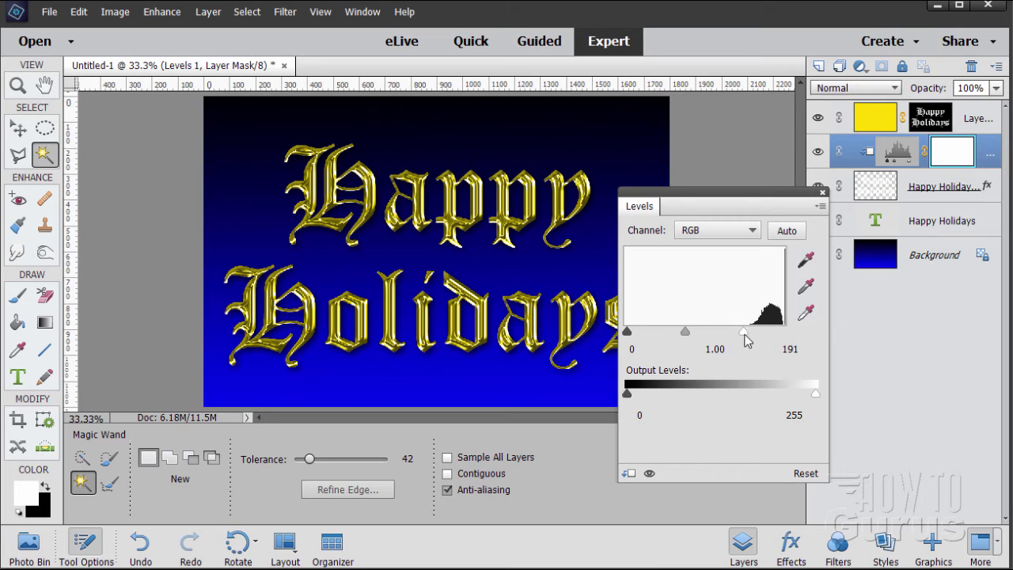
mouse_move(744, 333)
mouse_down()
mouse_move(784, 334)
mouse_move(750, 336)
mouse_up()
click(822, 193)
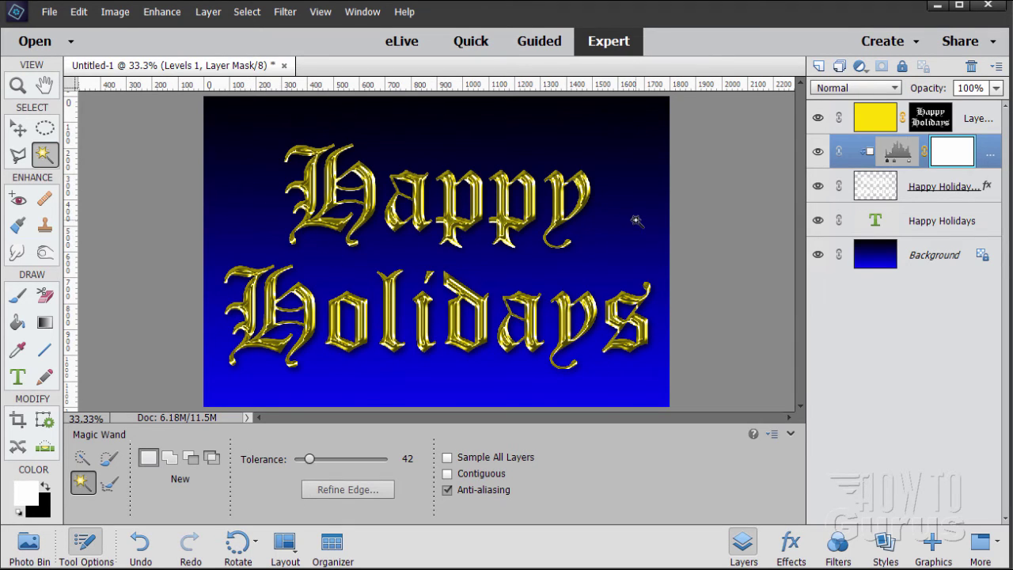
Step: Add a new layer above the Background and name it snowflakes 1
click(927, 261)
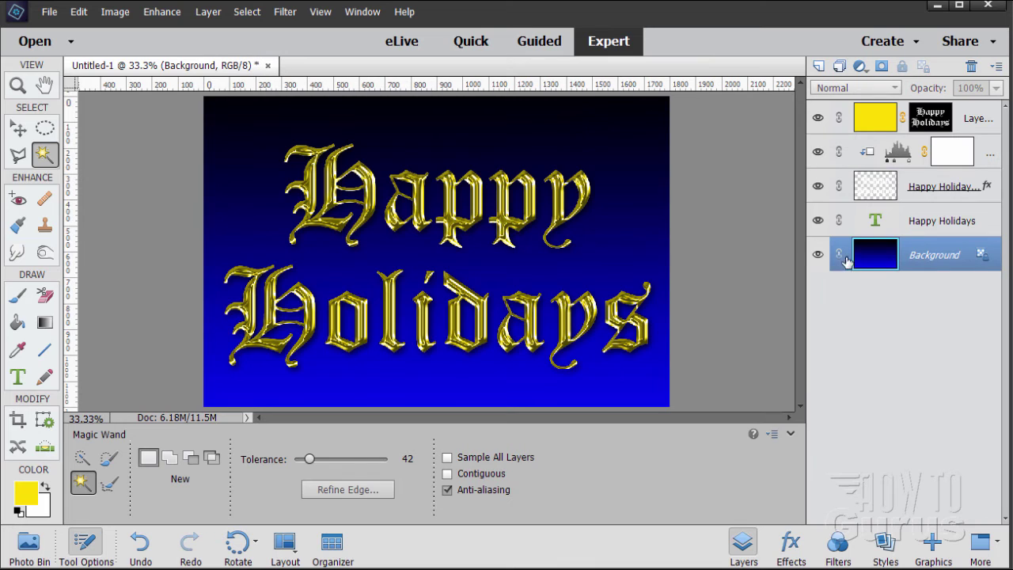
click(819, 67)
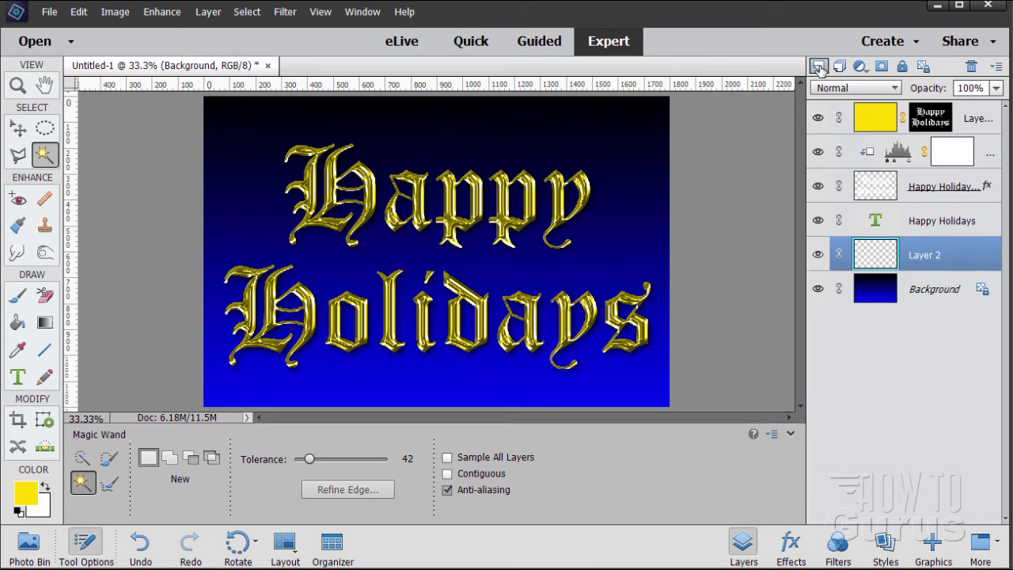
double_click(923, 261)
text(snowflakes 1)
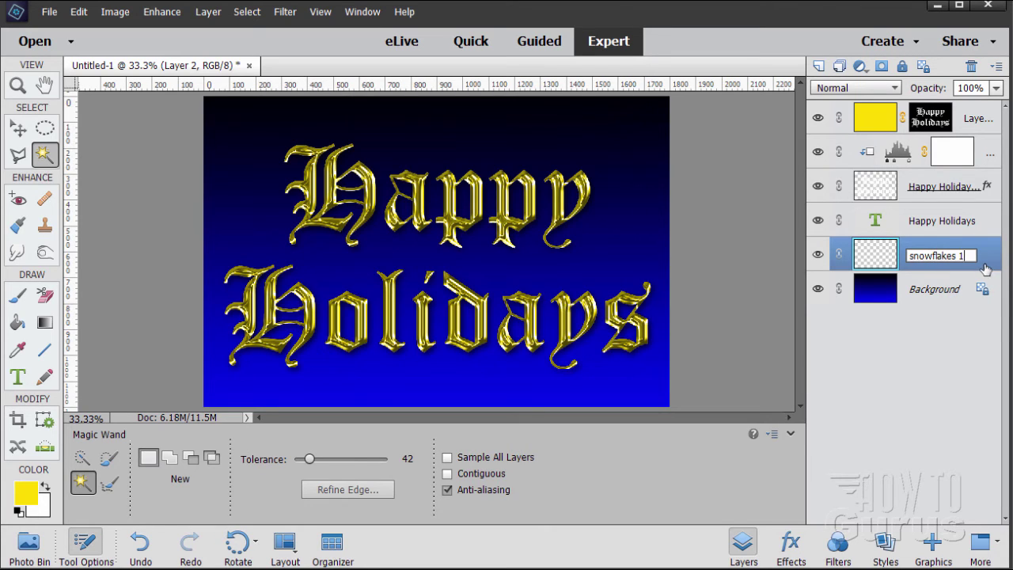
key(Return)
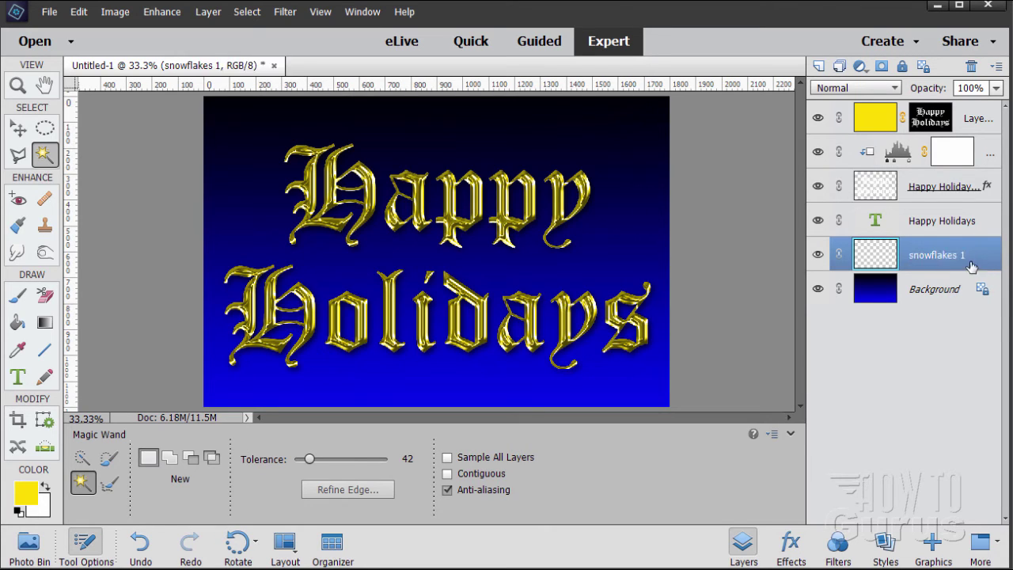
Step: Set the foreground colour to white
click(25, 497)
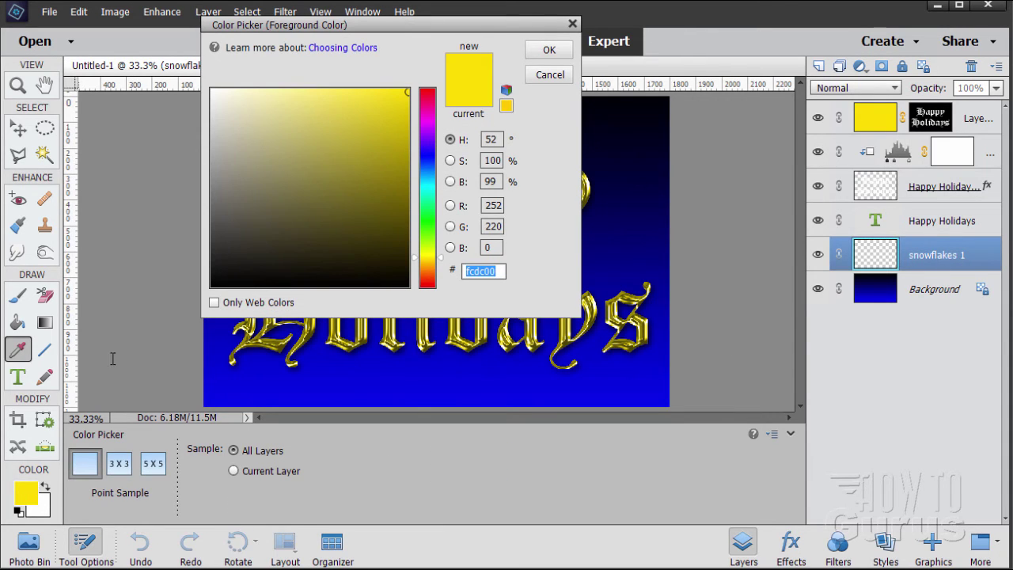
drag(256, 167, 209, 85)
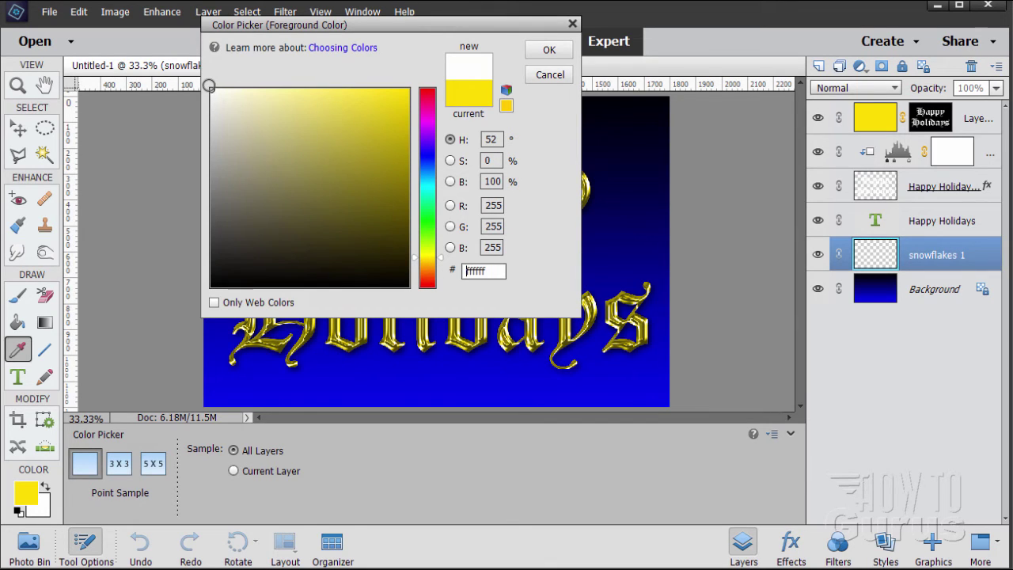
click(549, 49)
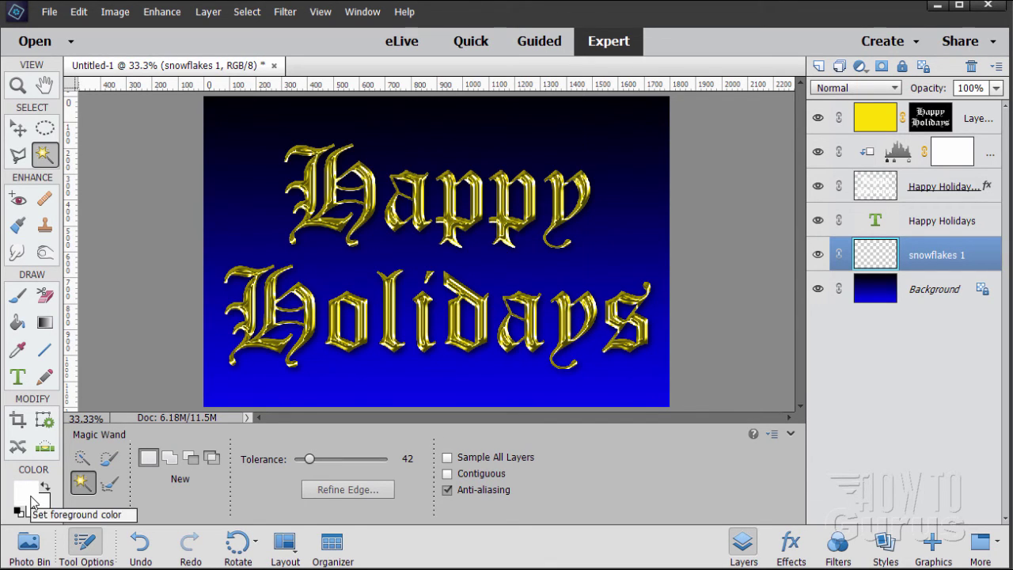
Step: Select the Brush tool and load the Assorted Brushes library
click(19, 295)
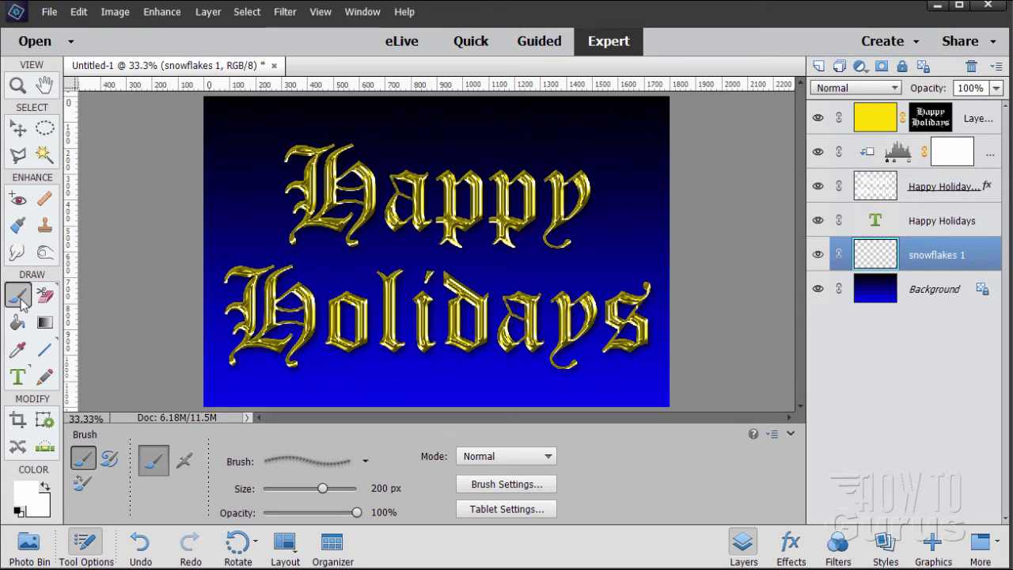
click(301, 467)
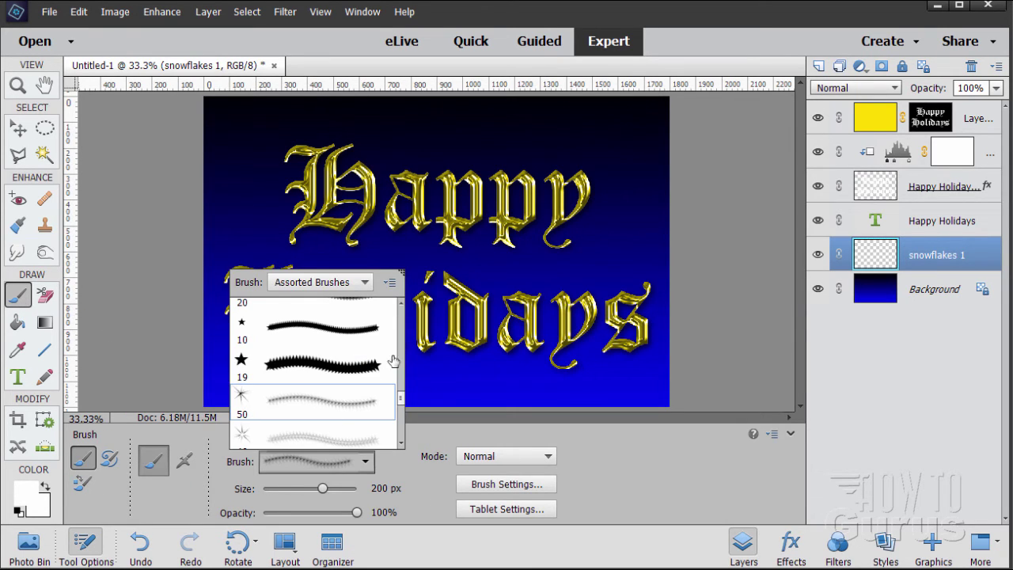
click(363, 282)
click(341, 303)
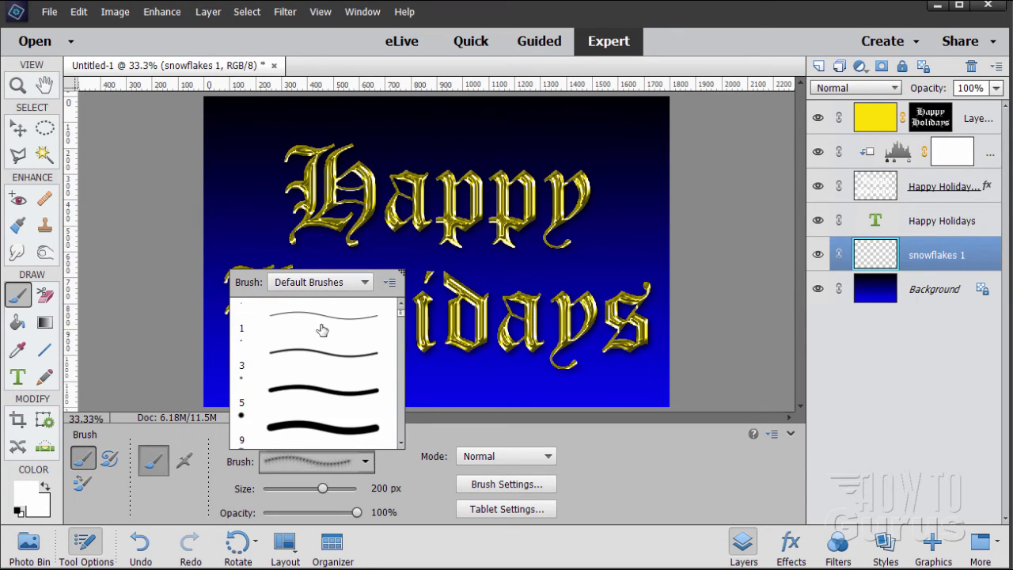
click(332, 285)
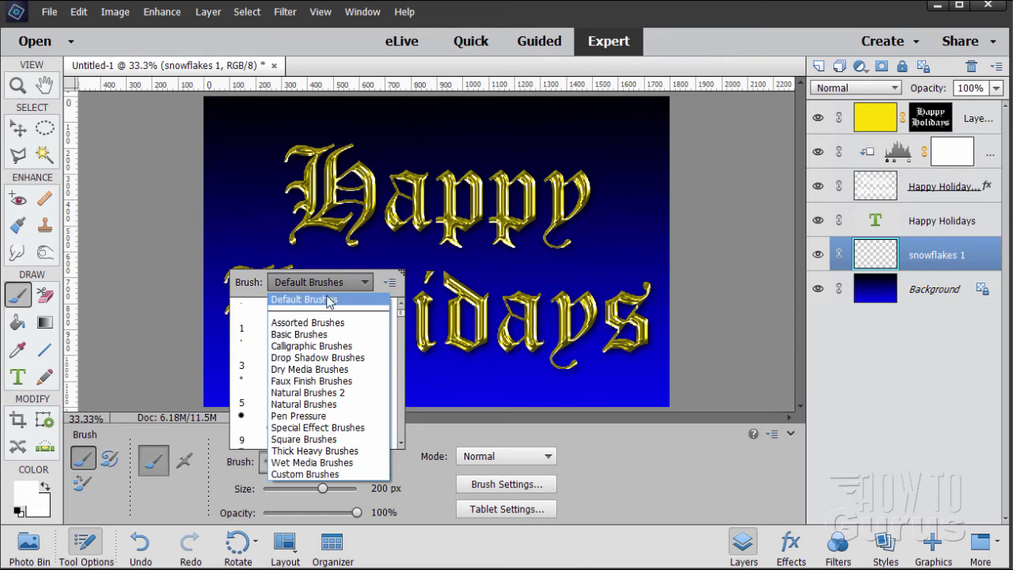
click(325, 322)
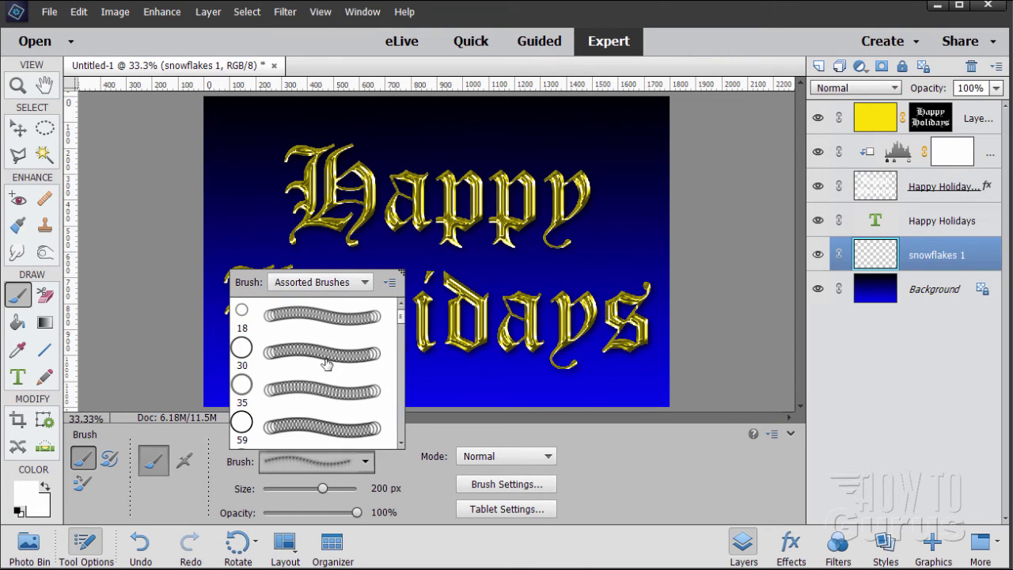
Step: Pick the snowflake brush tip and set its size to 80 px
scroll(327, 364, down, 6)
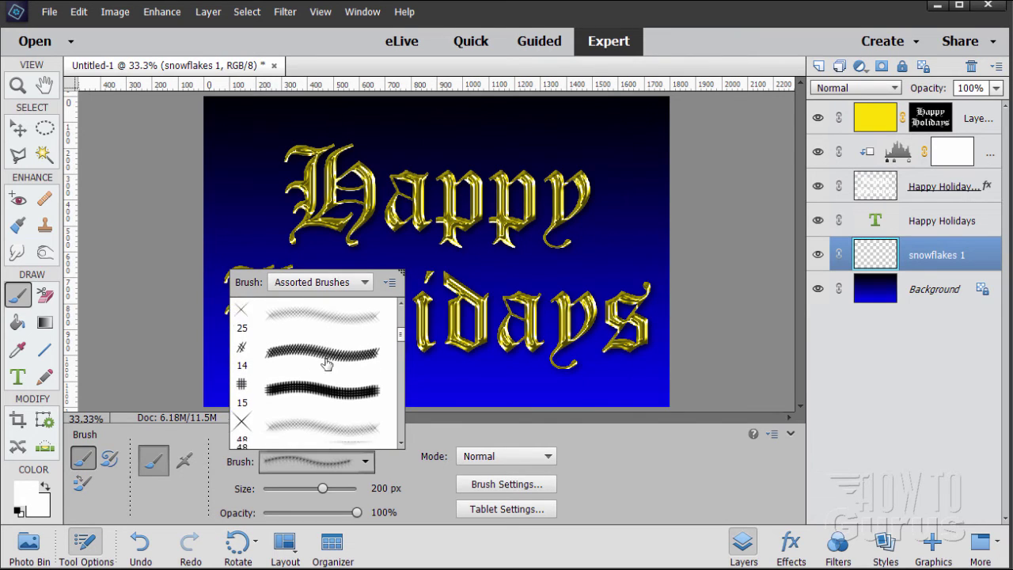
scroll(326, 363, down, 6)
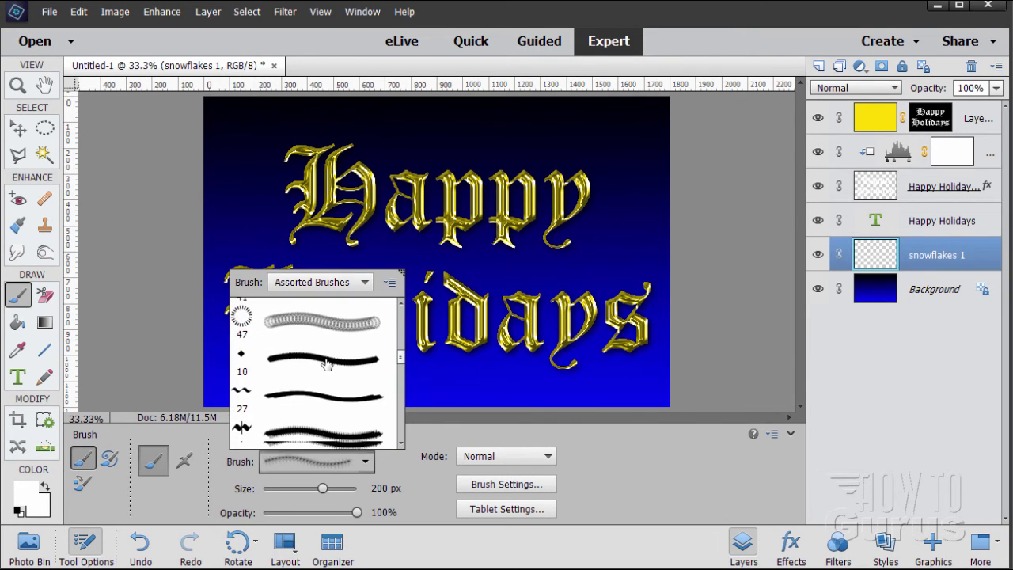
scroll(326, 363, down, 6)
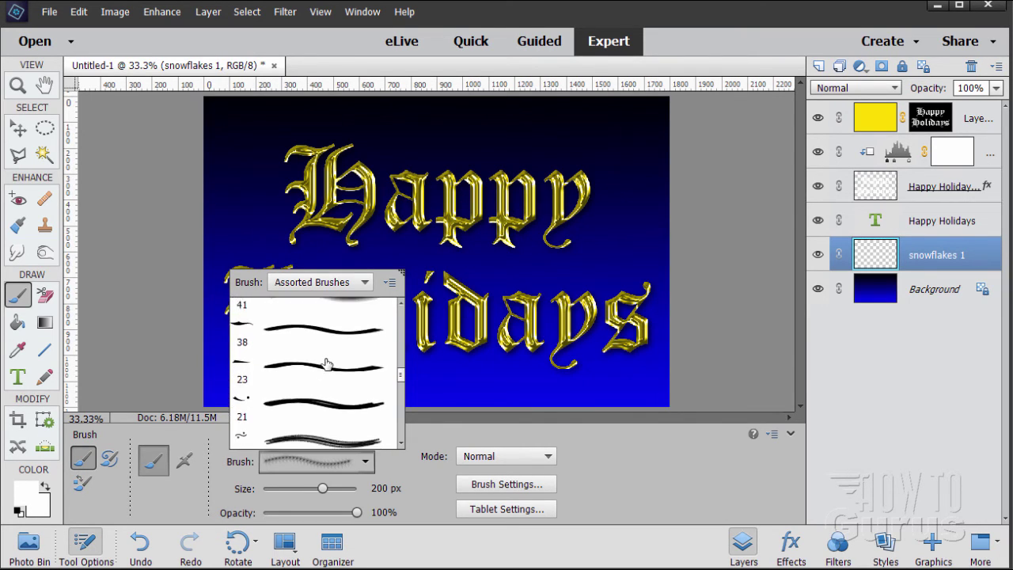
scroll(327, 363, down, 4)
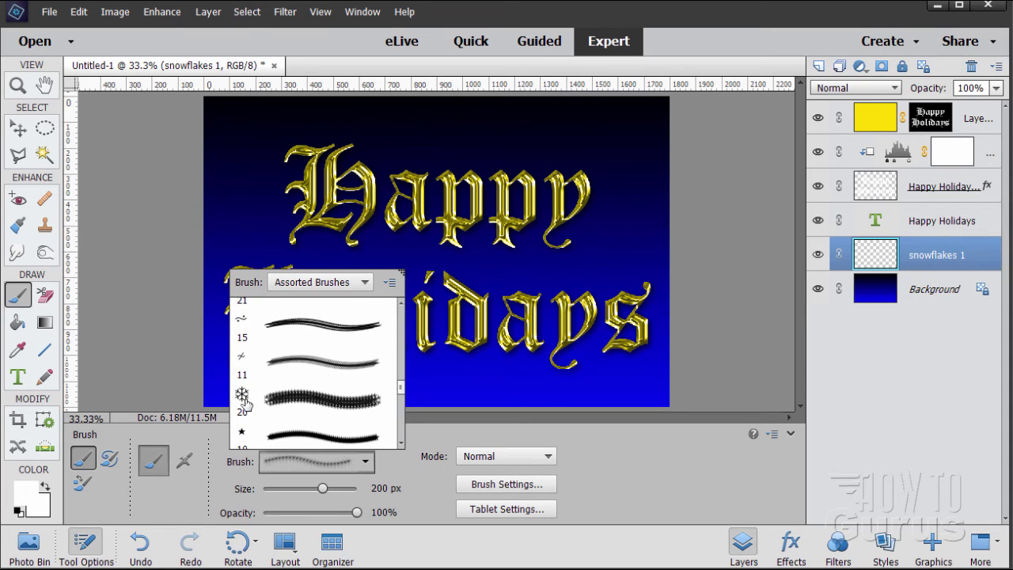
scroll(284, 399, down, 1)
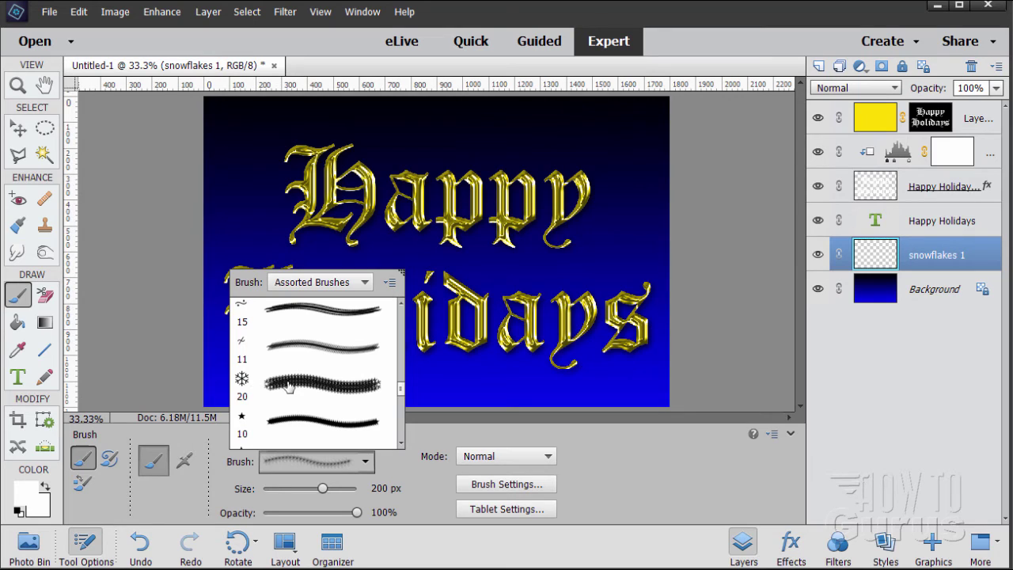
double_click(289, 386)
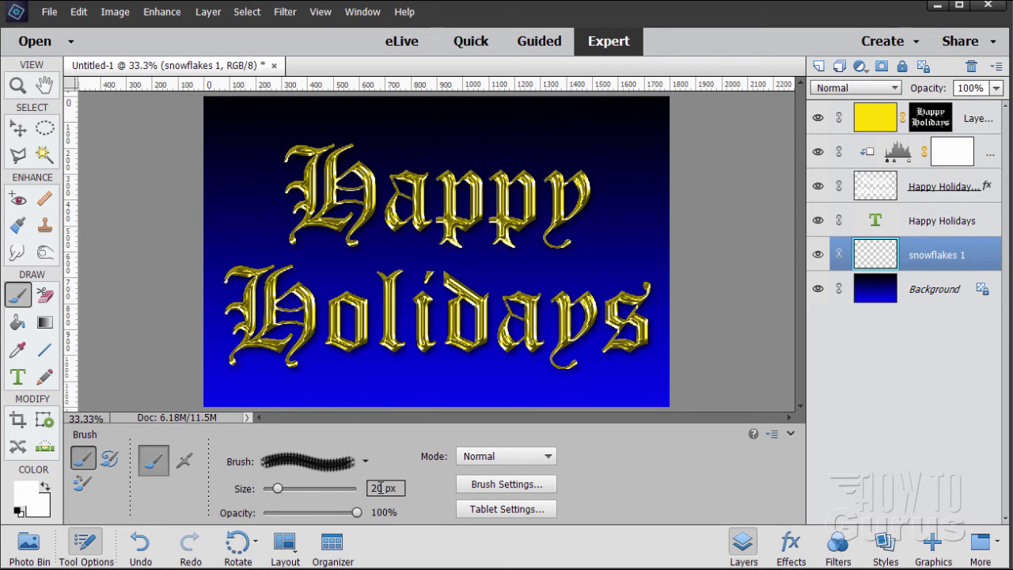
drag(381, 488, 354, 488)
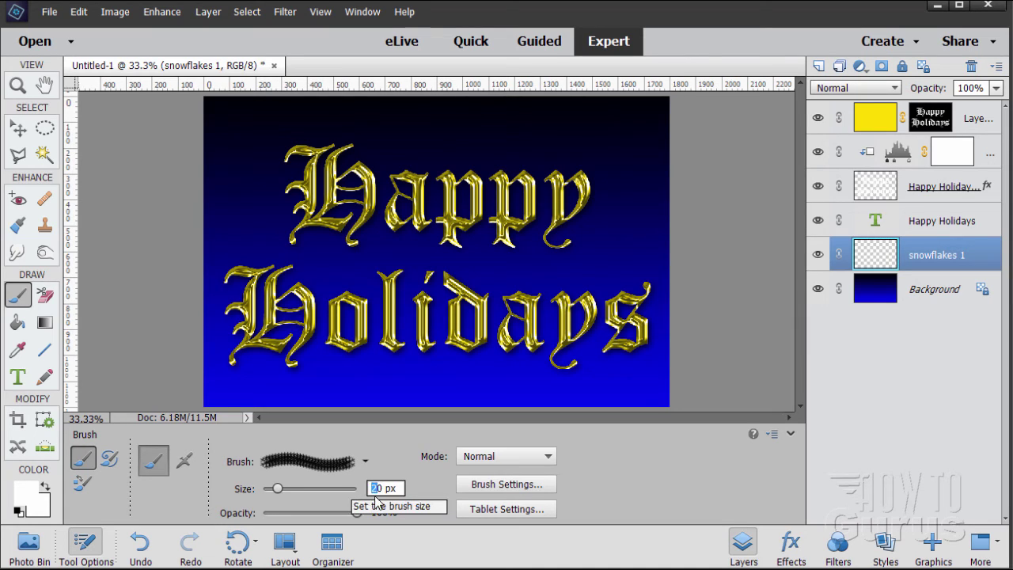
text(8)
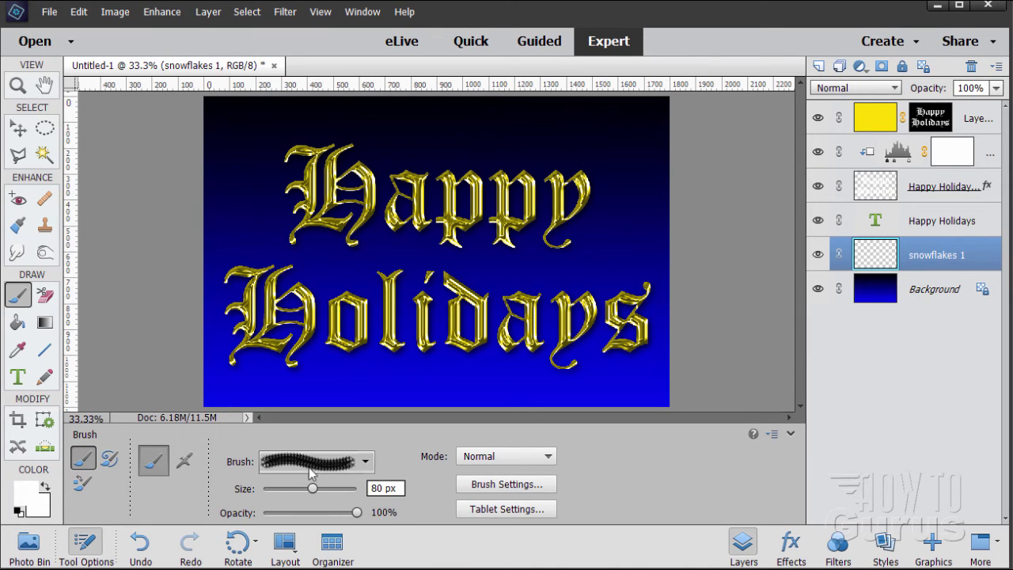
Step: Set the snowflake brush Scatter to 100% and Spacing to 400% in Brush Settings
click(499, 484)
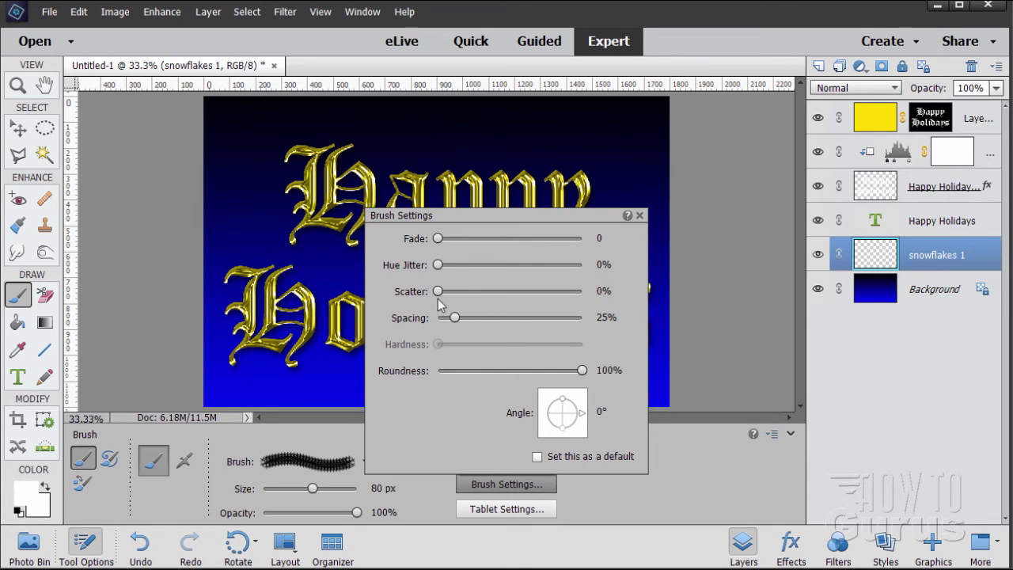
drag(437, 292, 609, 292)
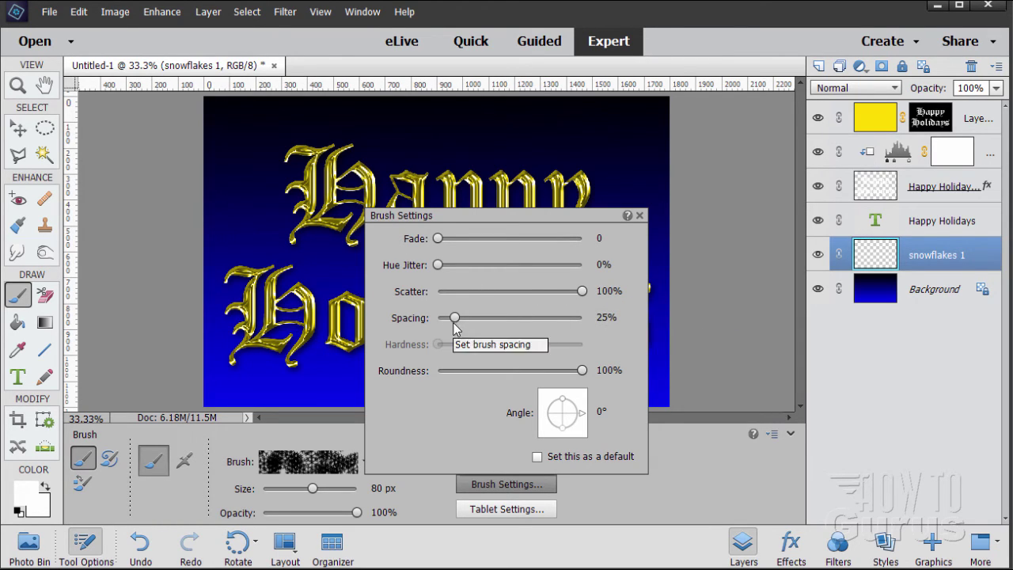
drag(455, 317, 467, 317)
mouse_move(550, 318)
mouse_down()
mouse_move(574, 317)
mouse_move(560, 317)
mouse_up()
click(605, 317)
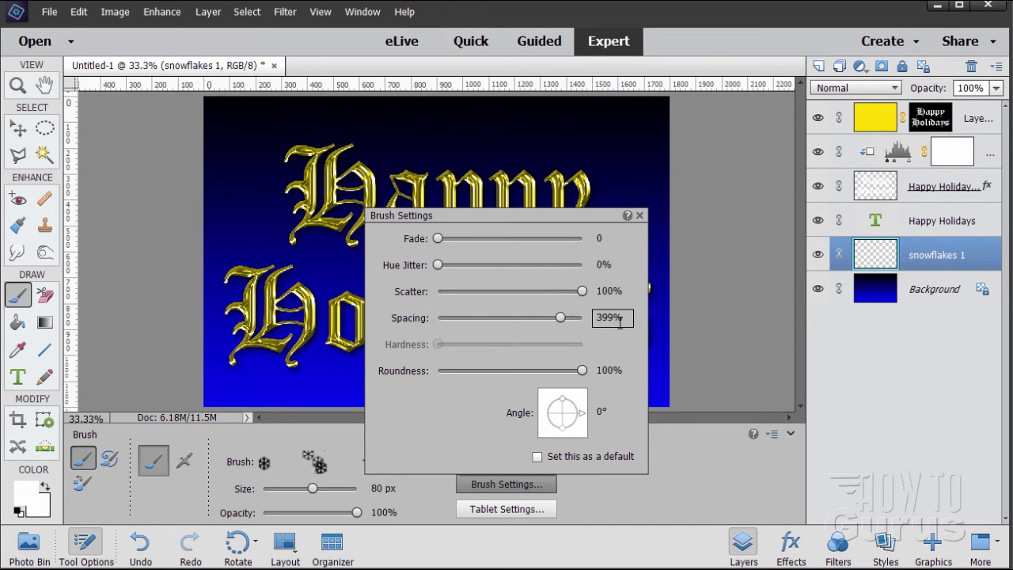
double_click(605, 317)
text(400)
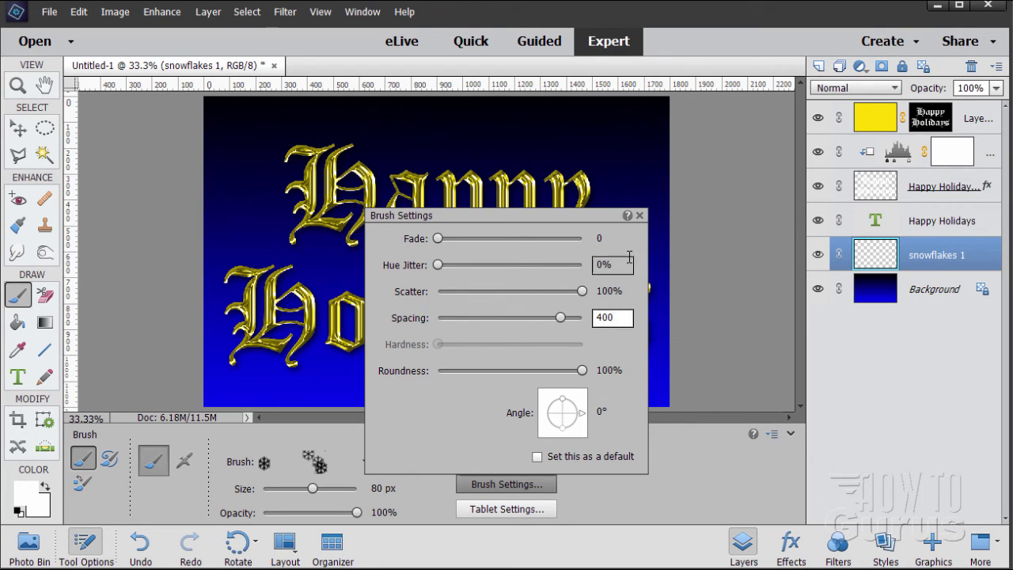
click(437, 493)
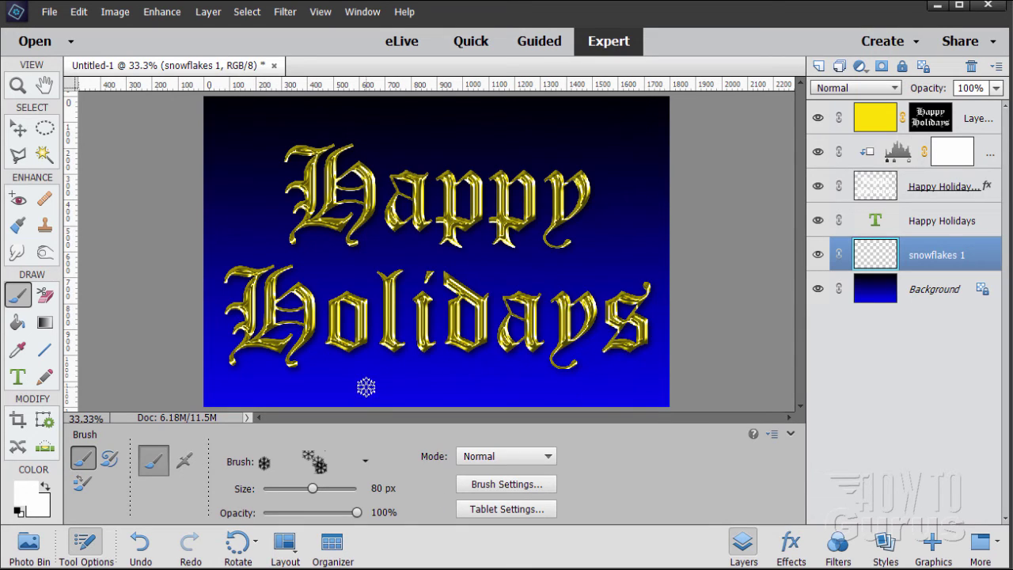
Step: Paint white snowflakes across the card on snowflakes 1 and set the layer opacity to 25%
click(257, 195)
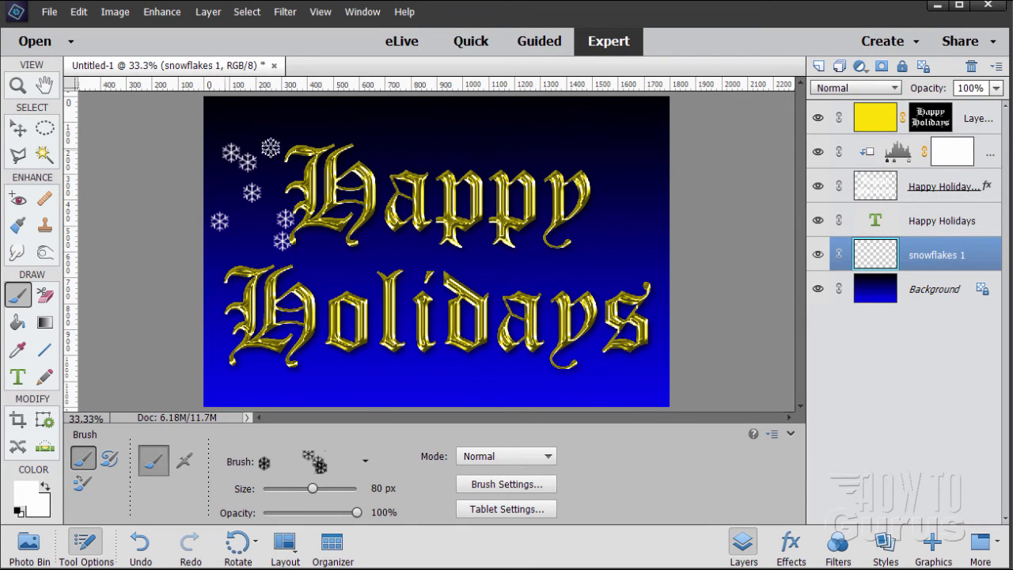
mouse_move(362, 228)
mouse_down()
mouse_move(384, 128)
mouse_move(554, 147)
mouse_move(537, 149)
mouse_move(541, 138)
mouse_move(658, 198)
mouse_move(617, 269)
mouse_up()
mouse_move(487, 277)
mouse_down()
mouse_move(383, 257)
mouse_move(321, 371)
mouse_move(232, 399)
mouse_move(207, 365)
mouse_move(654, 395)
mouse_move(527, 399)
mouse_move(553, 275)
mouse_move(604, 198)
mouse_up()
mouse_move(445, 358)
mouse_down()
mouse_move(456, 394)
mouse_move(499, 384)
mouse_up()
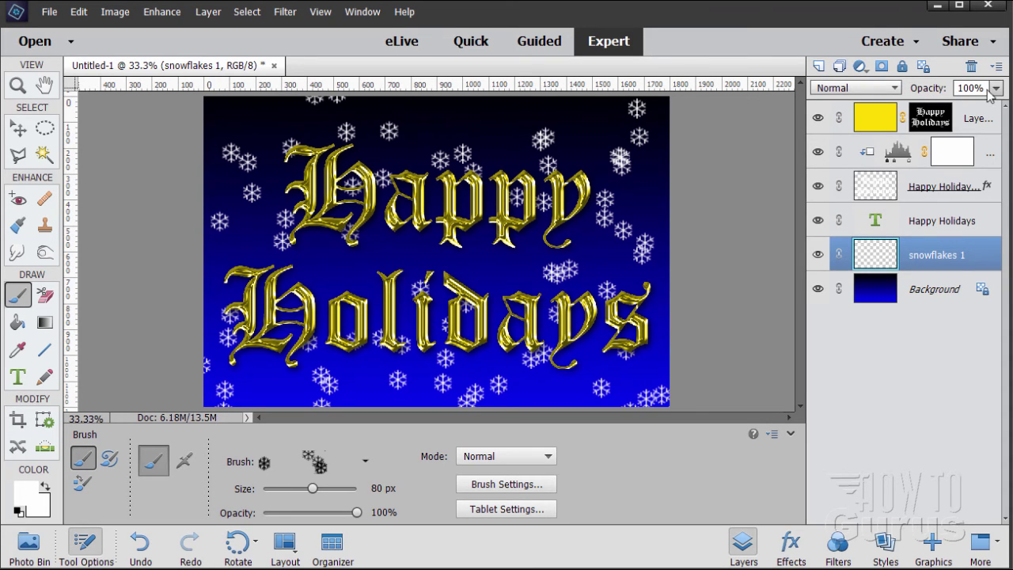
click(938, 88)
text(25)
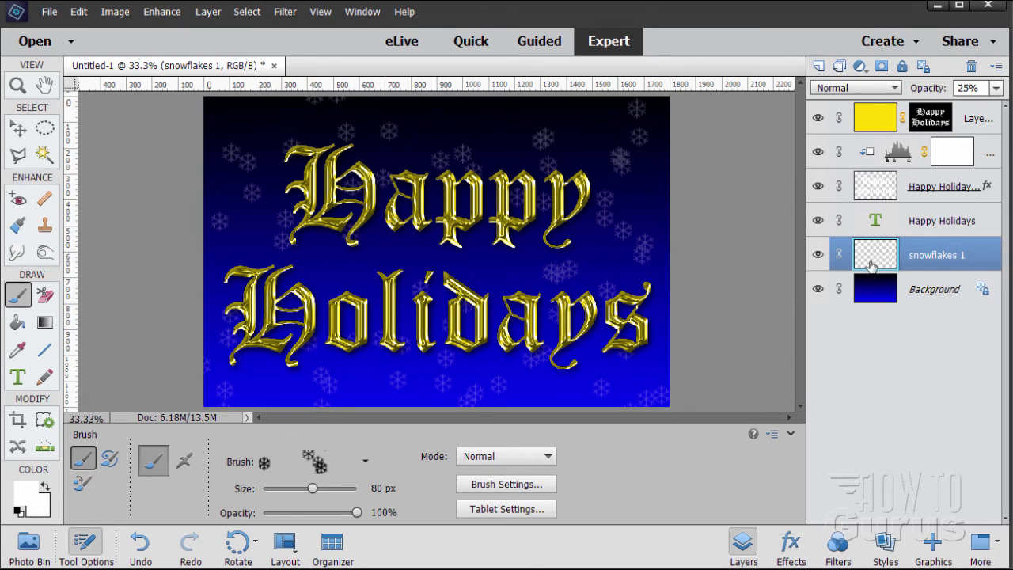
Step: Add a new layer above snowflakes 1 and name it snowflakes 2
click(819, 66)
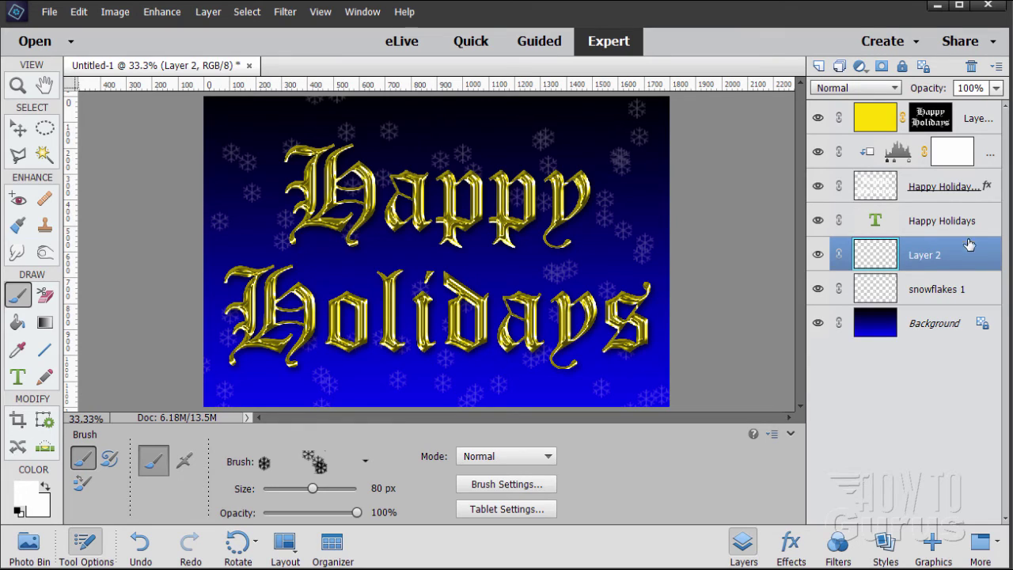
double_click(924, 257)
text(snowflakes)
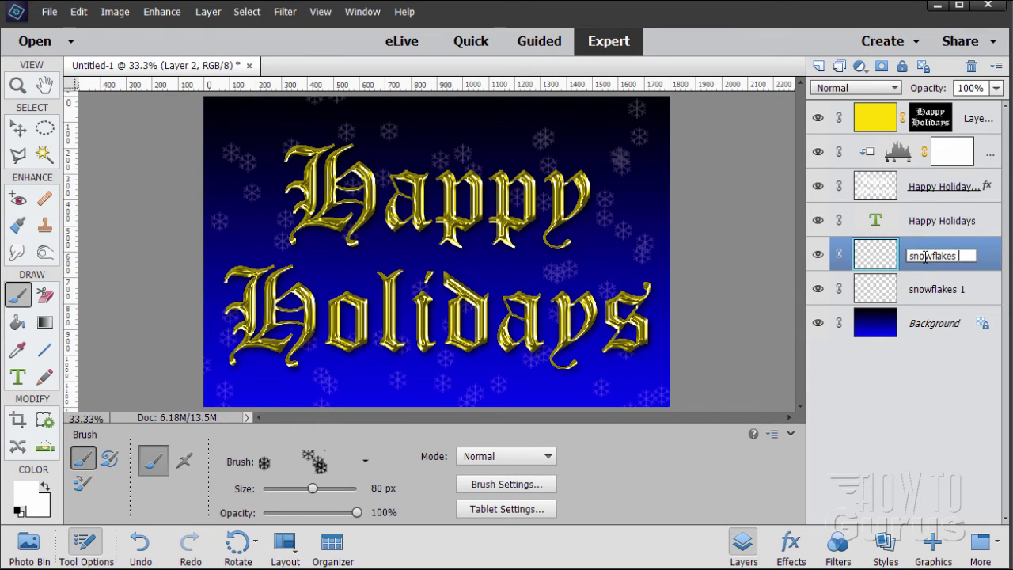
key(Return)
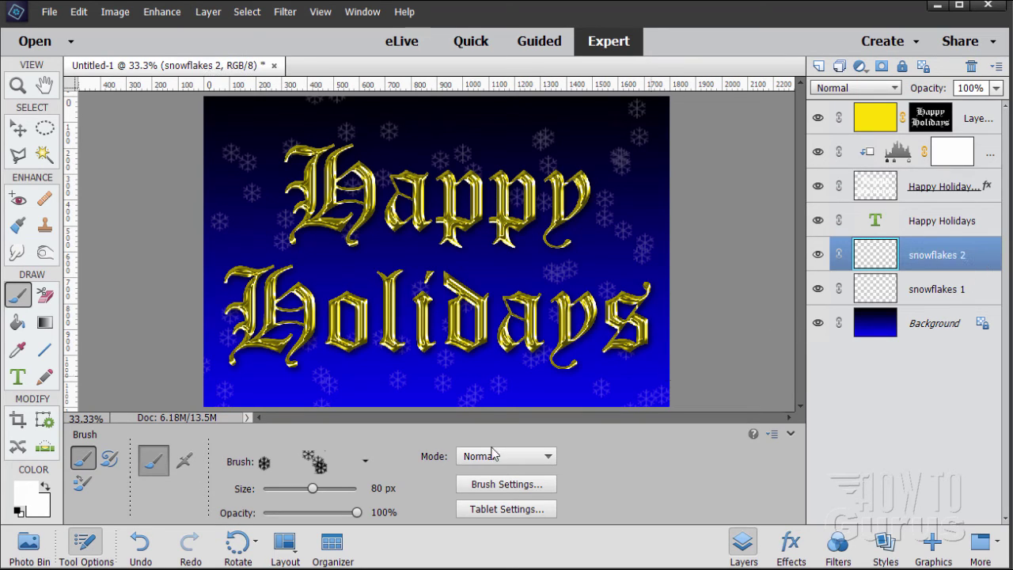
Step: Set the brush size to 160 px and stamp large white snowflakes across the card
click(384, 488)
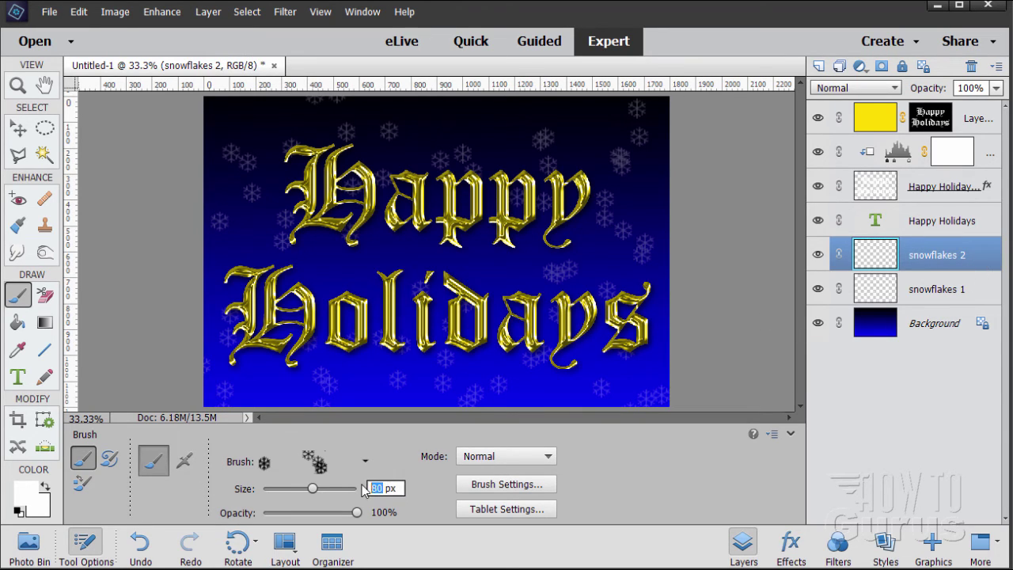
text(160)
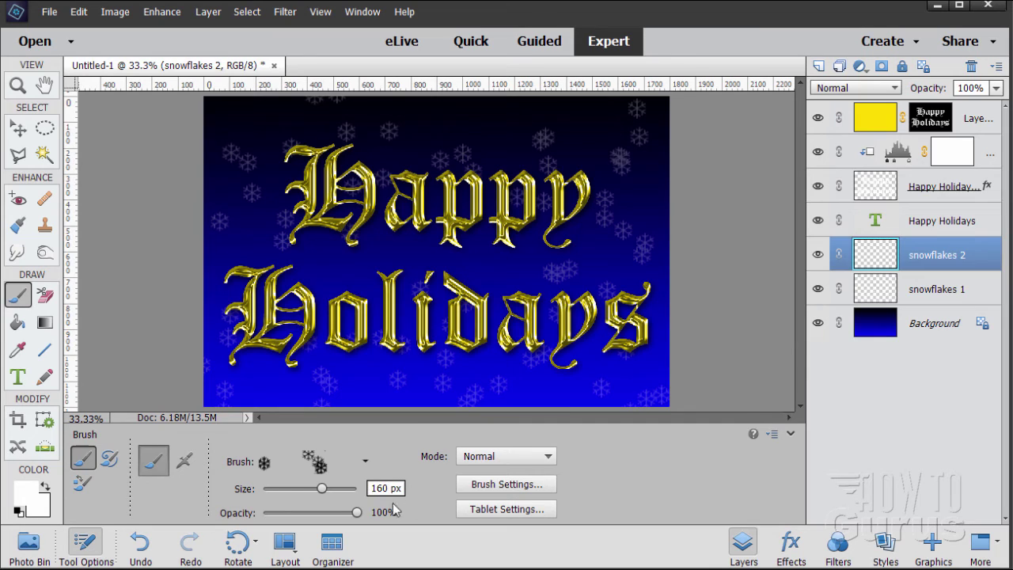
click(359, 373)
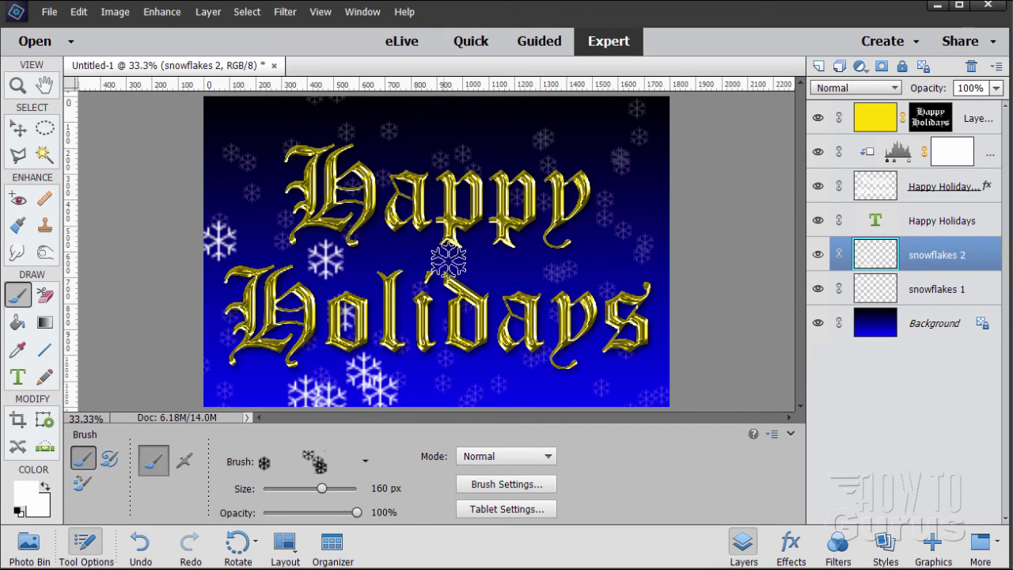
click(583, 278)
click(583, 278)
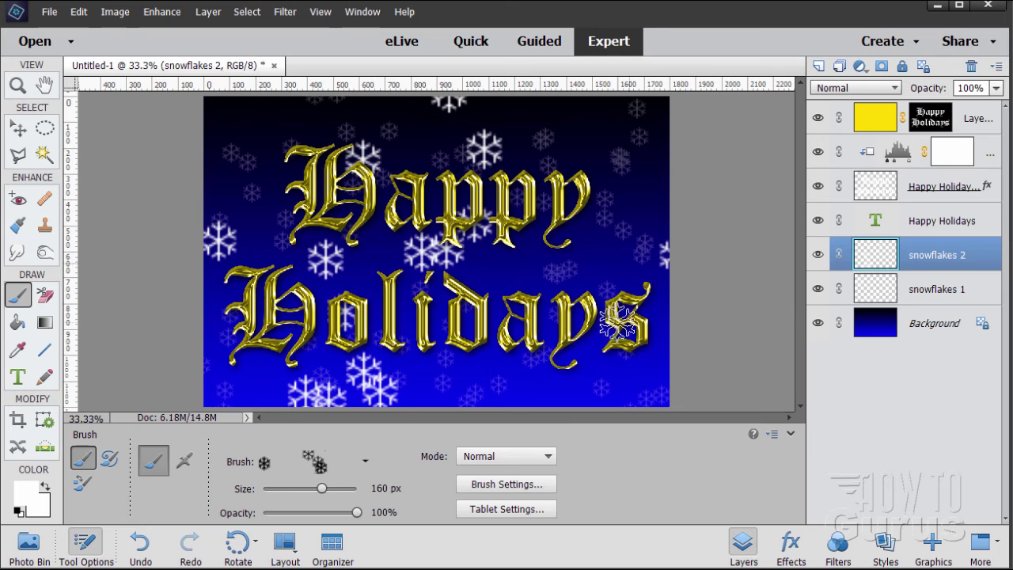
click(634, 368)
click(638, 118)
click(583, 107)
click(617, 159)
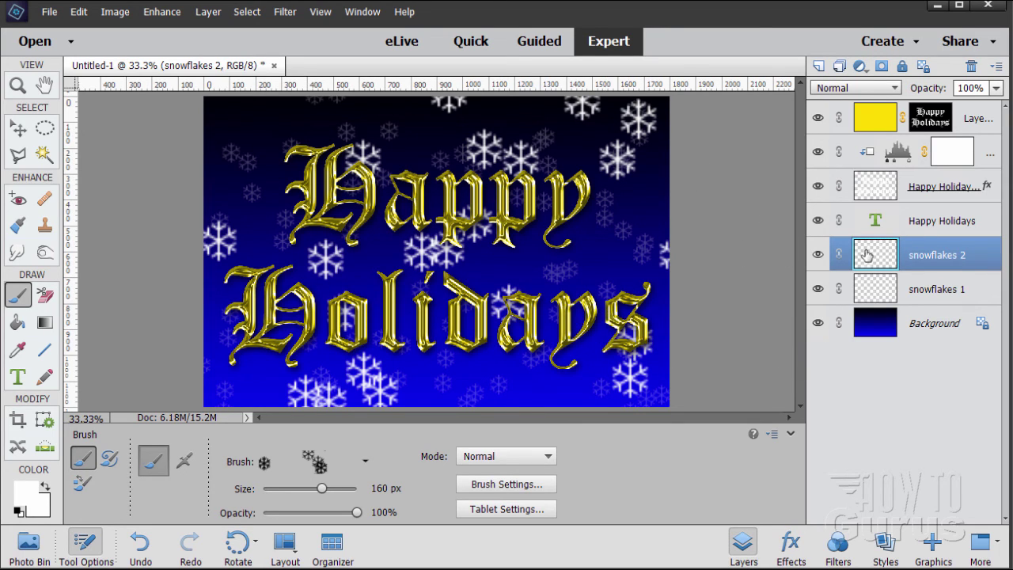
Step: Lower the snowflakes 2 layer opacity to 50%
click(937, 87)
text(50)
key(Return)
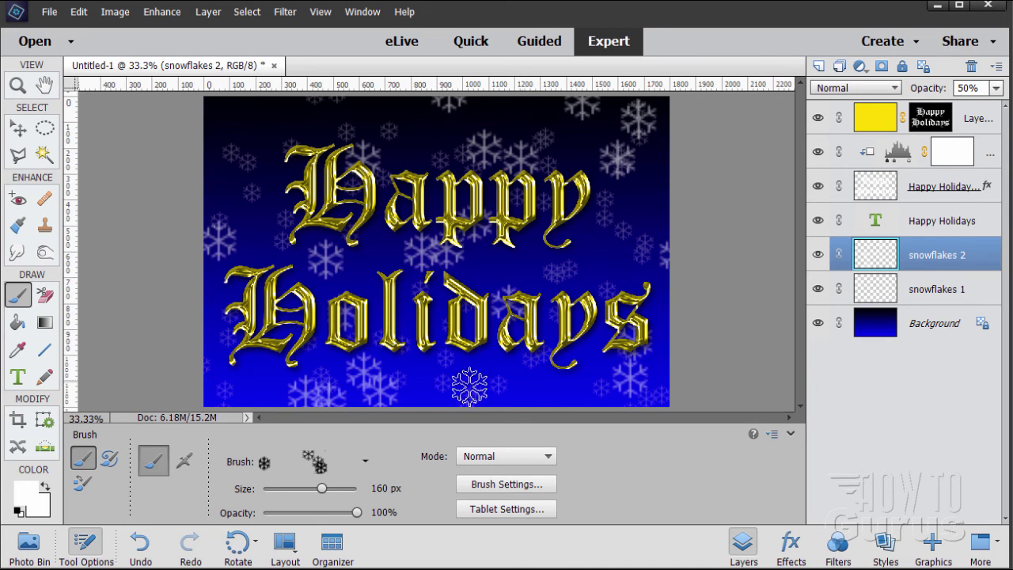
click(479, 487)
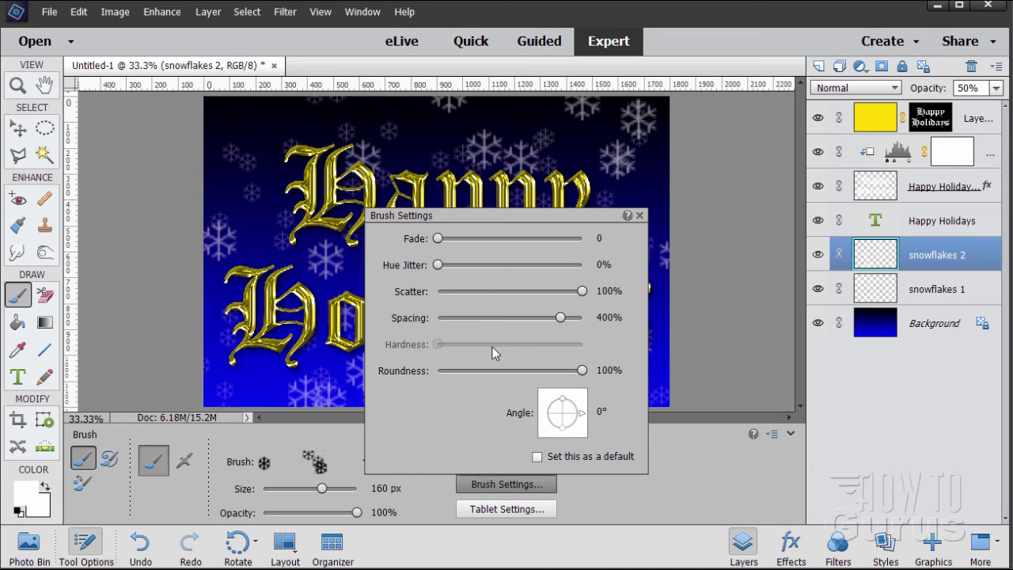
click(577, 494)
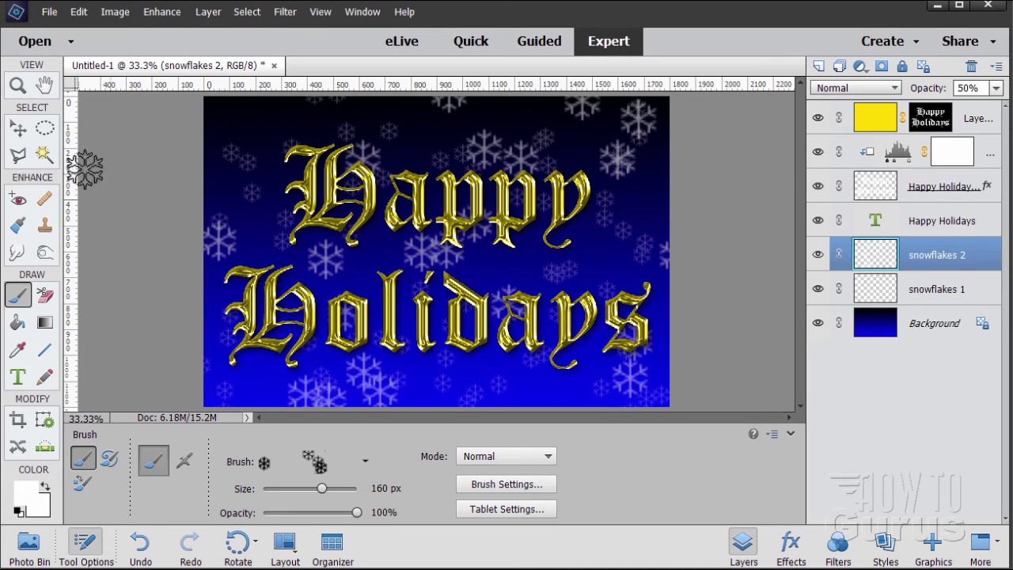
click(18, 127)
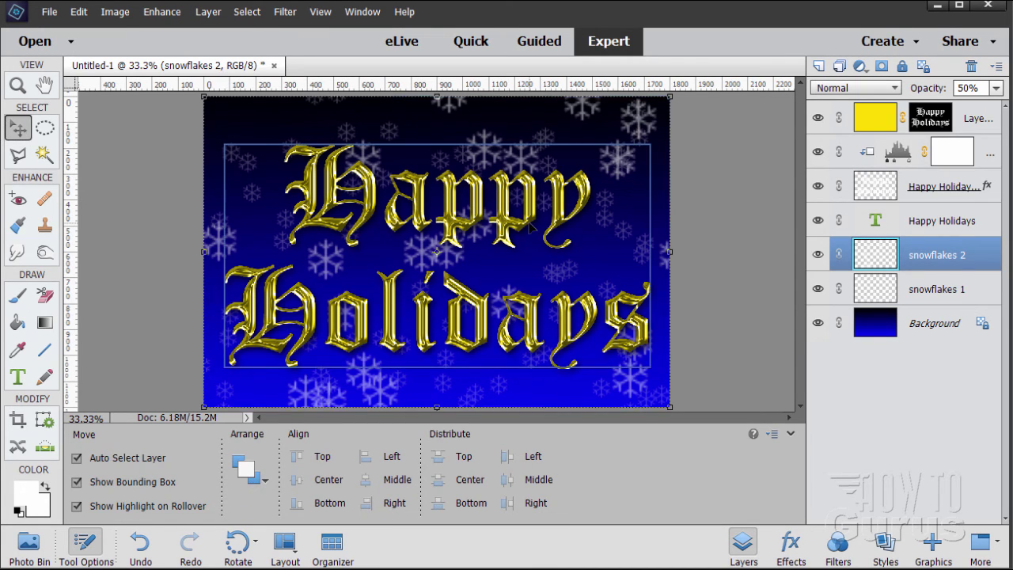
Step: Strengthen the Happy Holidays copy drop shadow to 100% opacity, 25 px distance and 21 px size
click(880, 193)
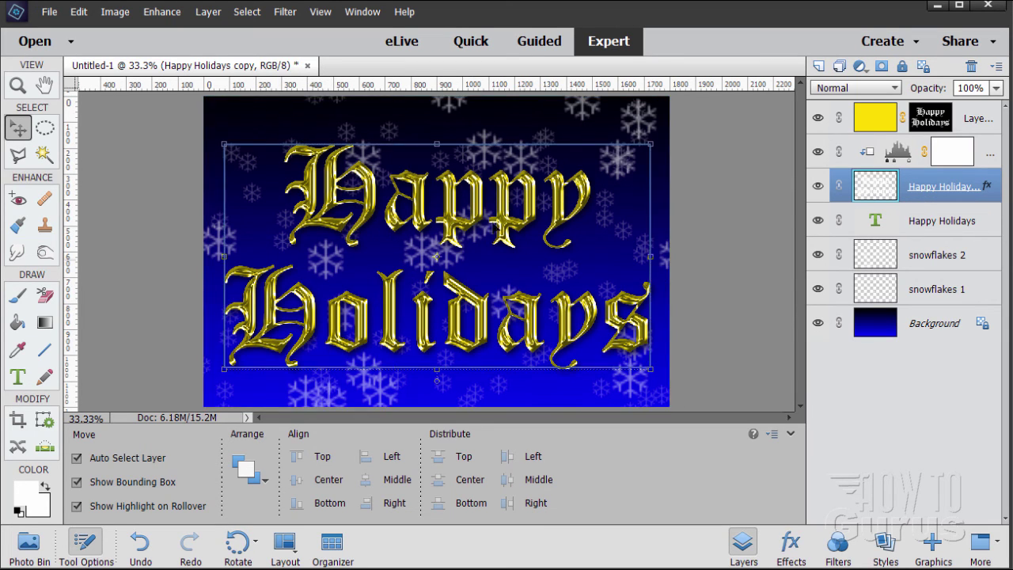
click(212, 16)
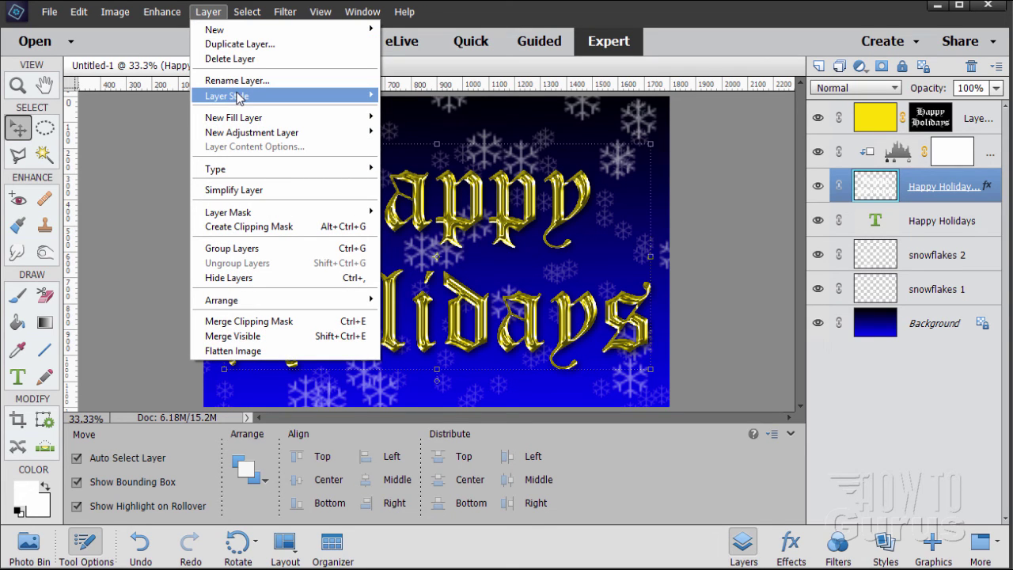
mouse_move(264, 98)
click(423, 97)
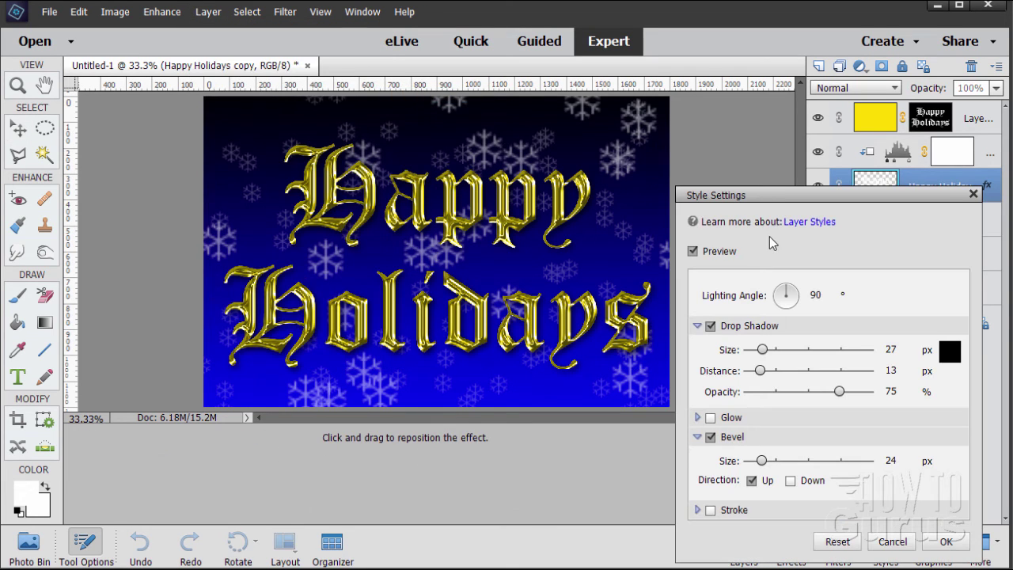
drag(767, 195, 710, 169)
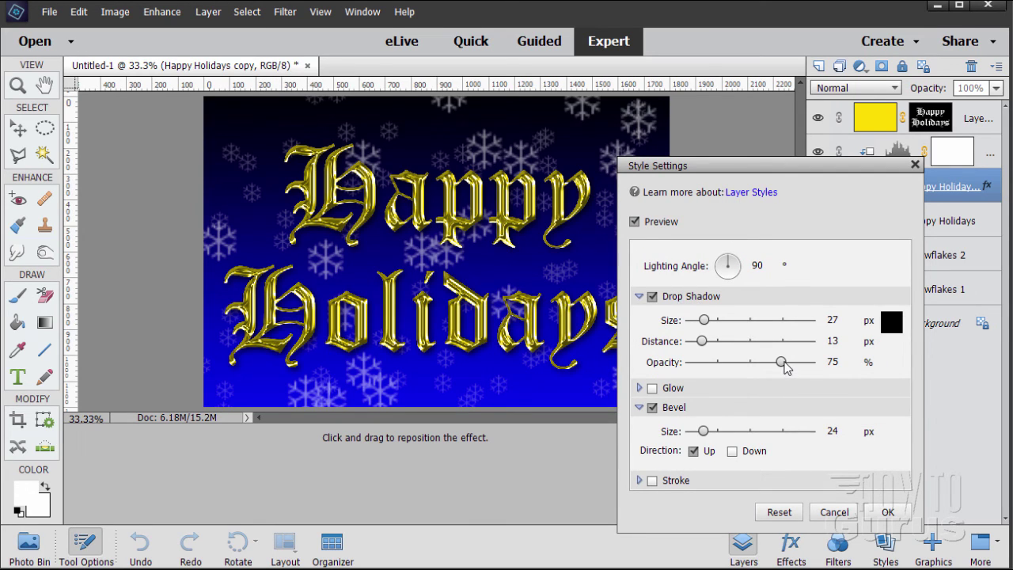
drag(783, 361, 815, 364)
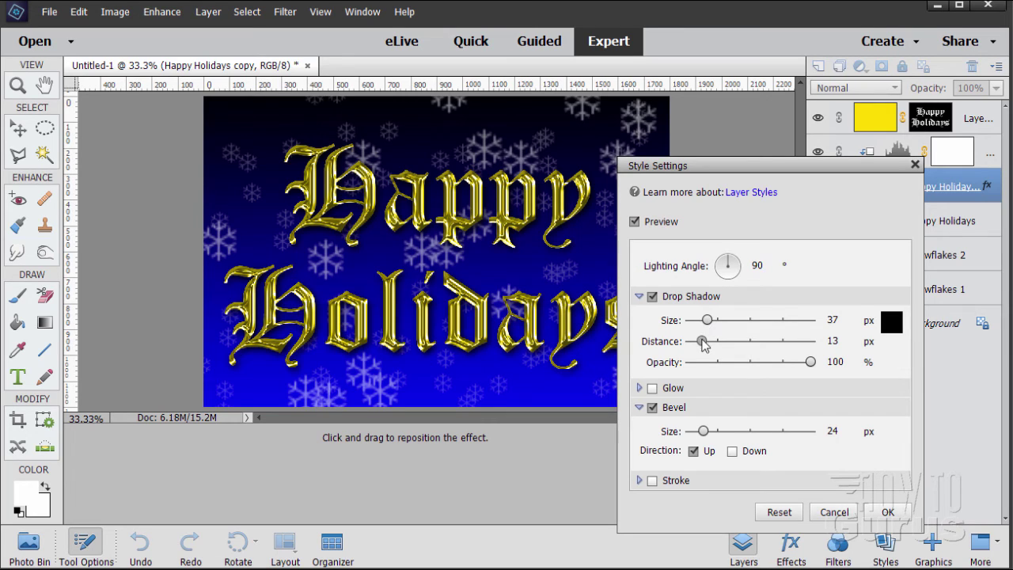
drag(705, 339, 714, 348)
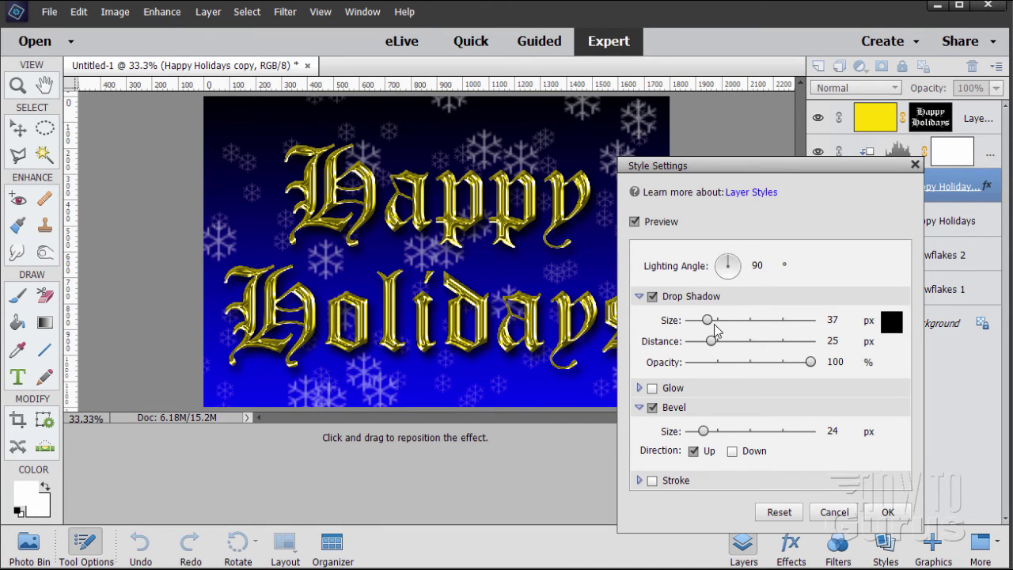
drag(707, 319, 702, 323)
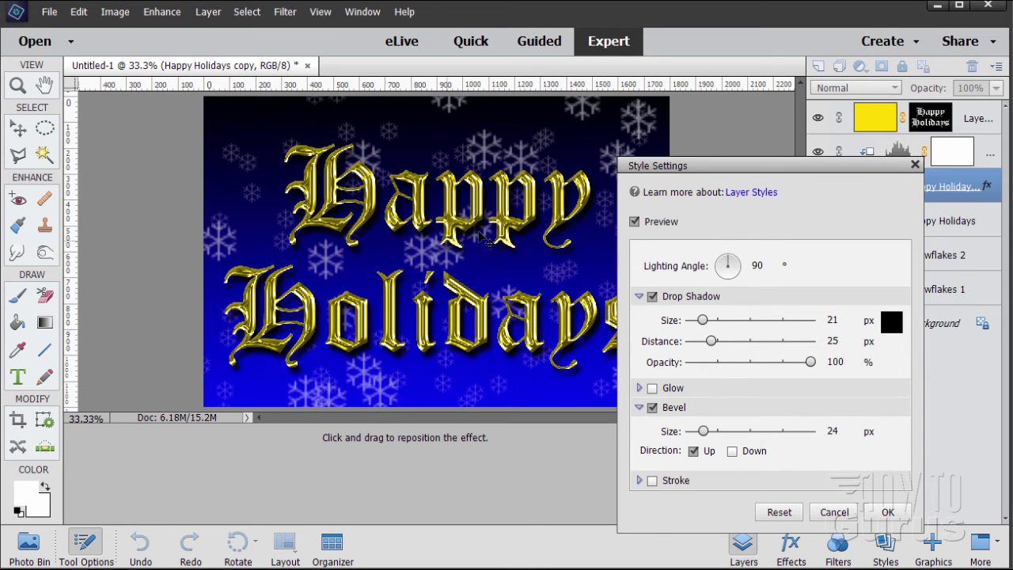
click(886, 511)
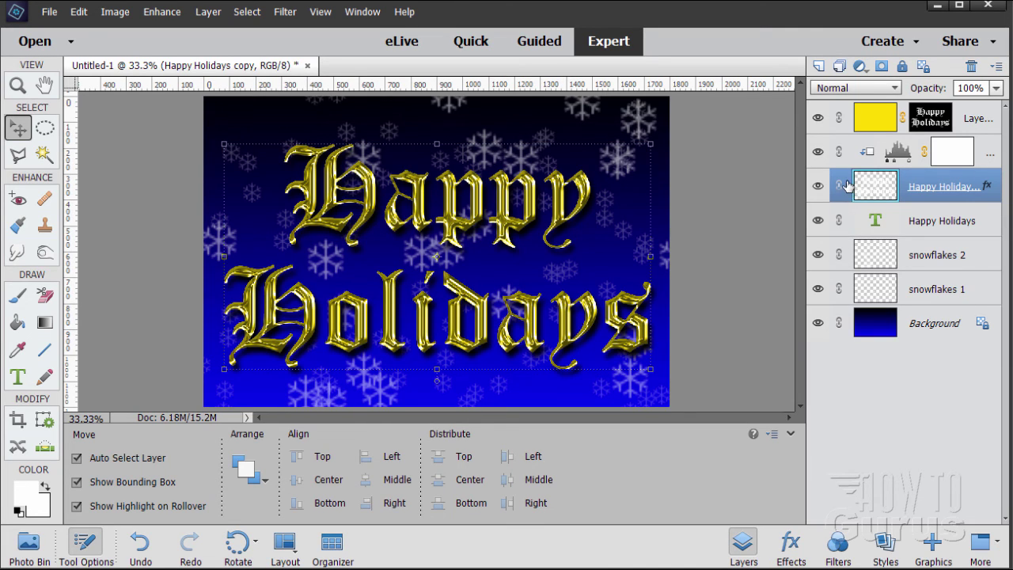
Step: Add a new layer above the yellow Layer 1 and name it highlights
click(869, 116)
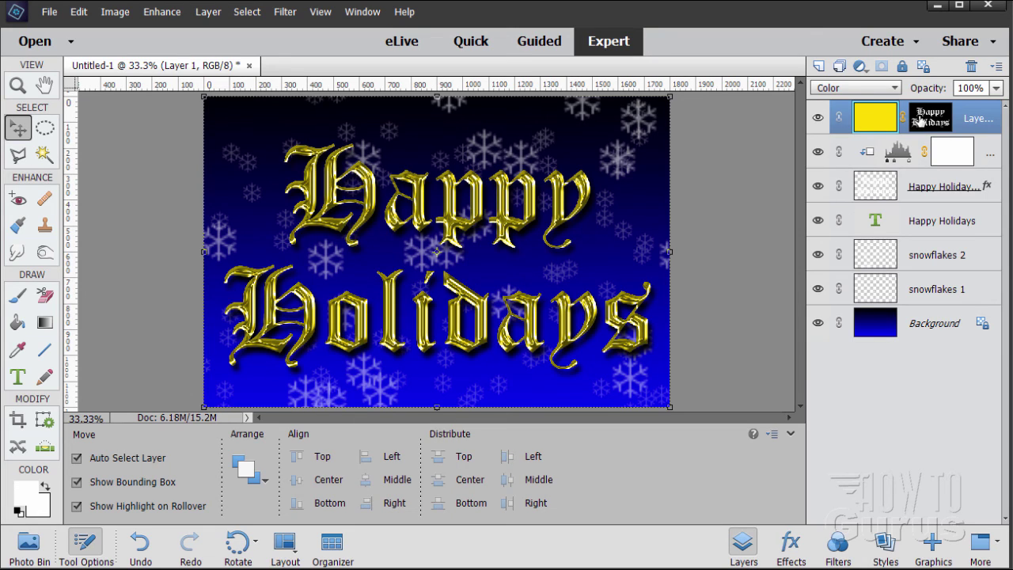
click(819, 66)
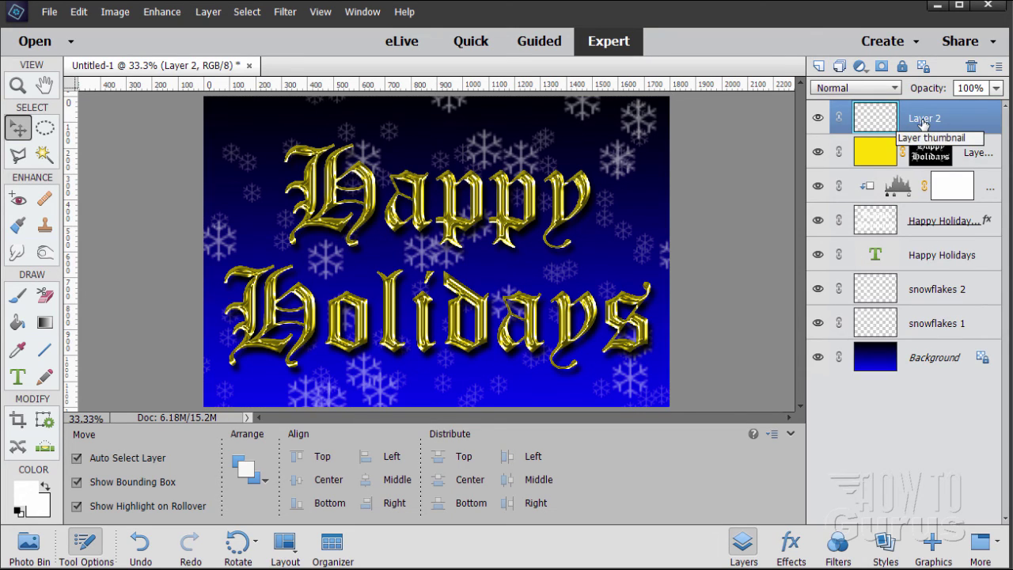
double_click(921, 119)
text(h)
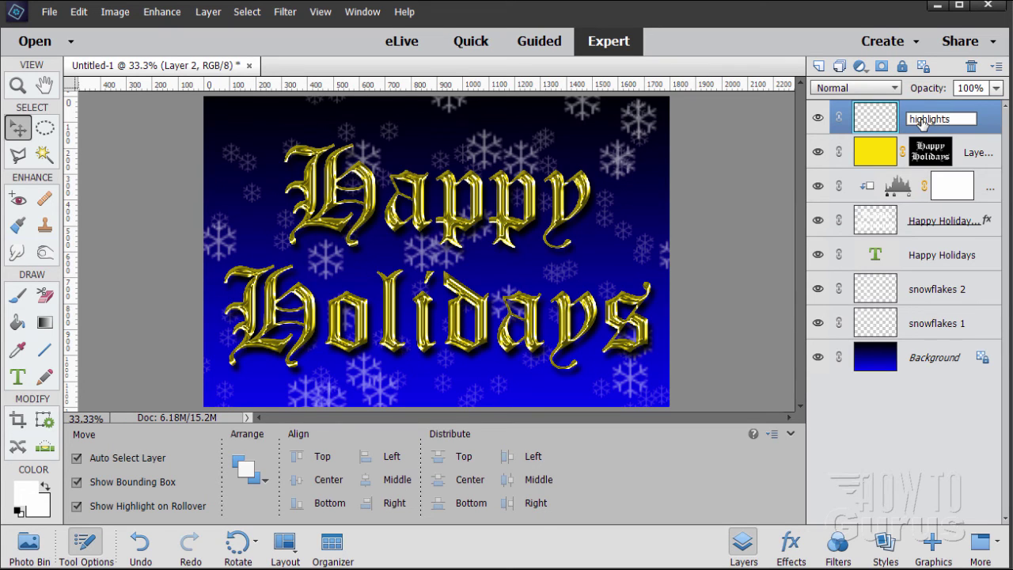
text(ighlights)
key(Return)
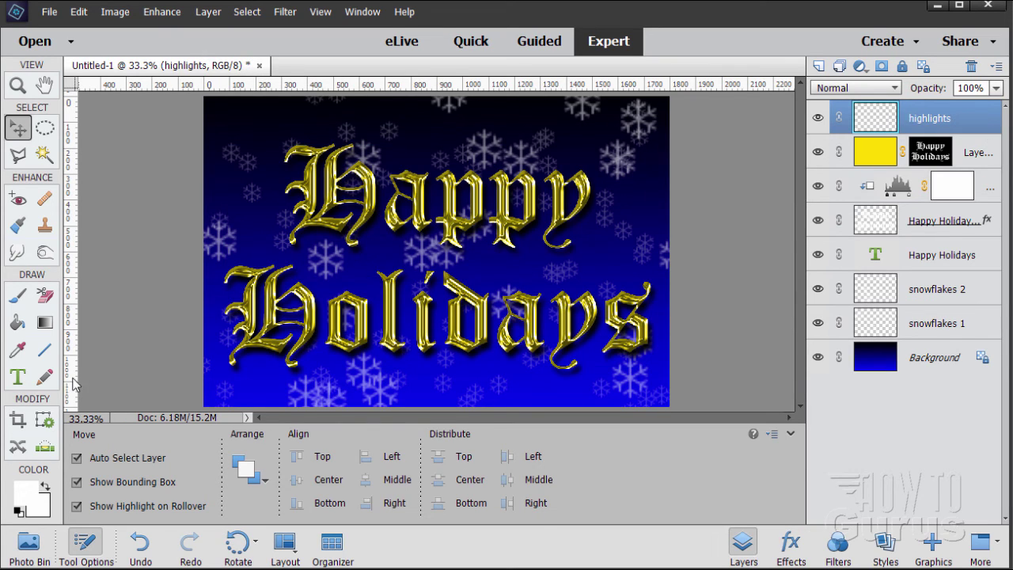
Step: Switch to the Brush tool and pick the Starburst tip from the Assorted Brushes
click(17, 299)
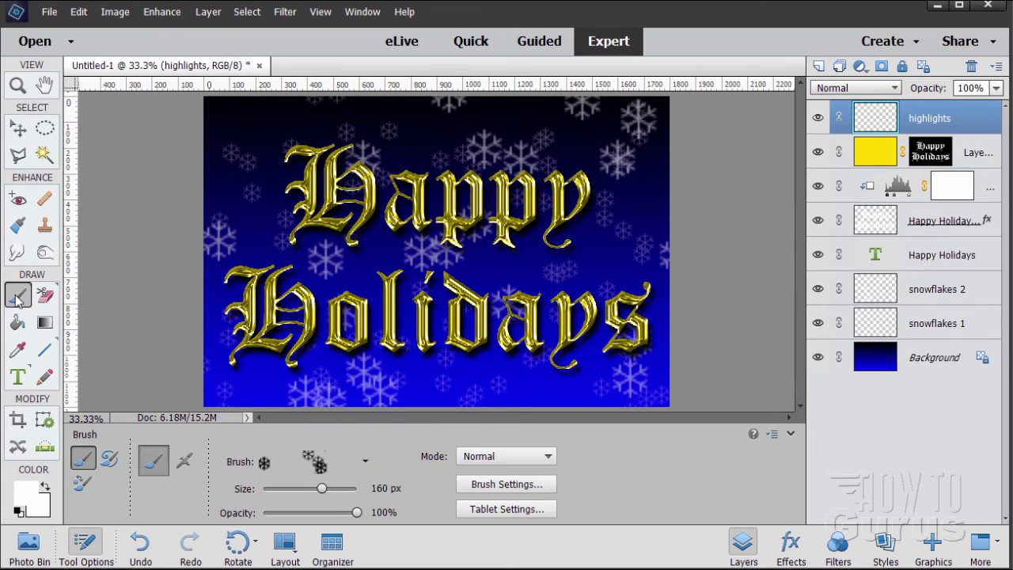
click(365, 462)
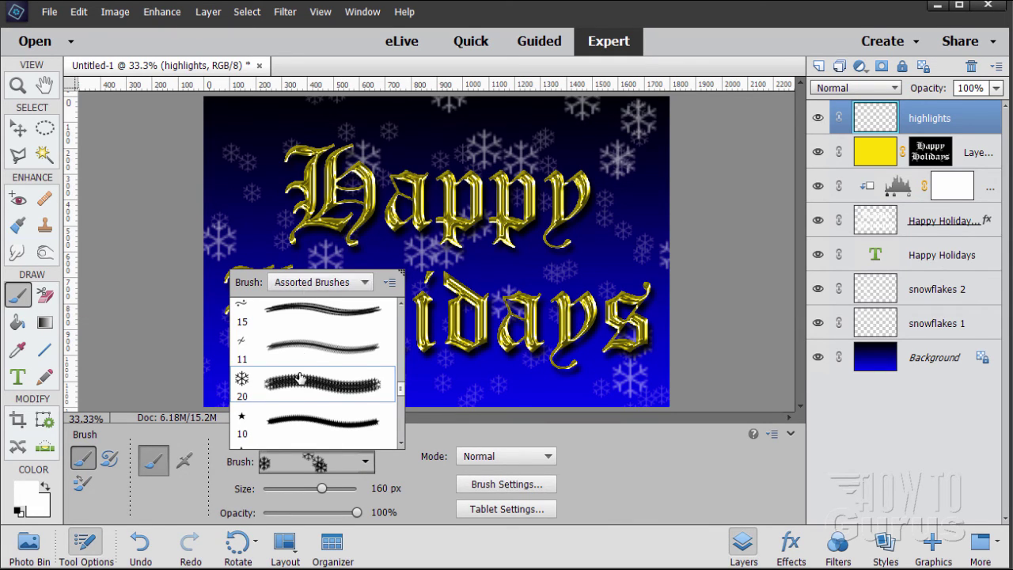
scroll(299, 377, down, 1)
scroll(300, 378, down, 3)
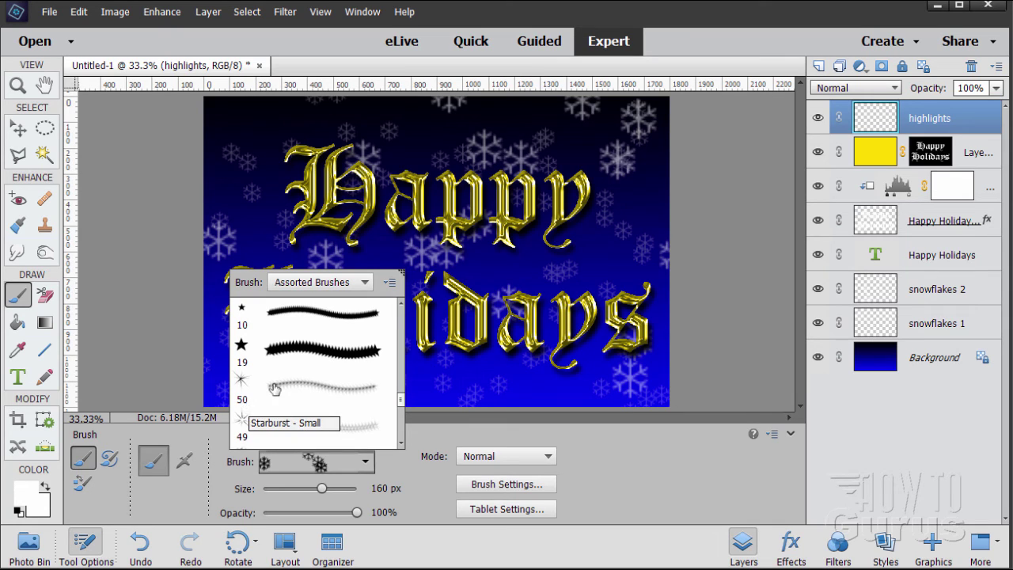
click(272, 383)
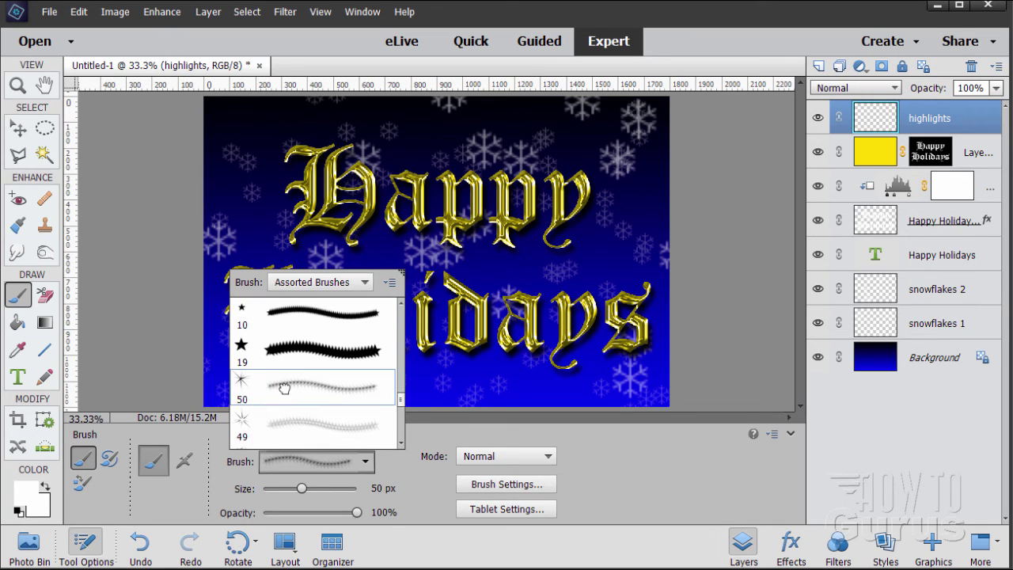
double_click(286, 393)
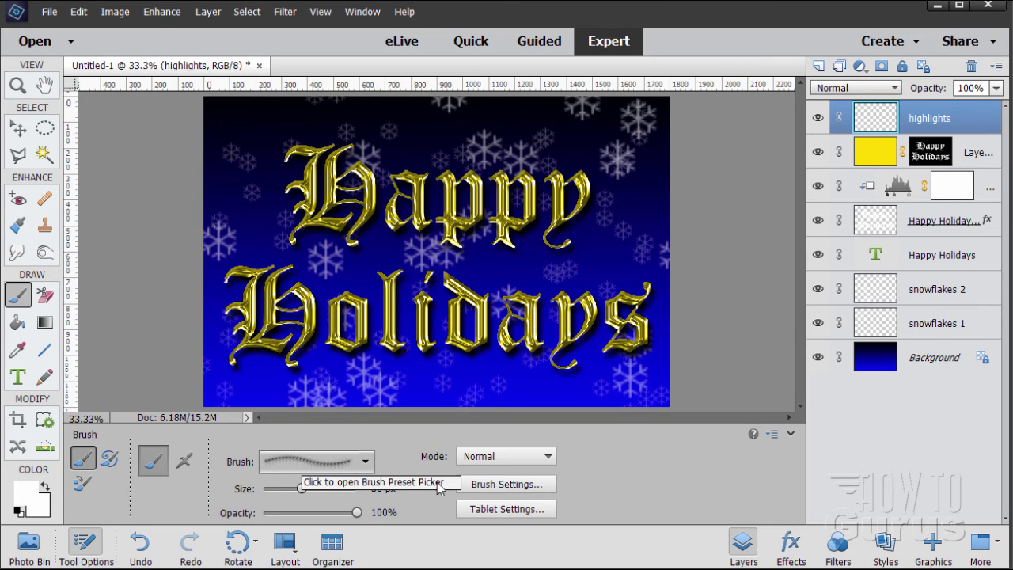
Step: Set the starburst brush size to 200 px
click(462, 484)
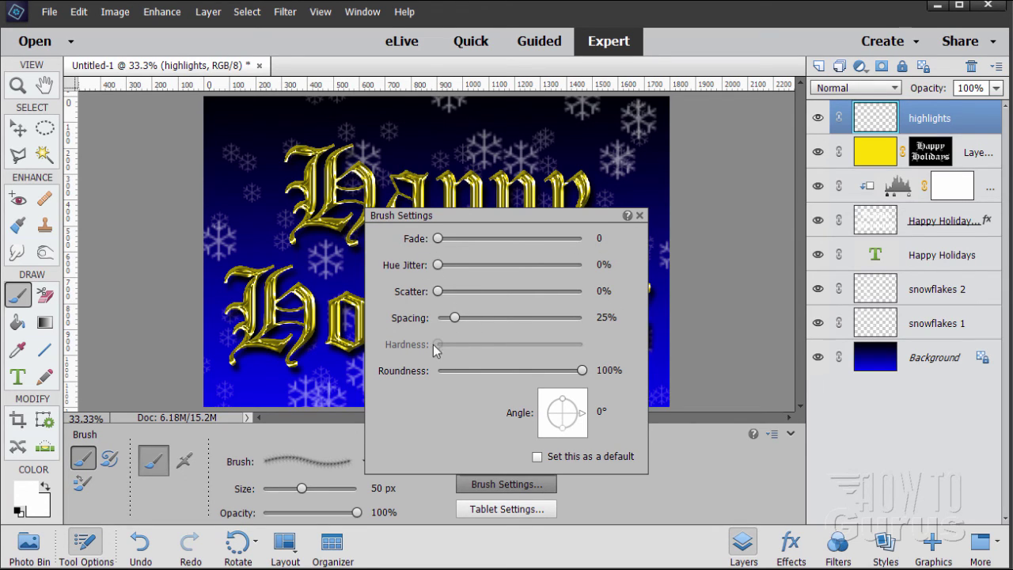
click(611, 492)
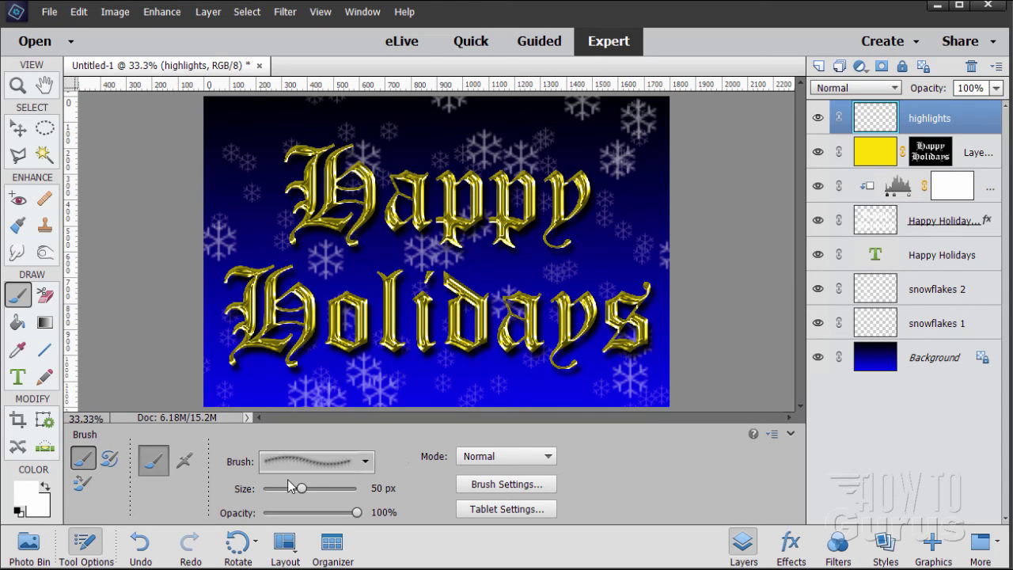
click(379, 488)
drag(381, 488, 345, 487)
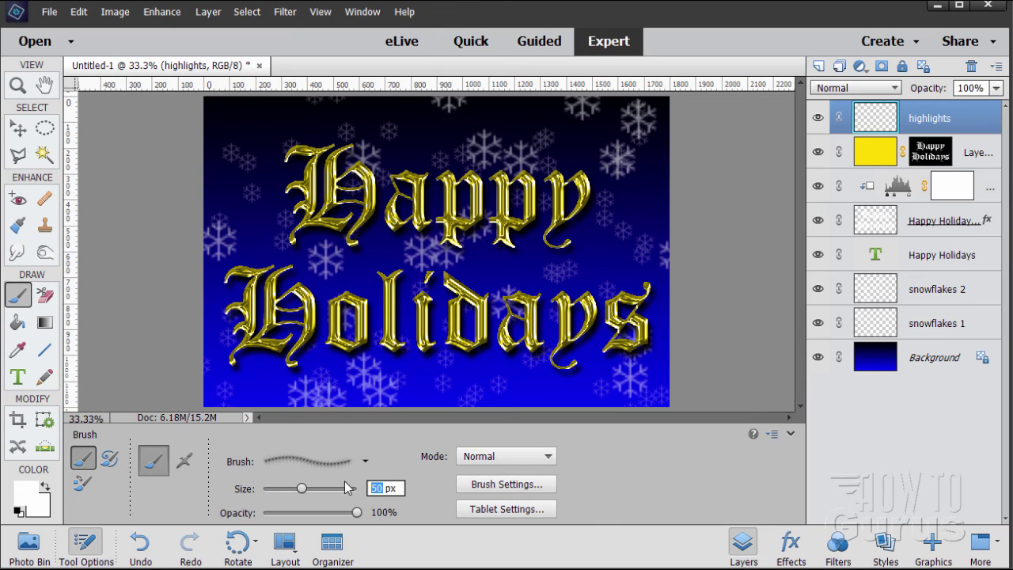
text(200)
Step: Stamp white starburst sparkles on the H, a, p and y of Happy and the H, o, l, a of Holidays
key(Return)
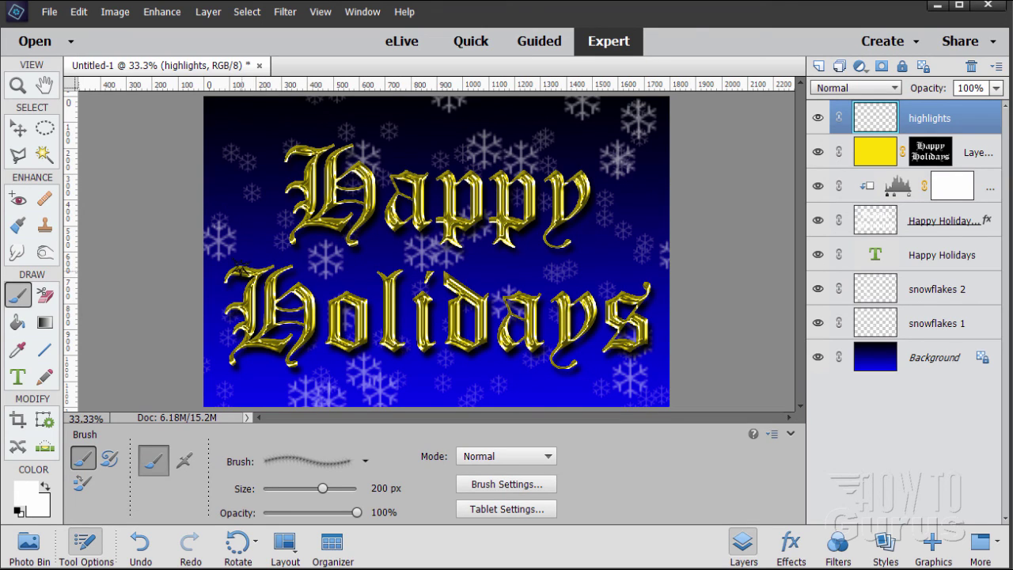
click(239, 265)
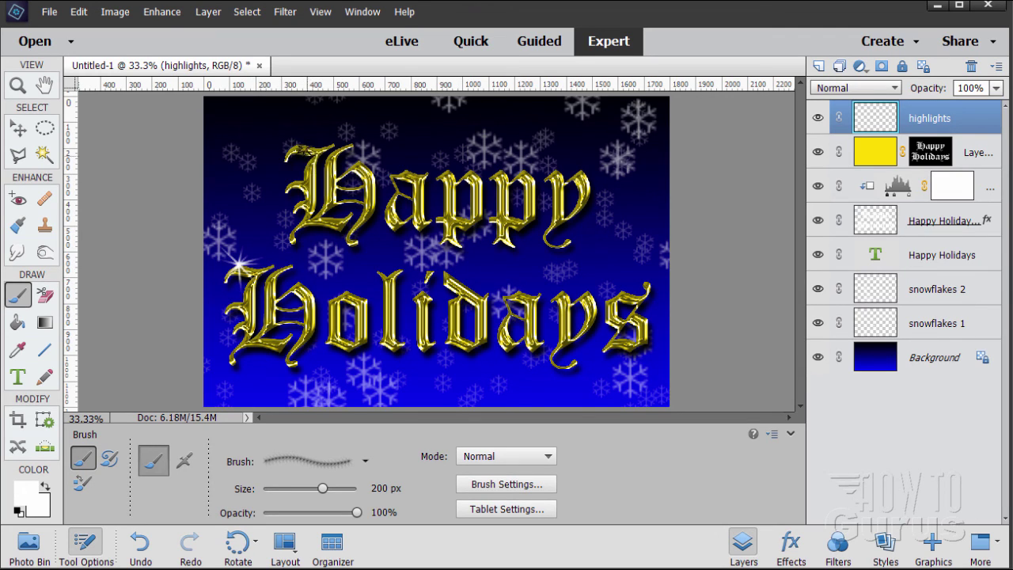
click(296, 144)
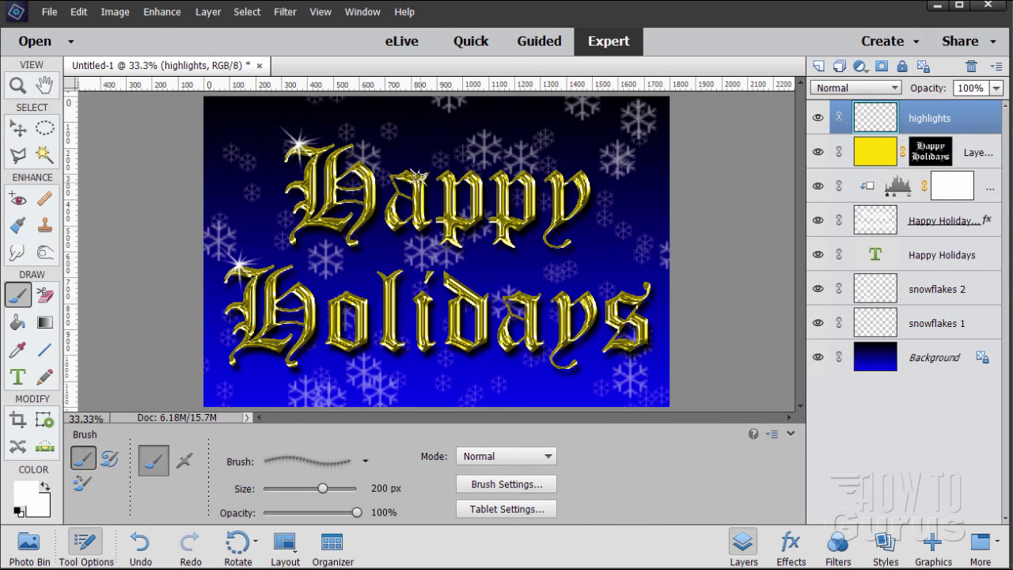
click(405, 171)
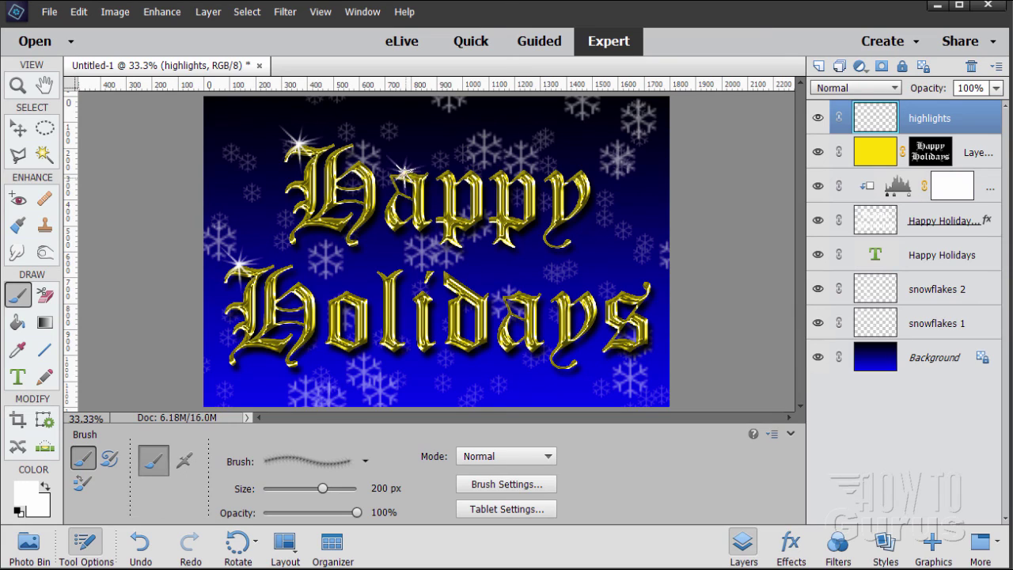
click(405, 172)
click(514, 293)
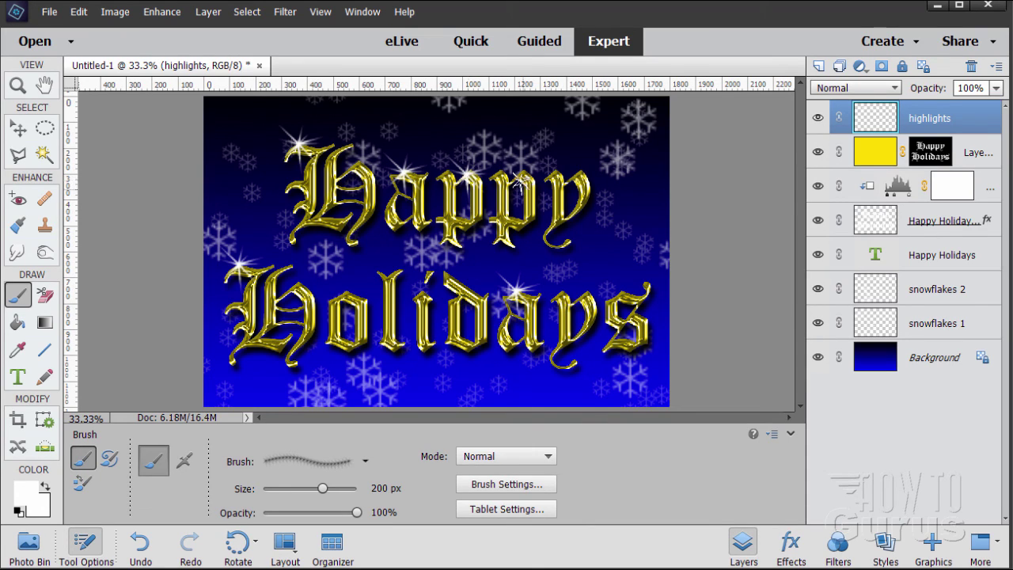
click(522, 173)
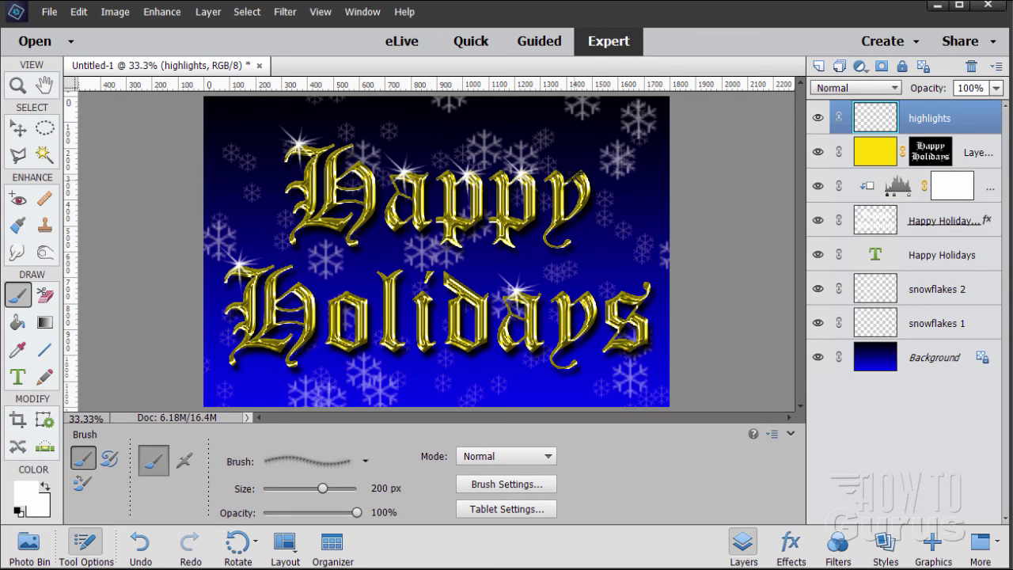
click(572, 171)
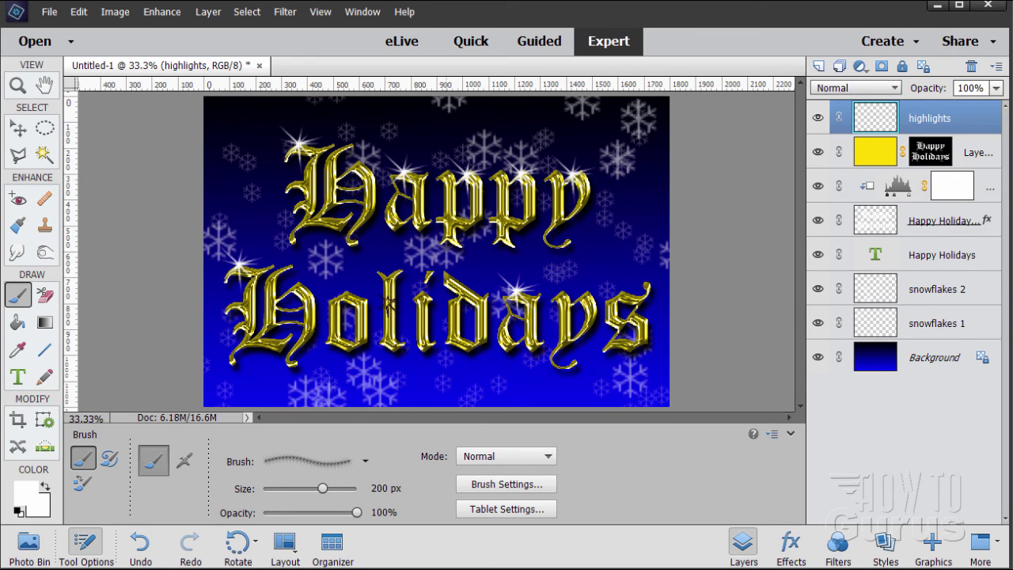
click(340, 293)
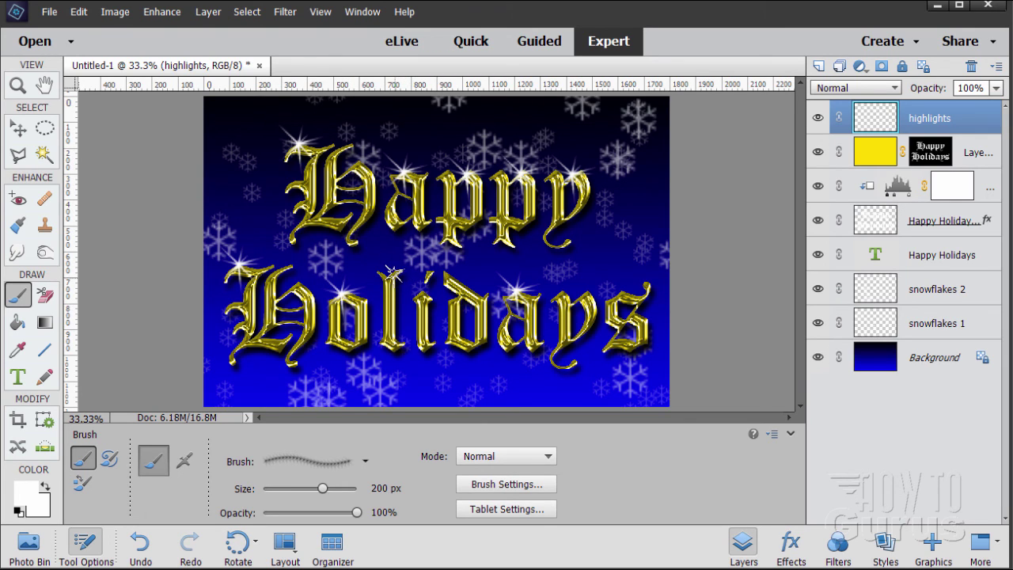
click(392, 272)
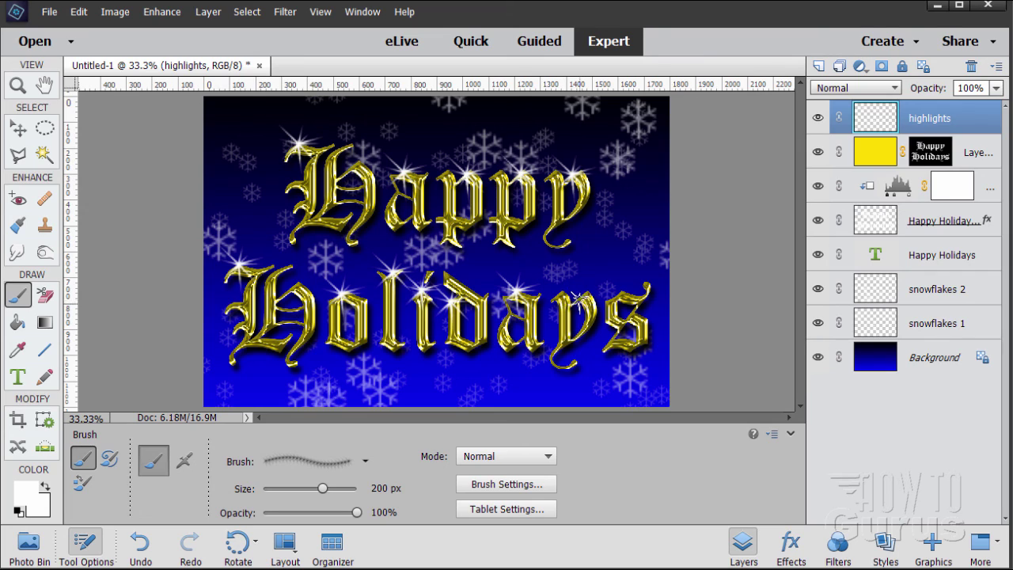
click(578, 299)
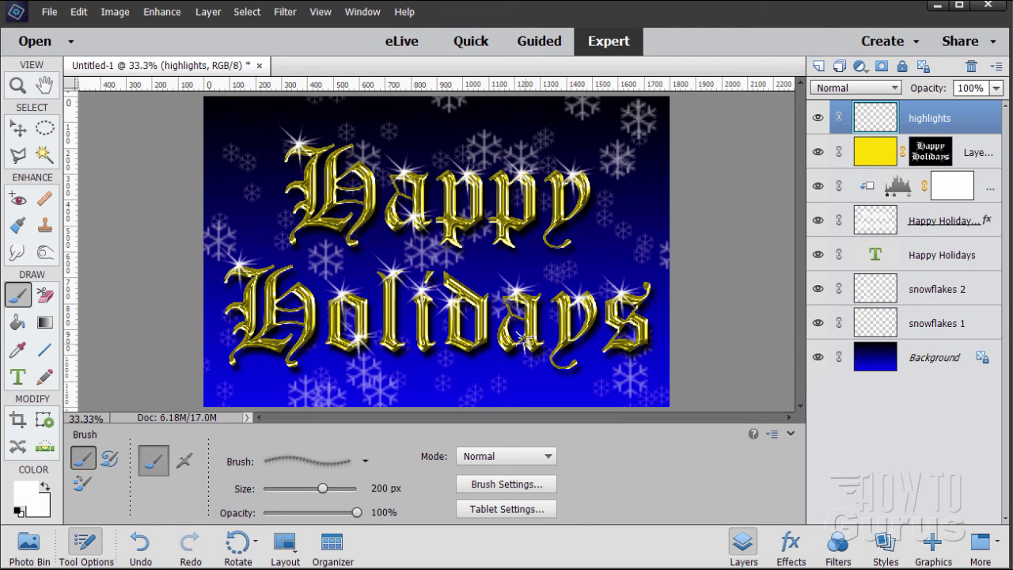
click(524, 340)
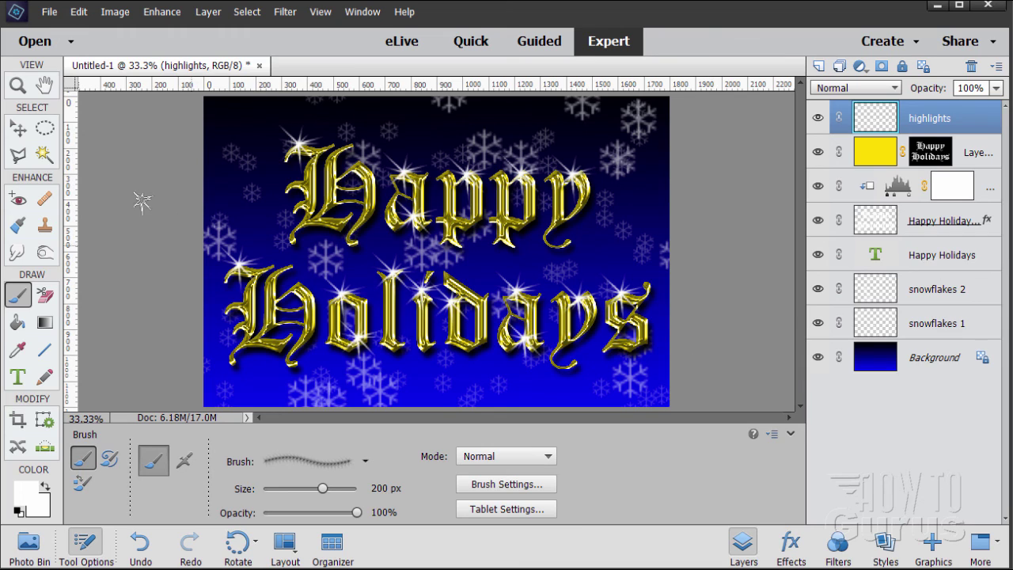
click(18, 128)
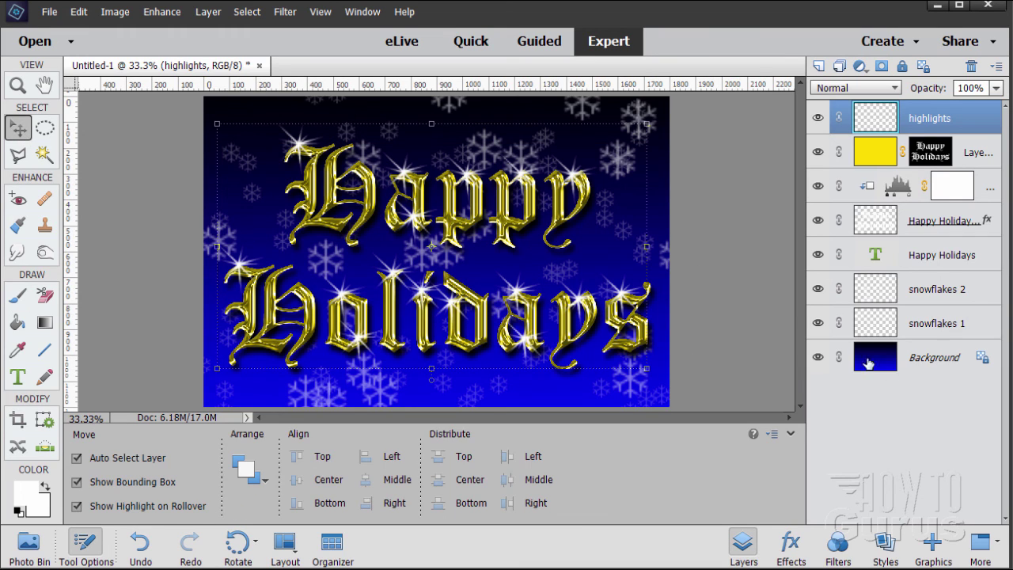
click(934, 364)
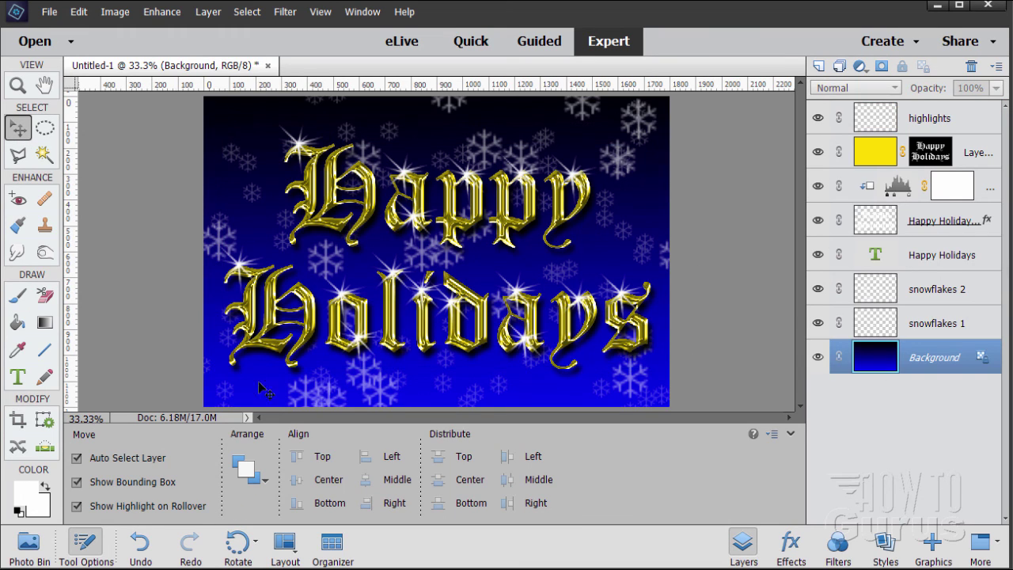